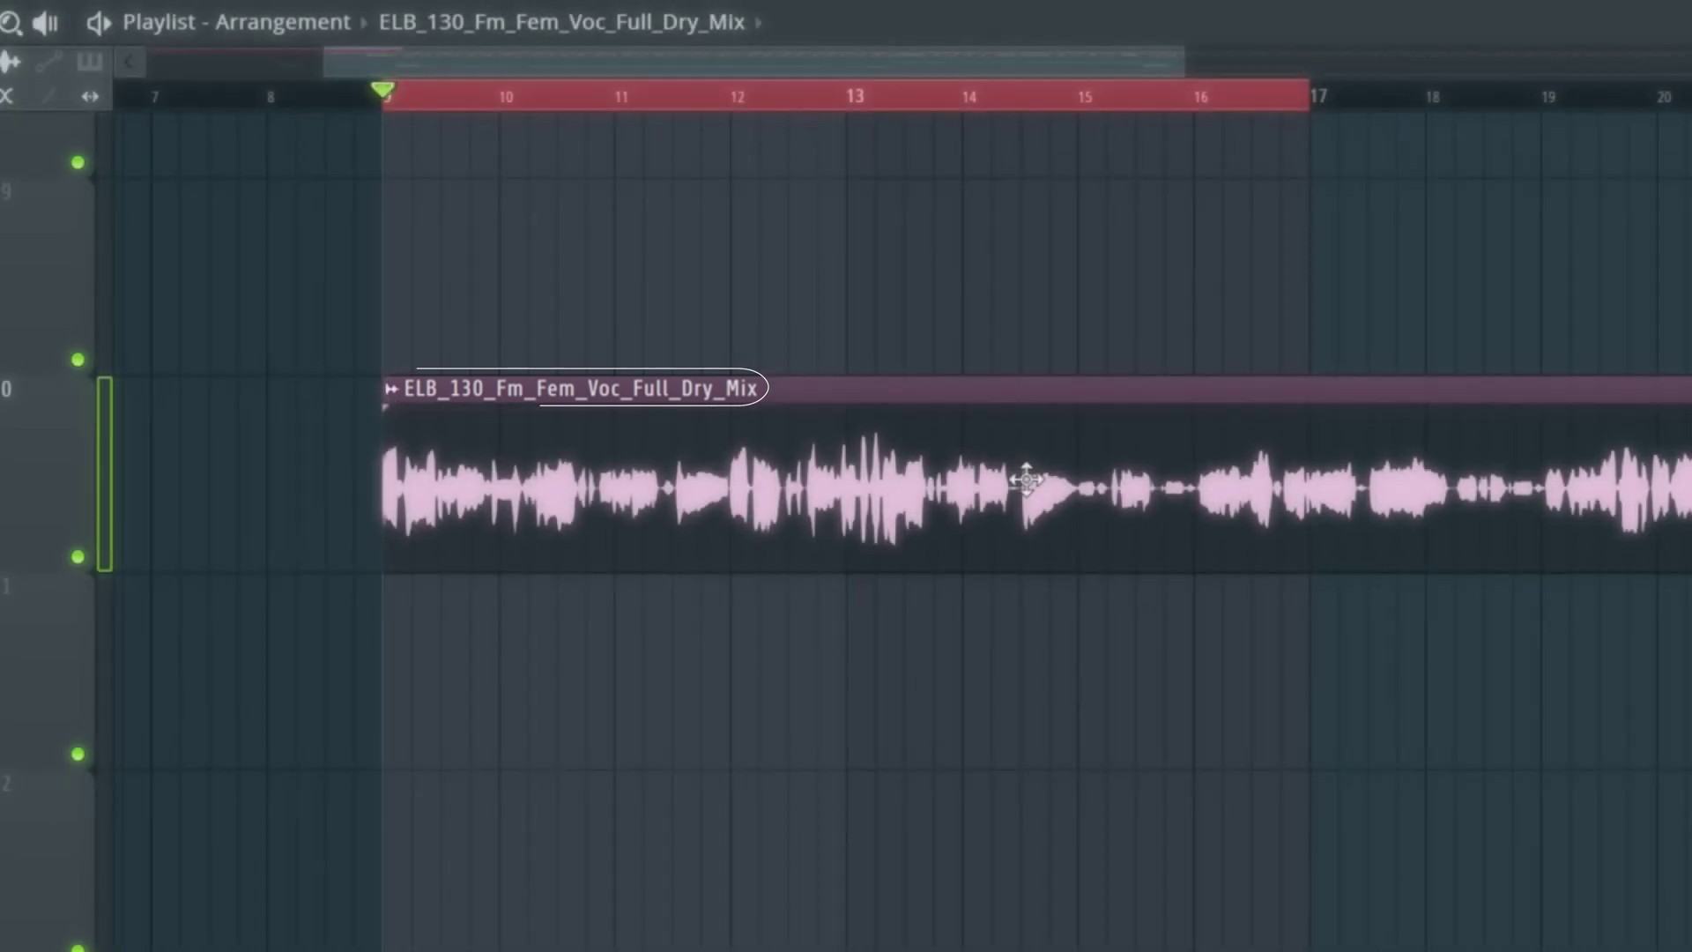
Listen to the vocal clip, slice it at bar 17, and delete the part after the cut.
key(space)
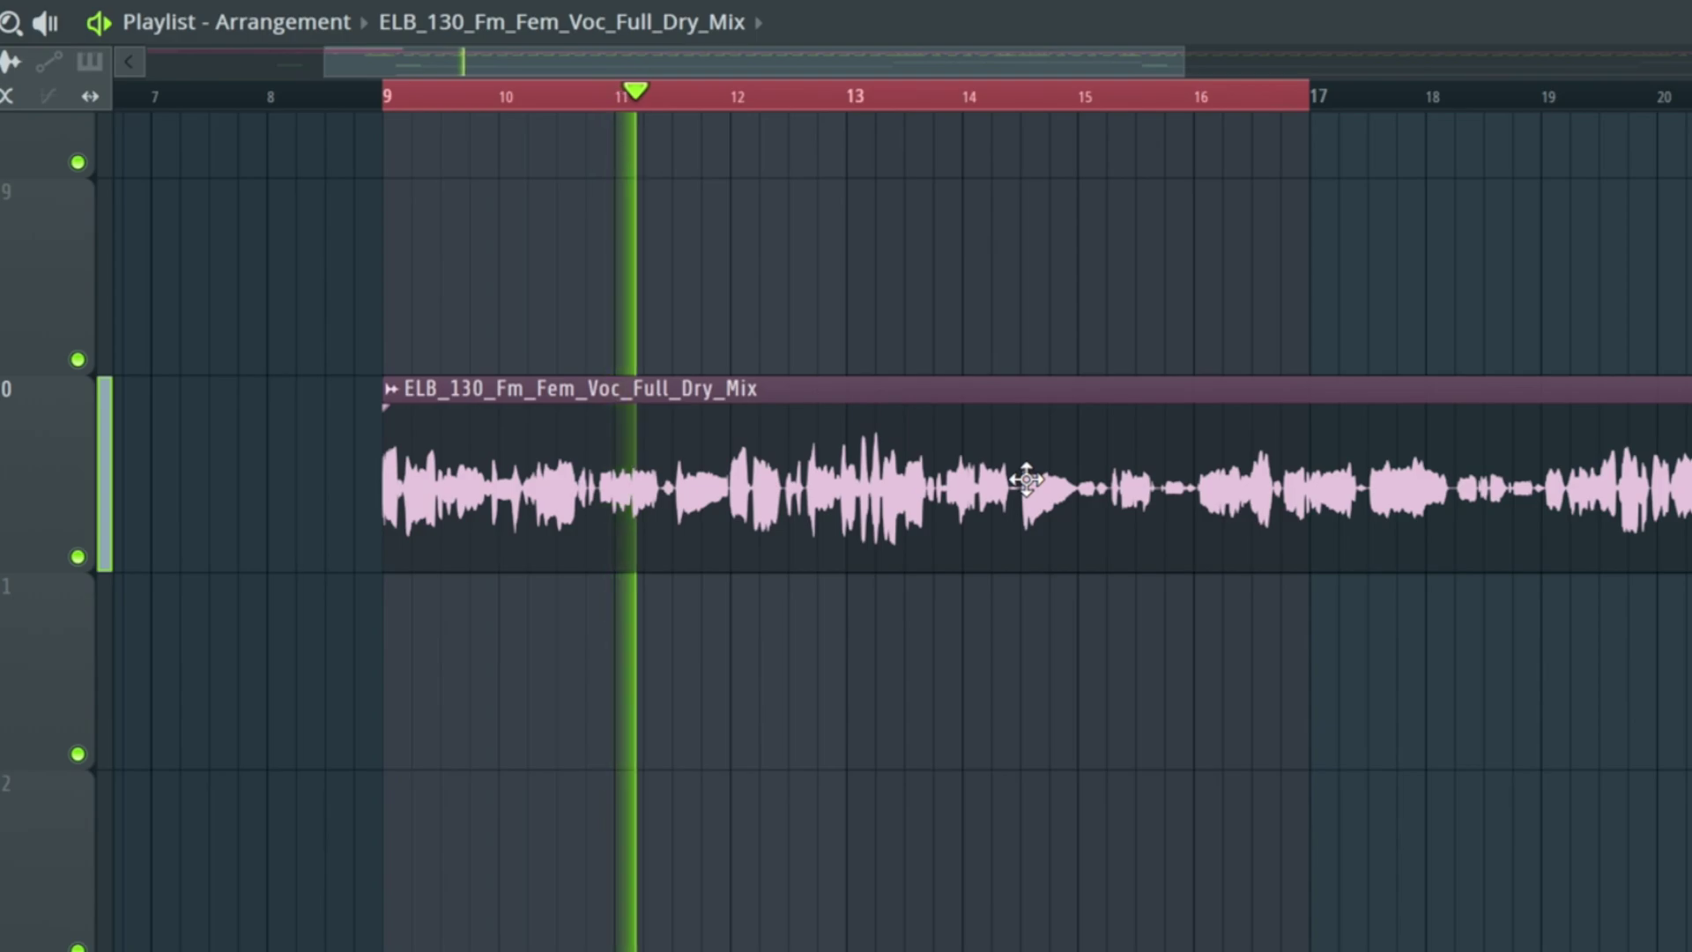
key(space)
key(c)
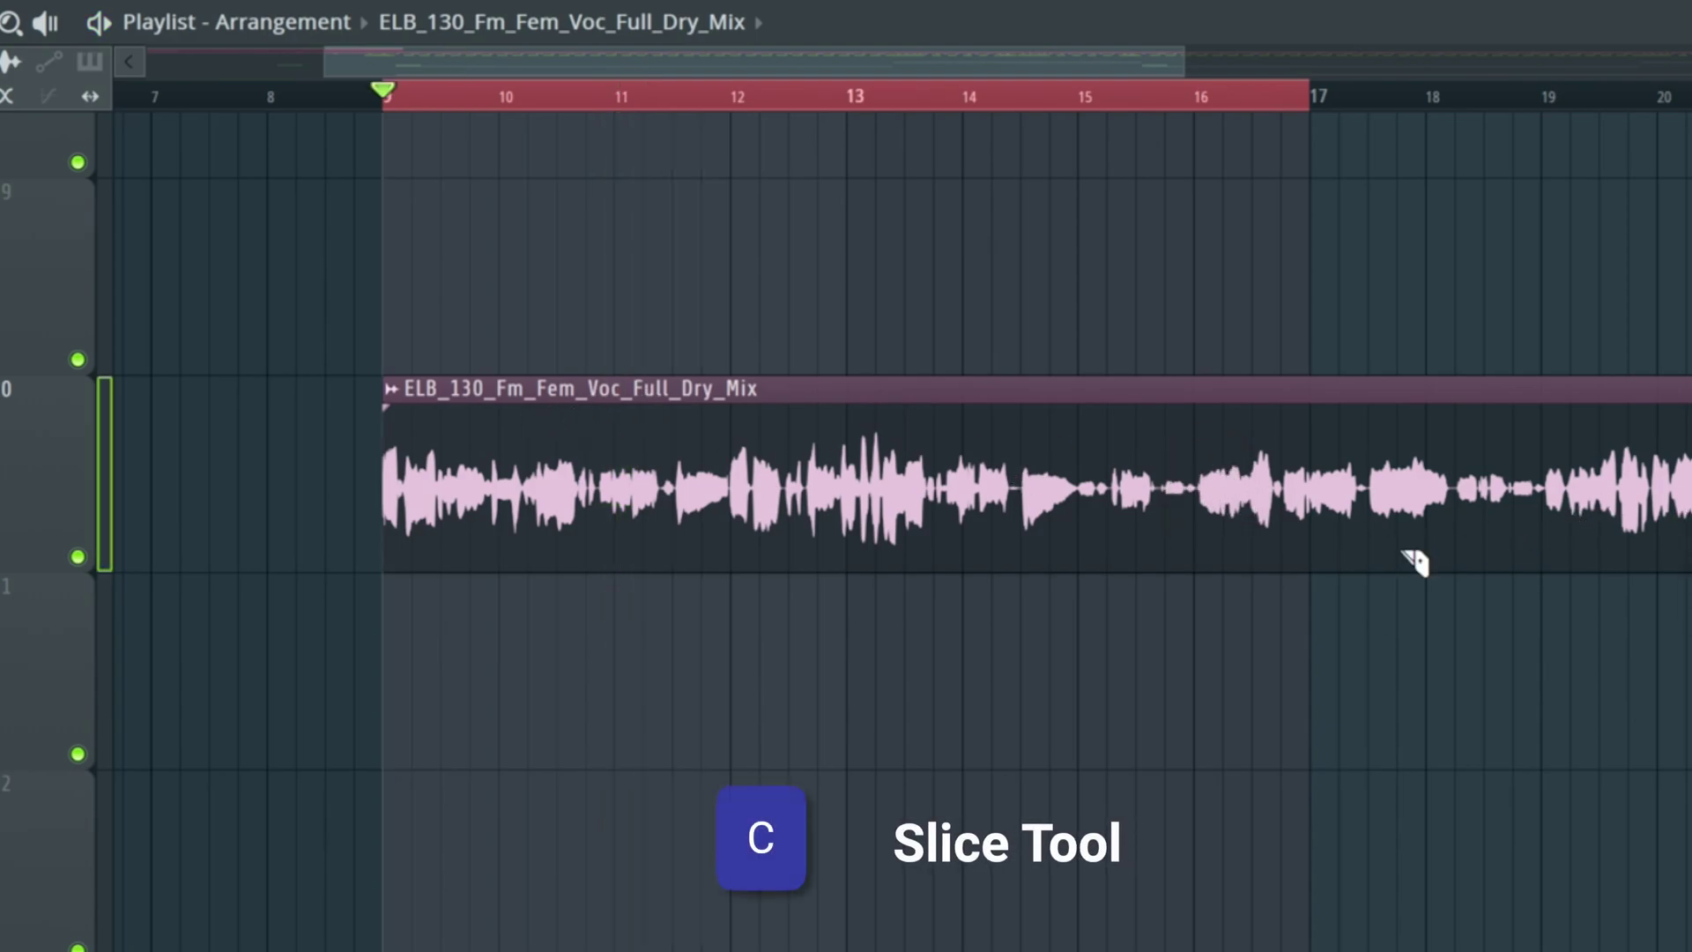
drag(1312, 383, 1314, 601)
right_click(1485, 463)
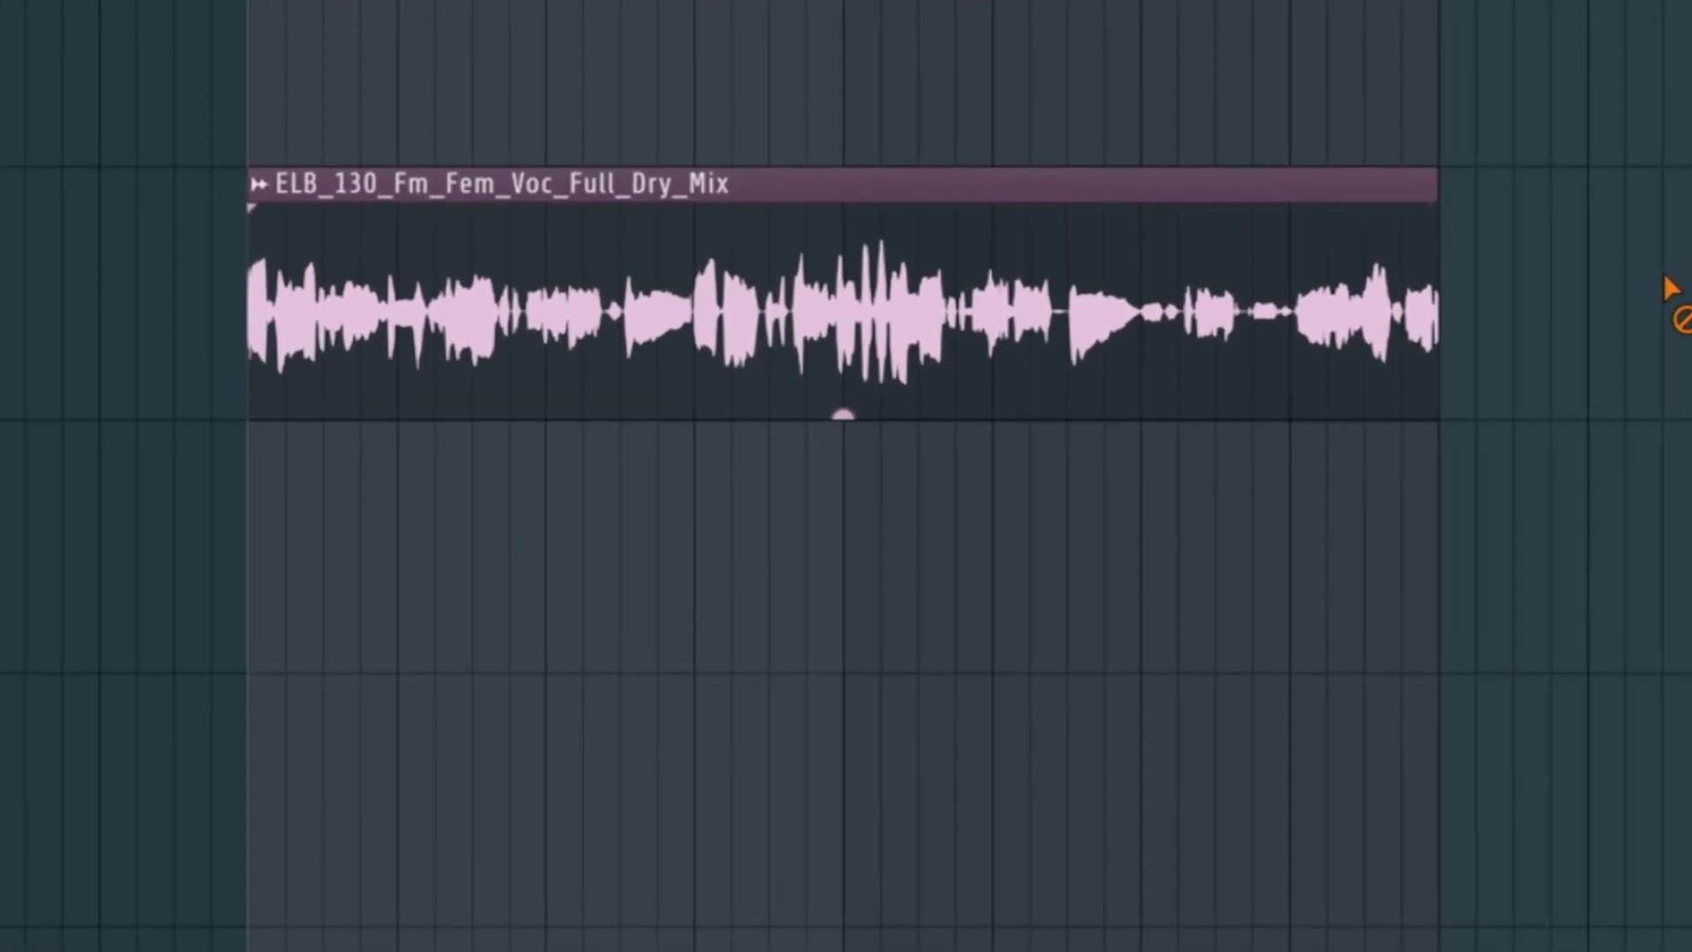
scroll(1054, 562, up, 2)
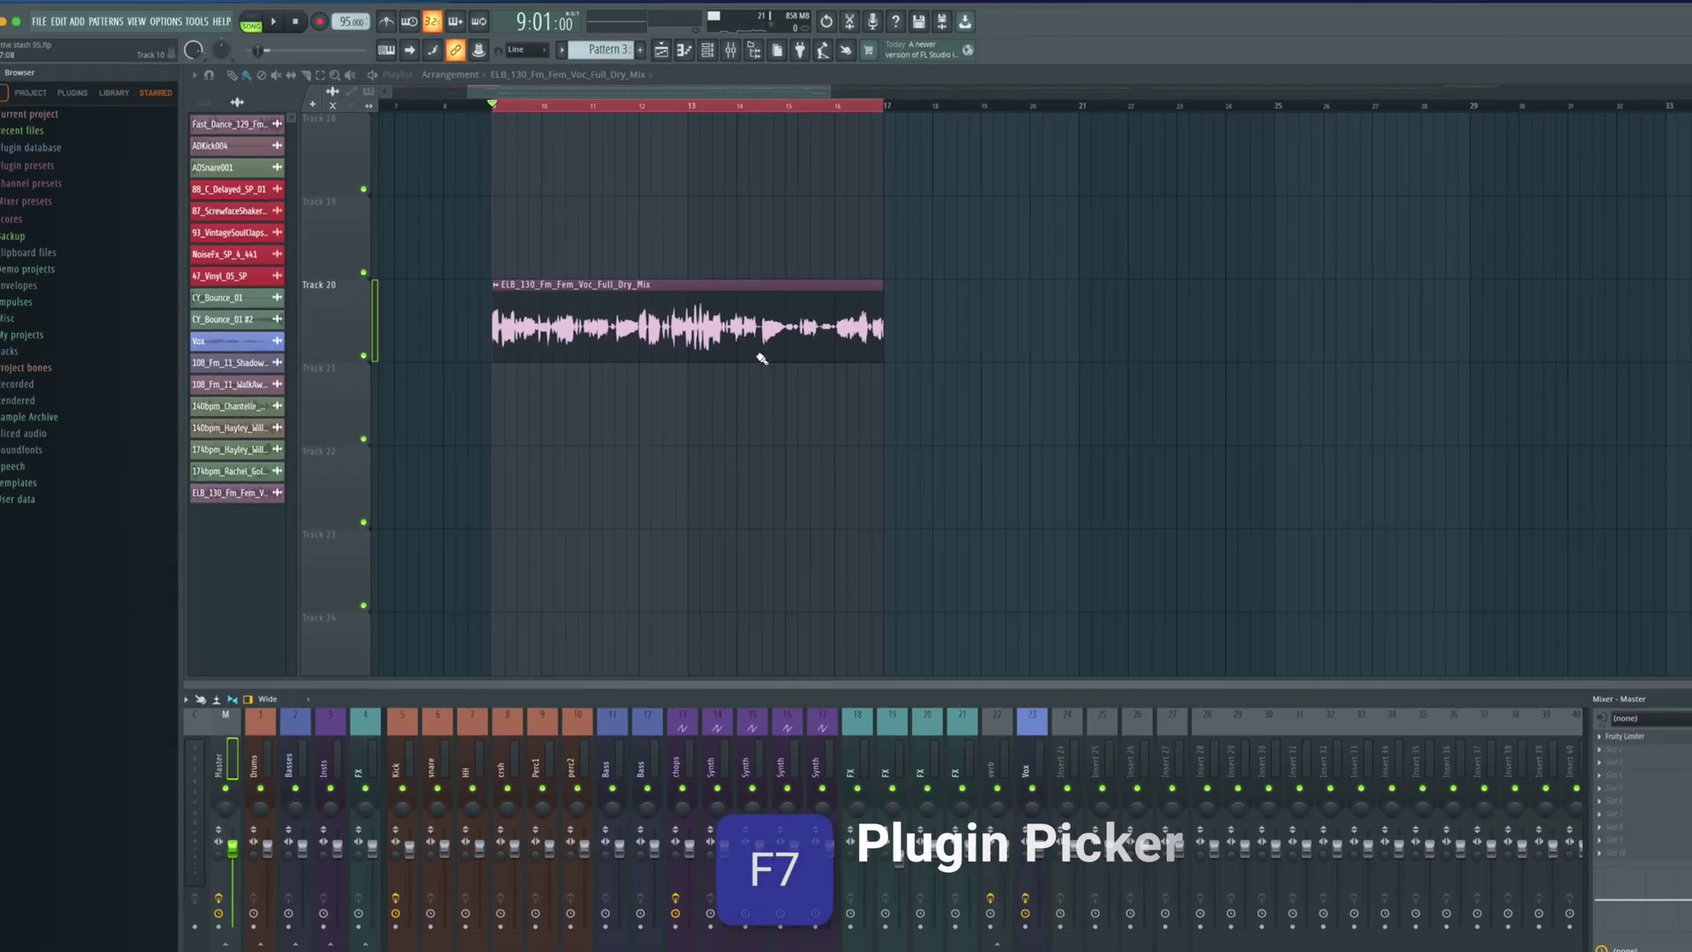
key(F7)
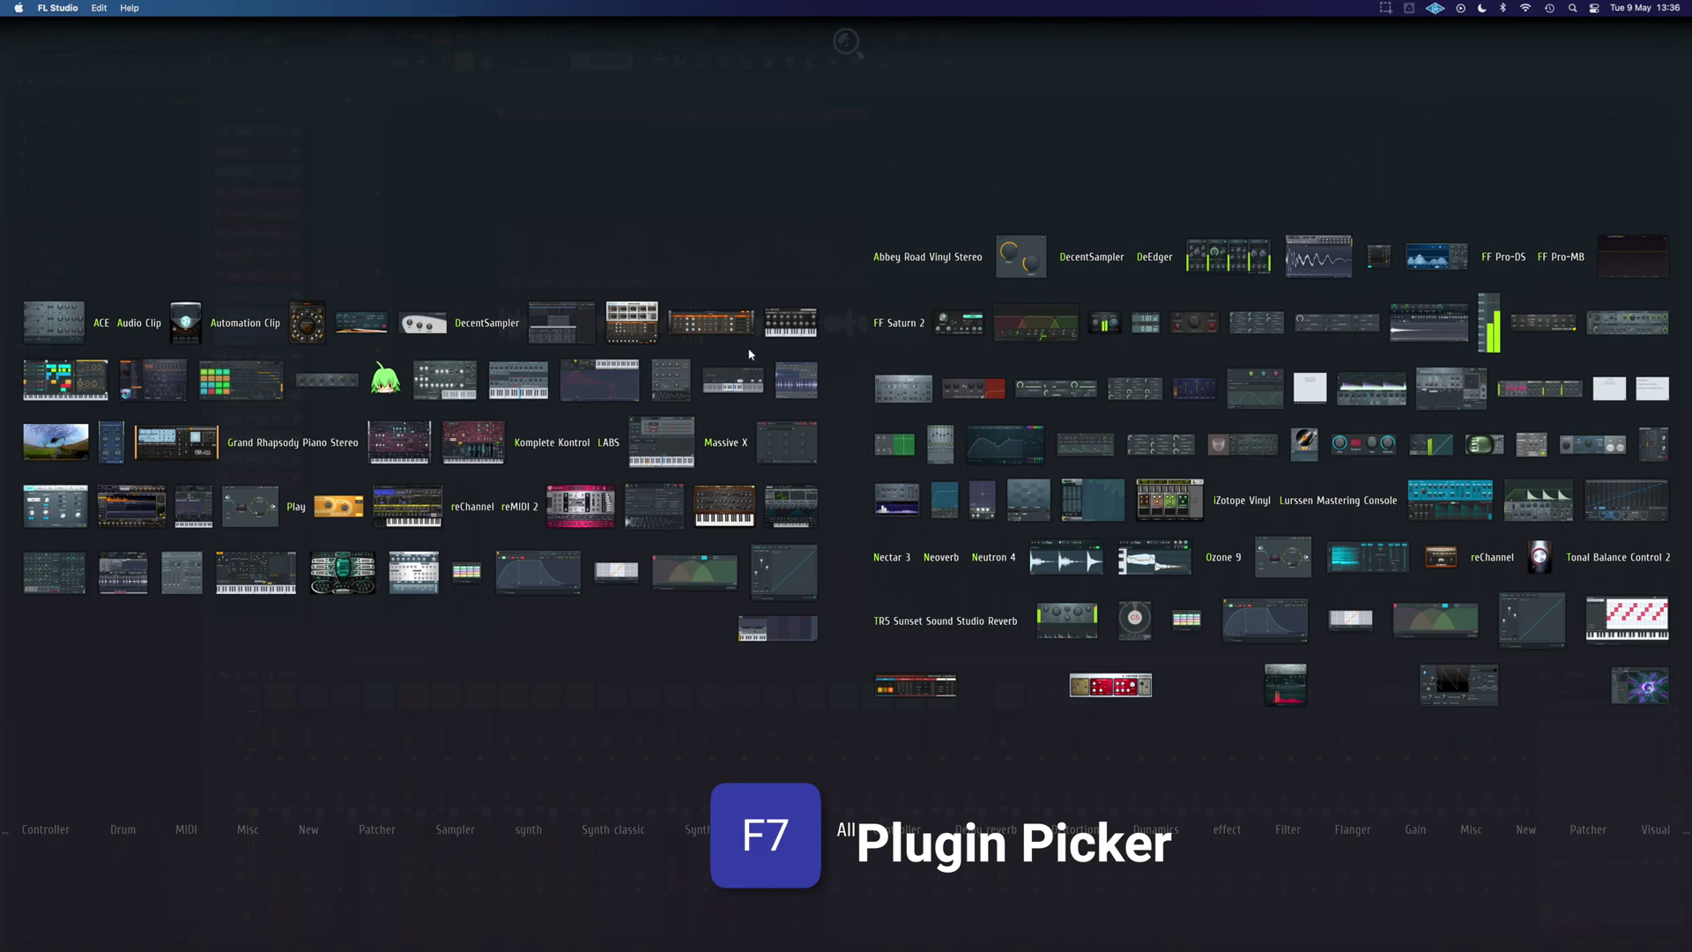
key(F7)
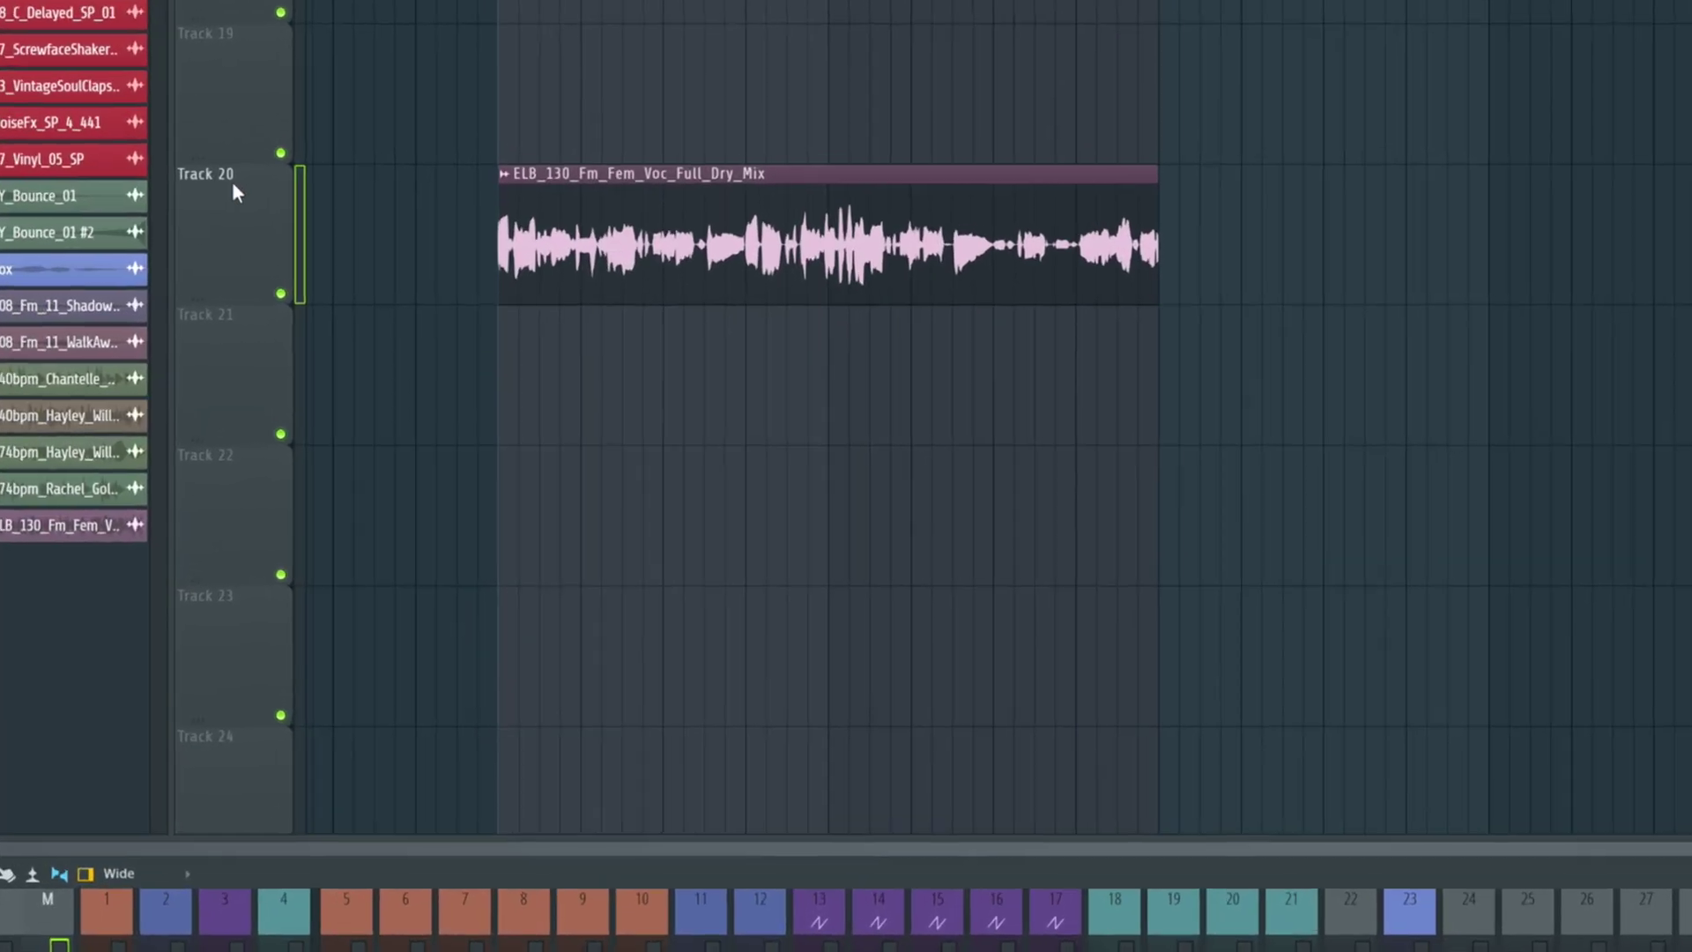
Set Track 20 to audio track mode, linked to mixer track 23, Vox.
right_click(350, 288)
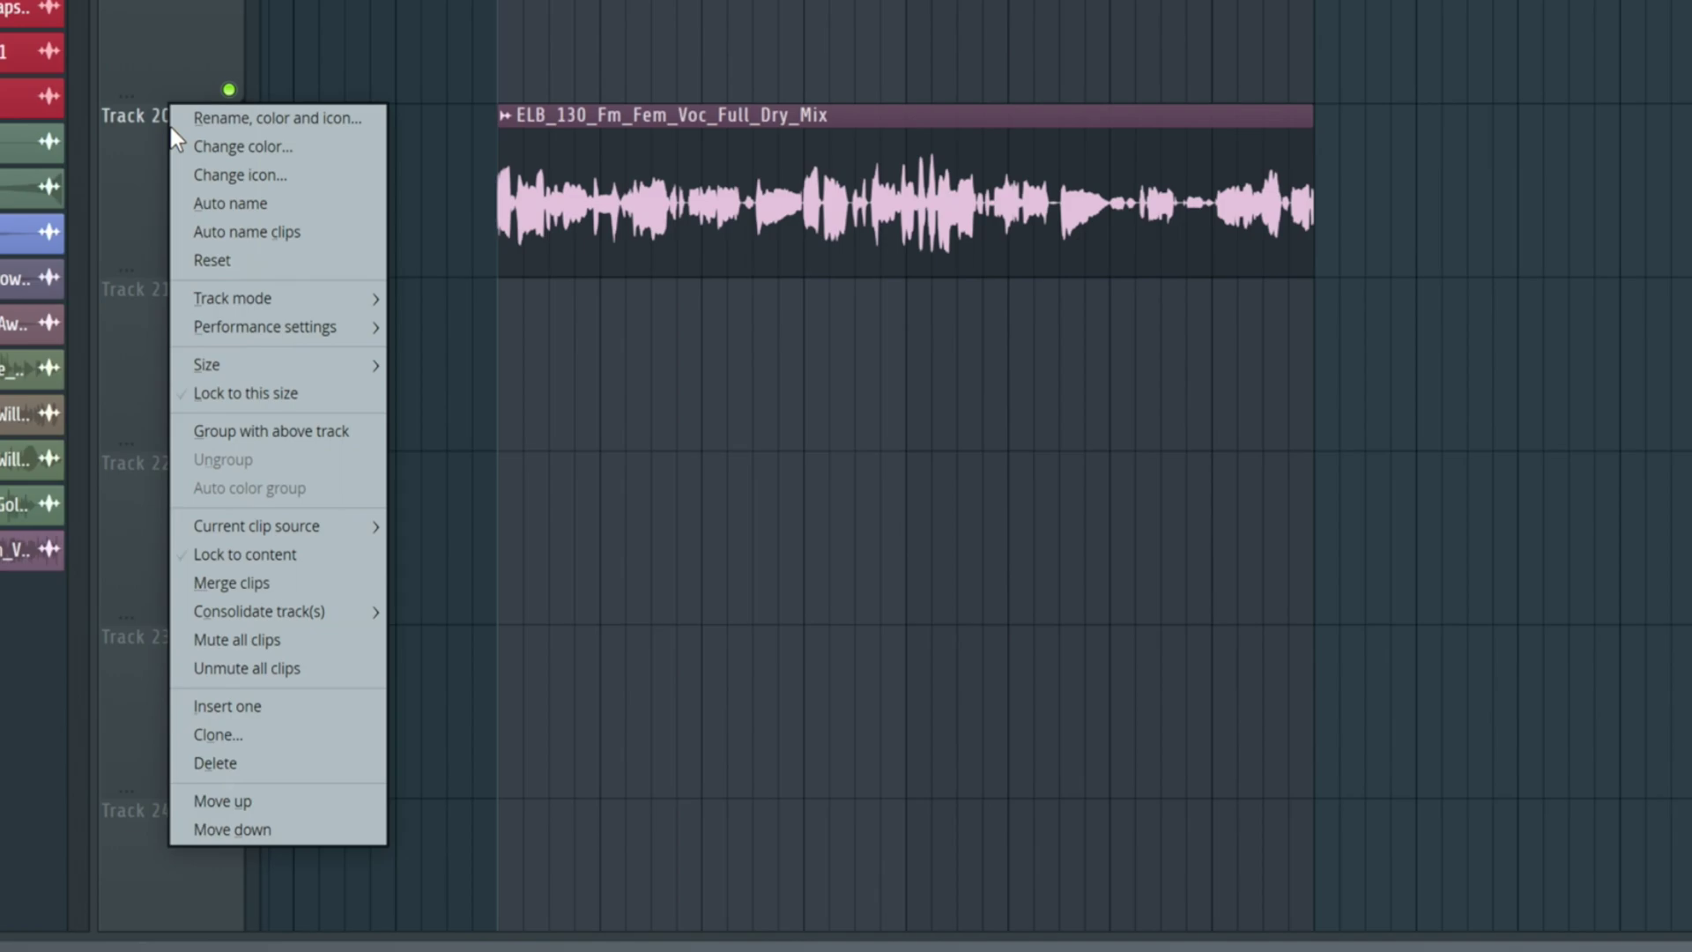
mouse_move(264, 298)
mouse_move(448, 332)
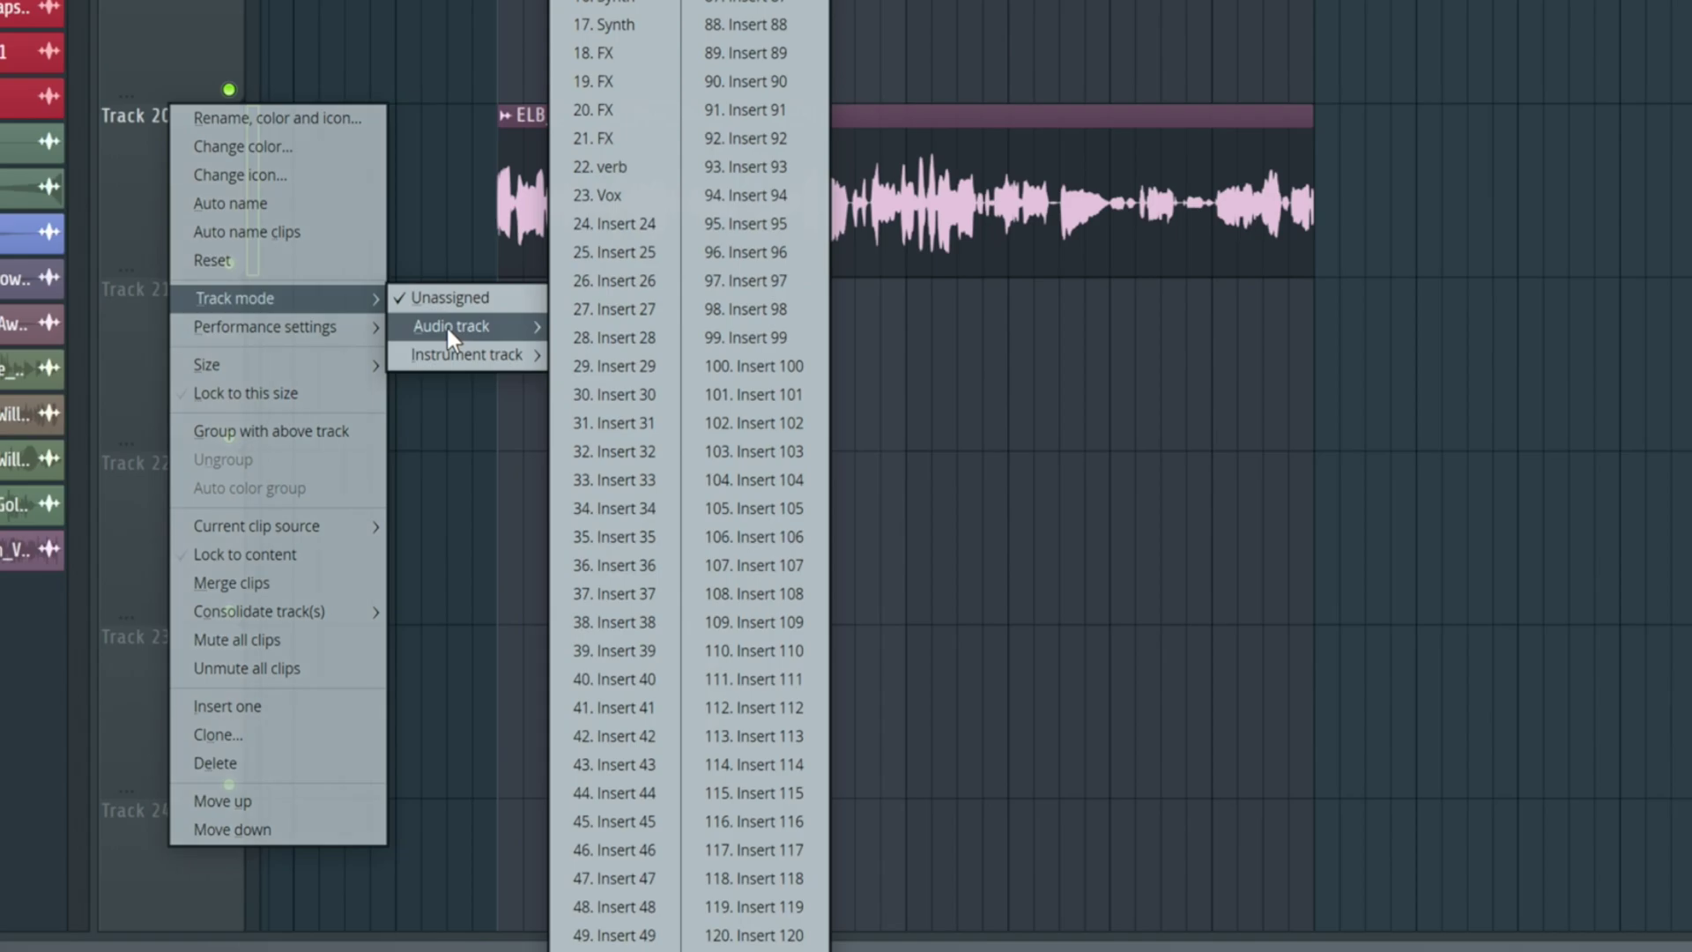
click(637, 204)
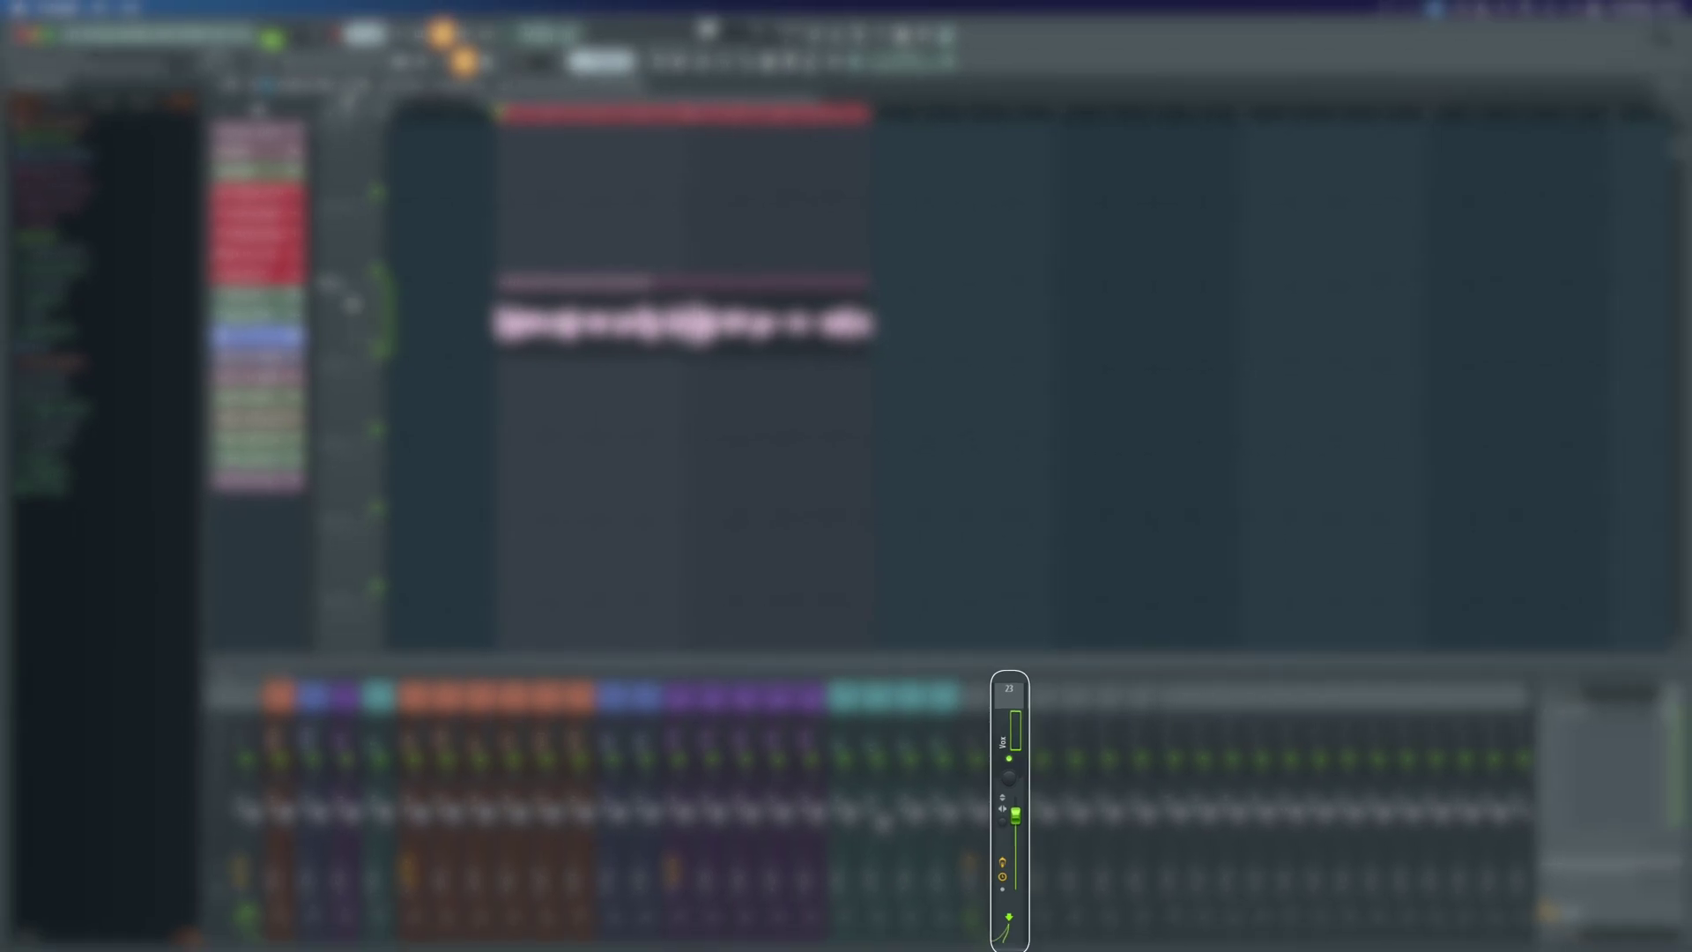
Recolour the Vox track dark purple and play the arrangement briefly.
key(F2)
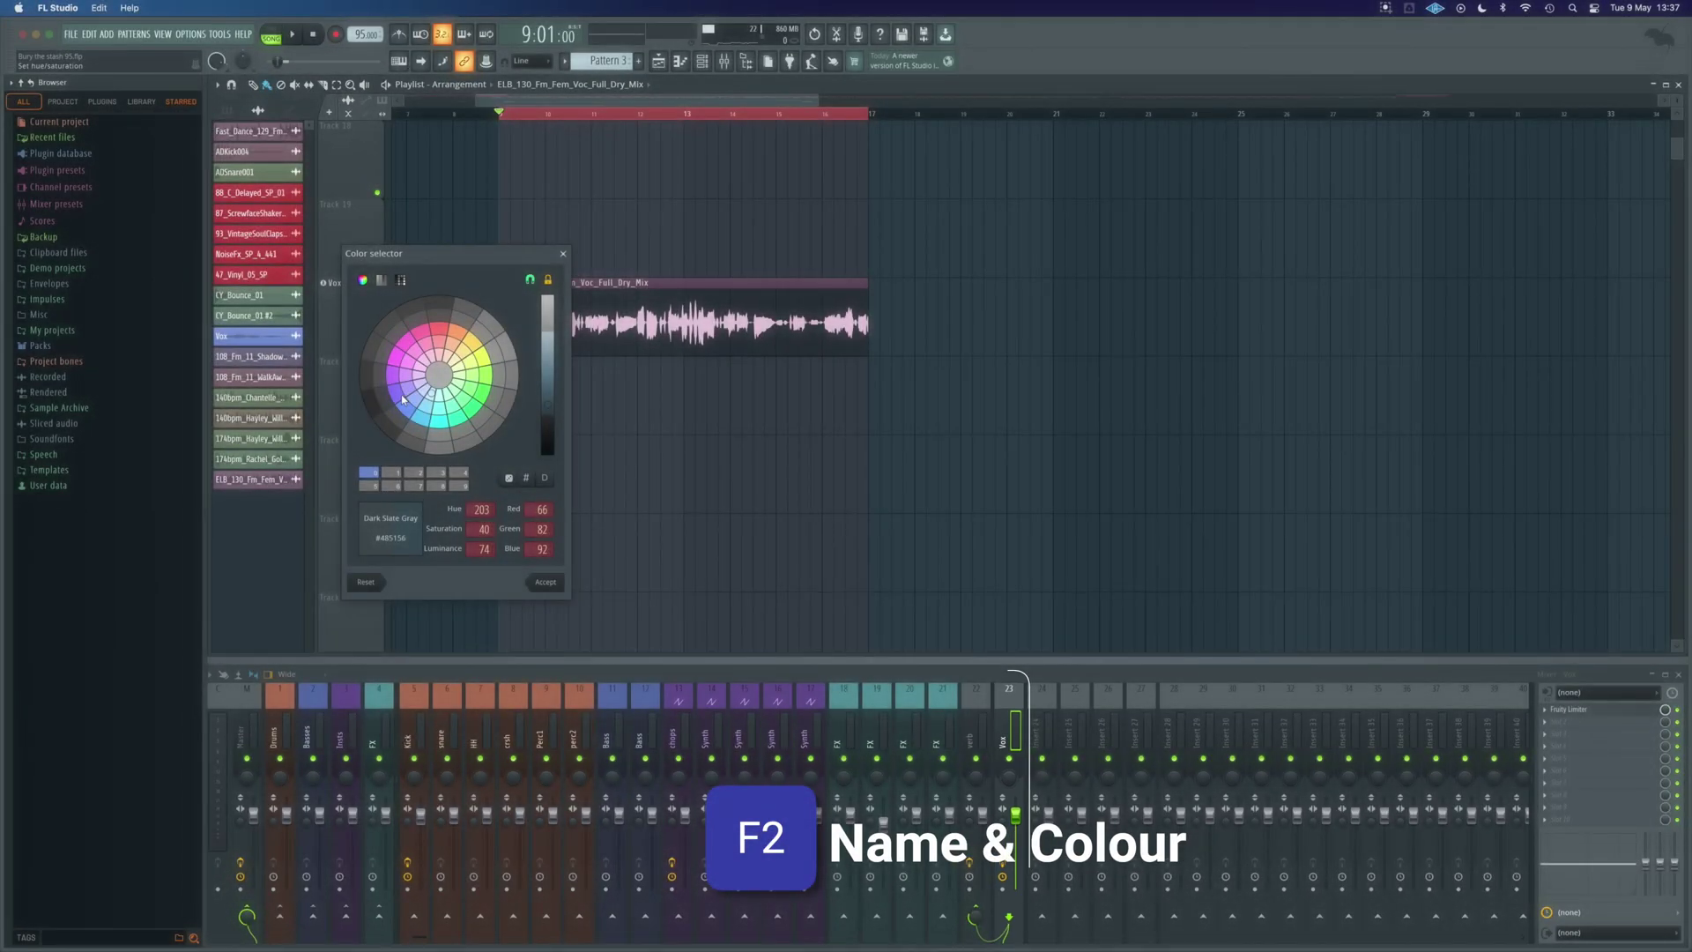
click(564, 577)
key(space)
key(space)
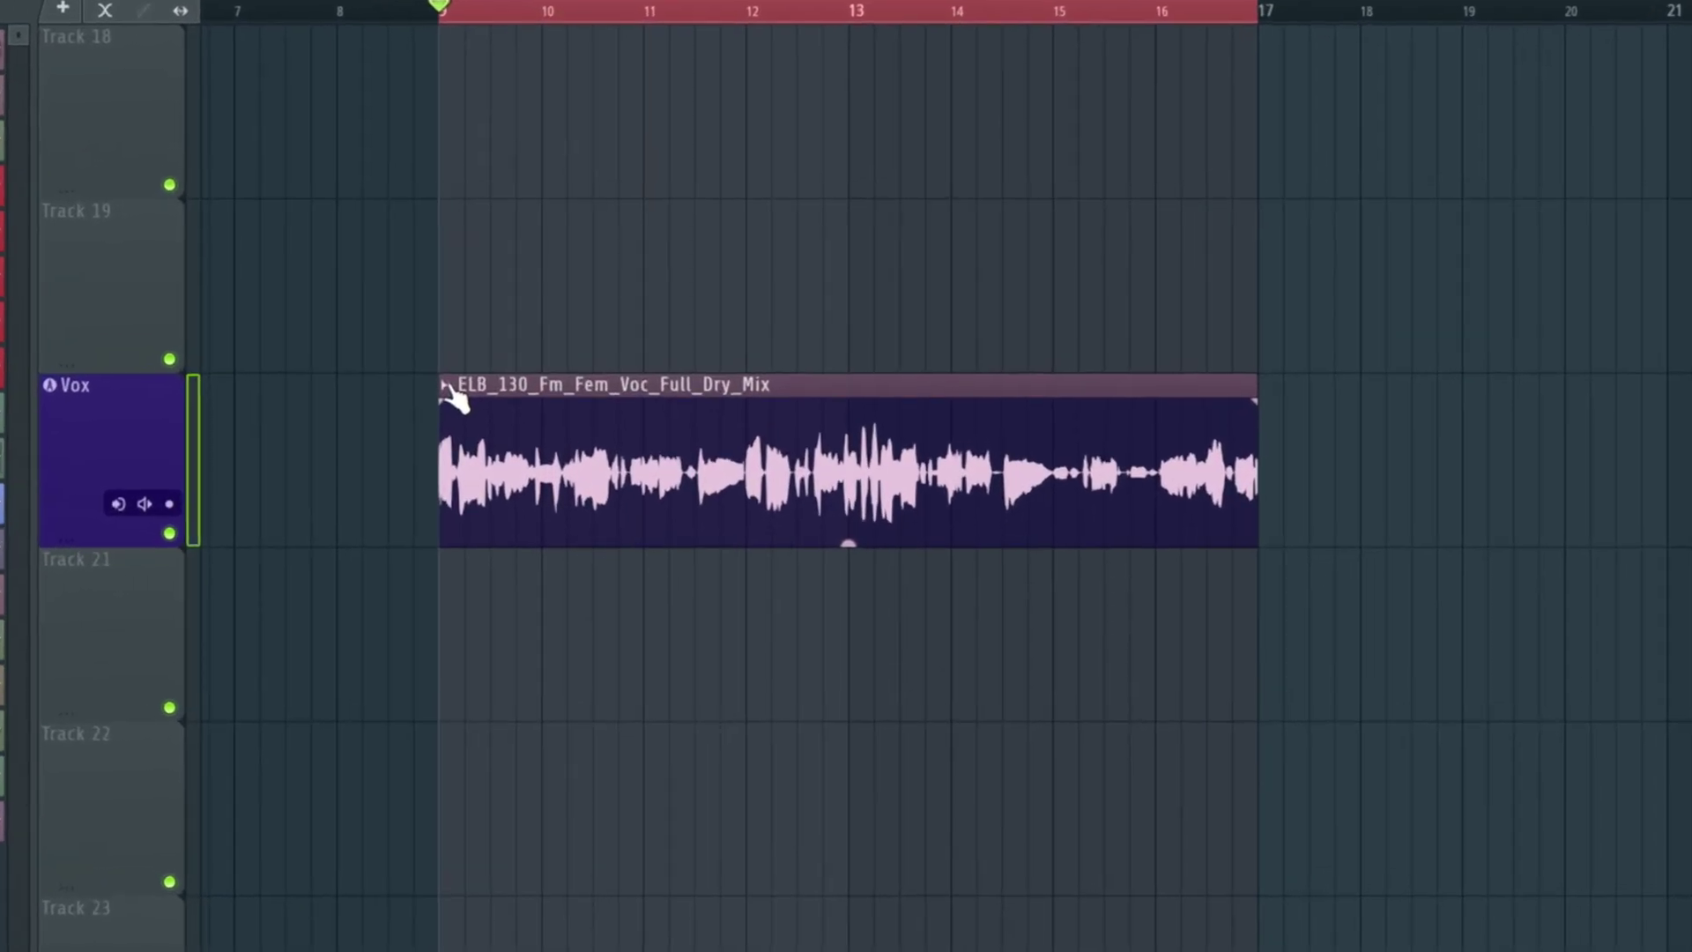
Make the trimmed vocal clip unique as a sample, saved to the Desktop as Newtone Example.
right_click(450, 393)
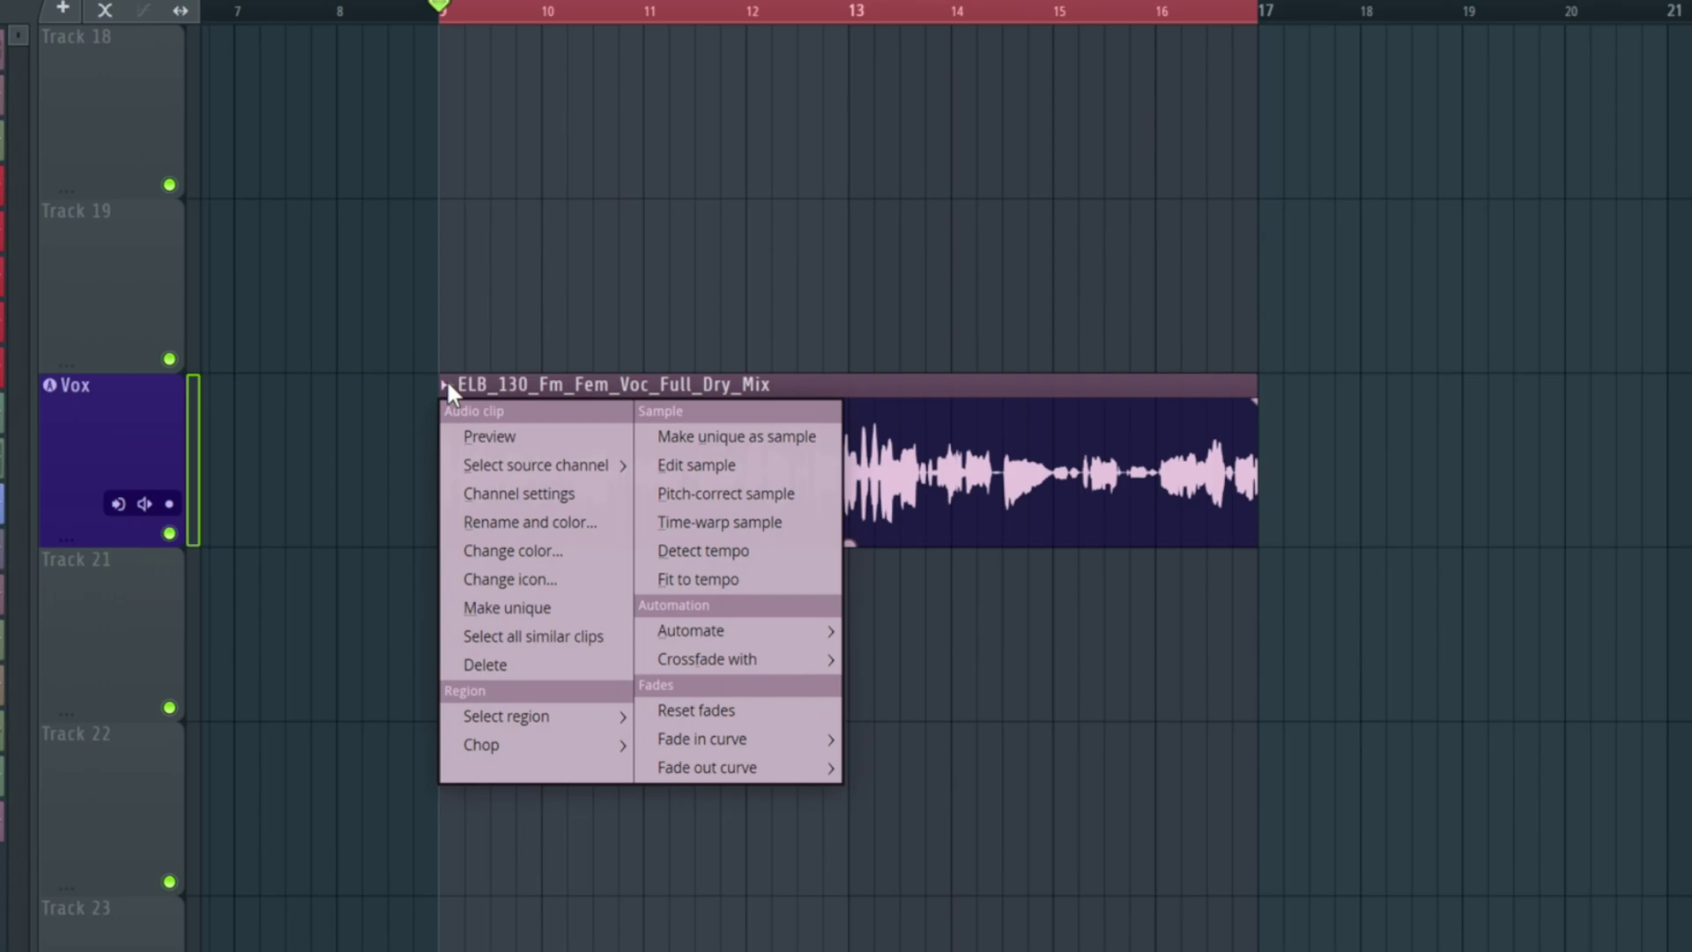
click(770, 441)
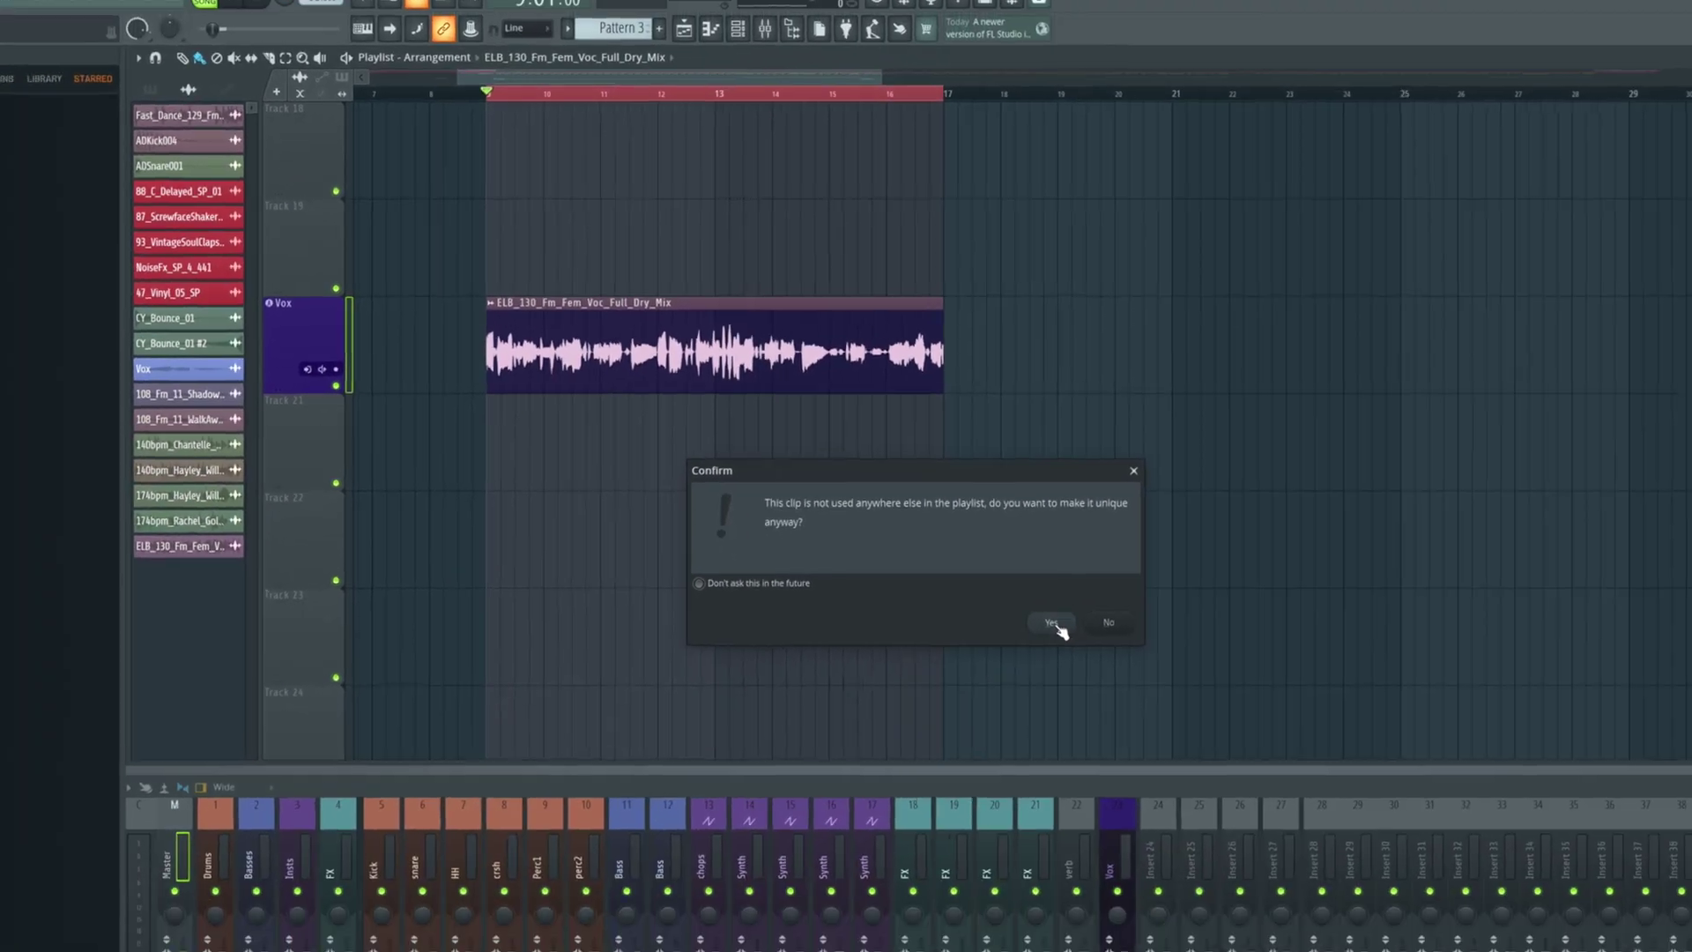
click(1452, 948)
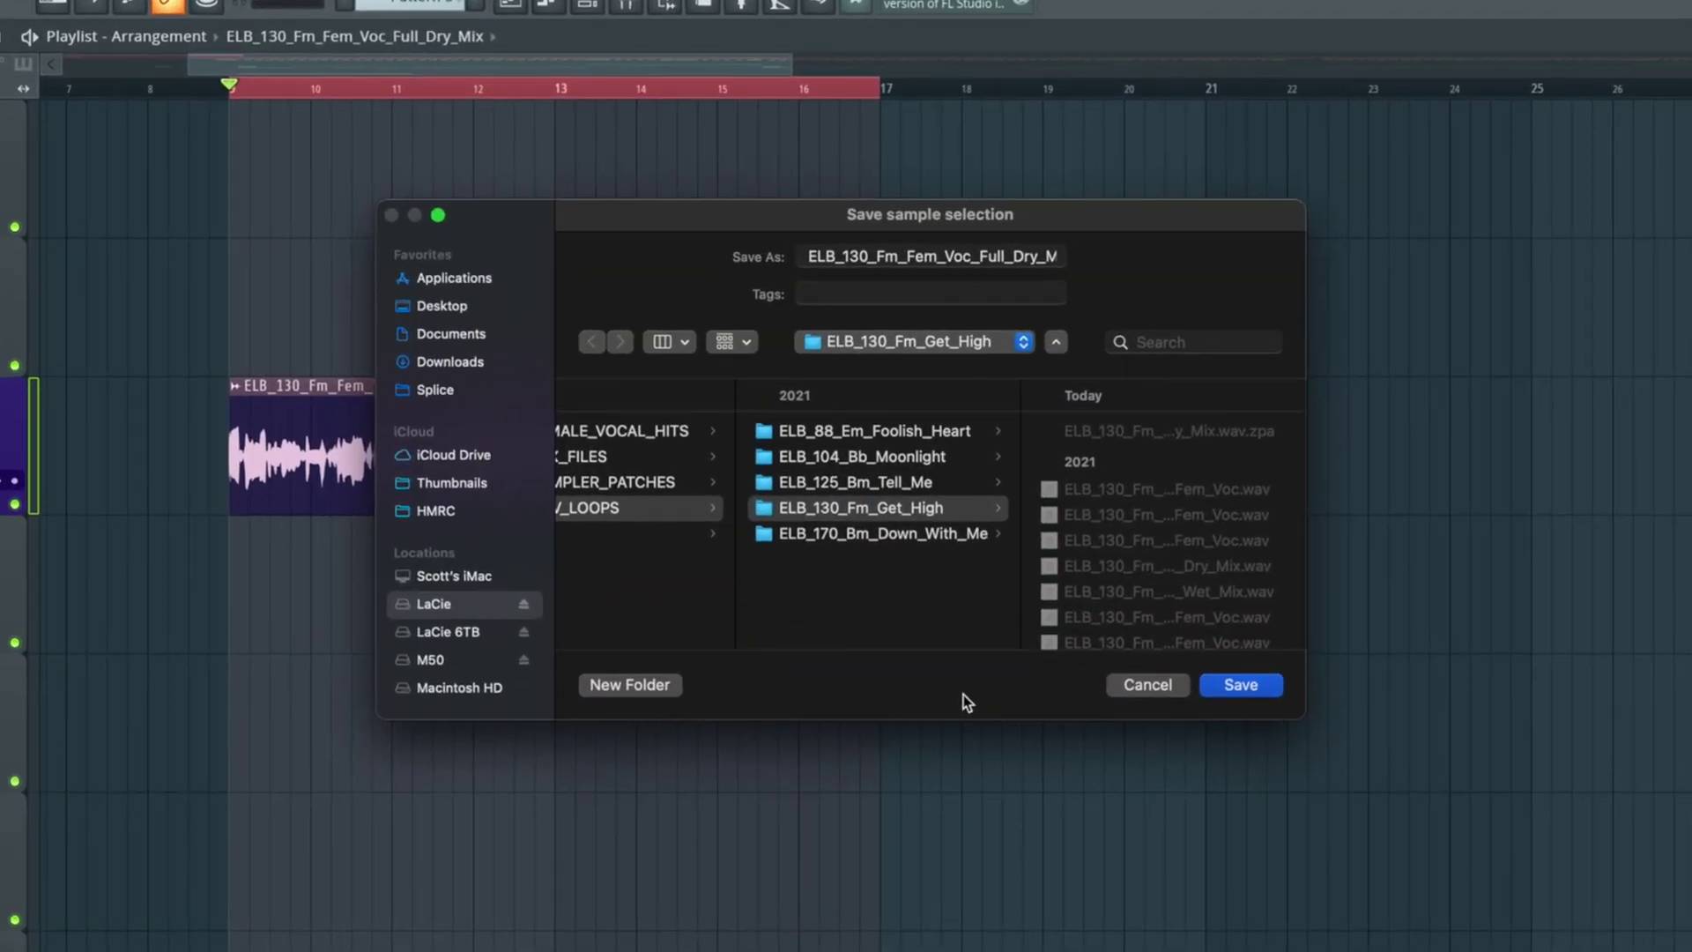
click(467, 308)
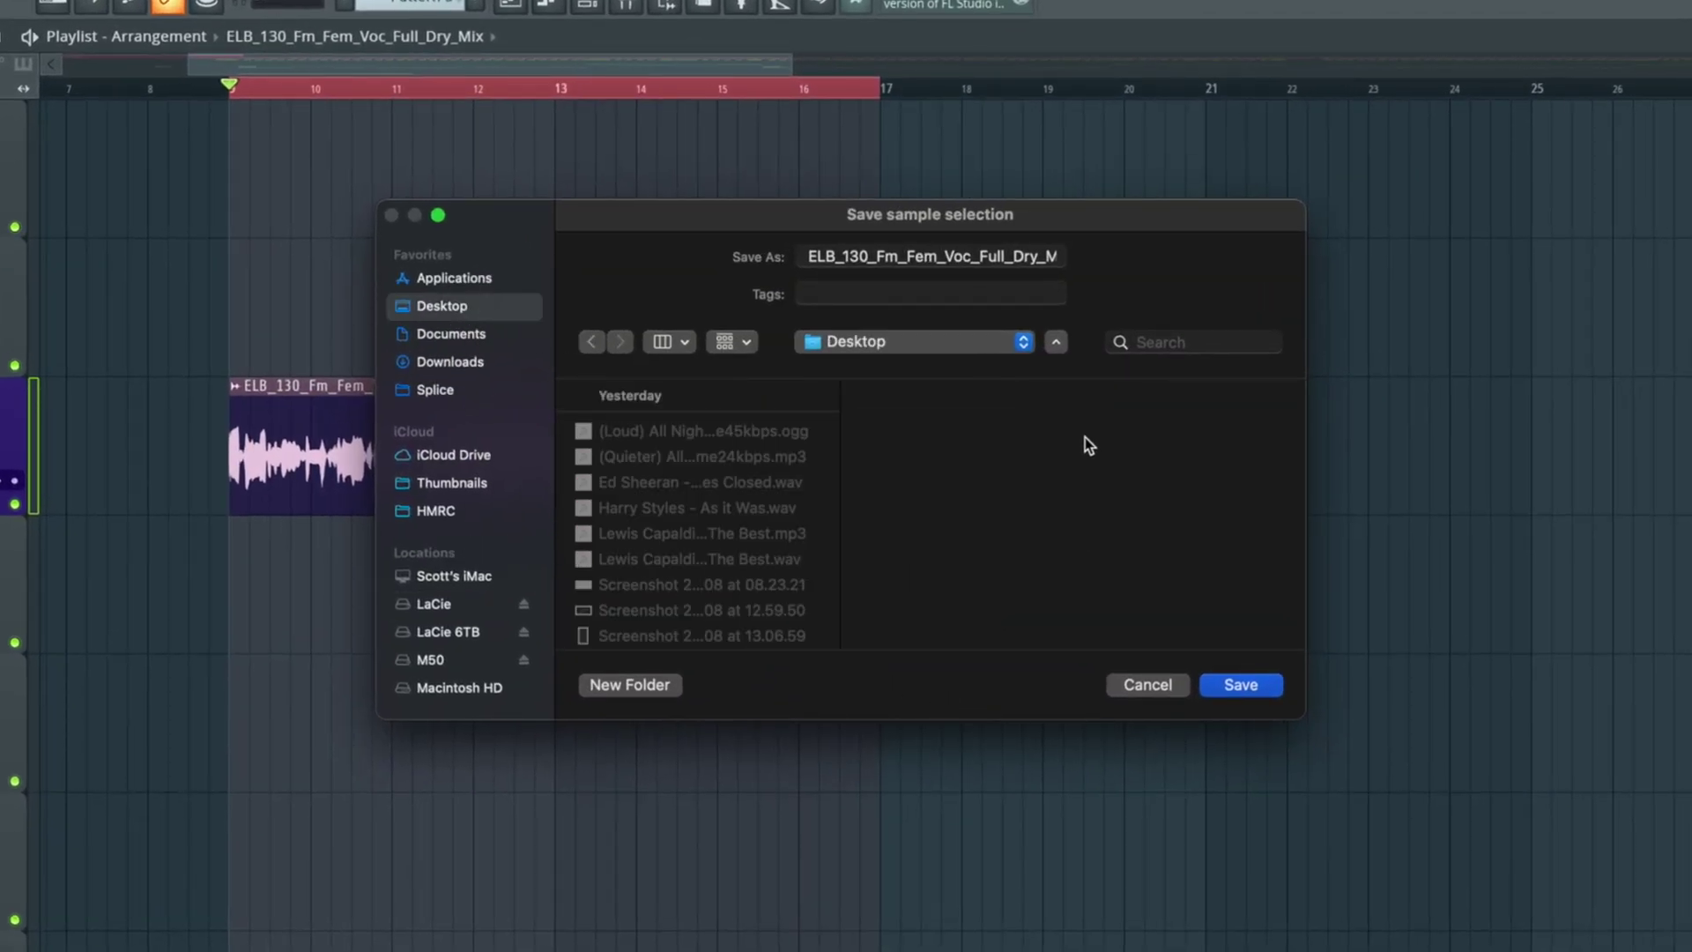
double_click(840, 256)
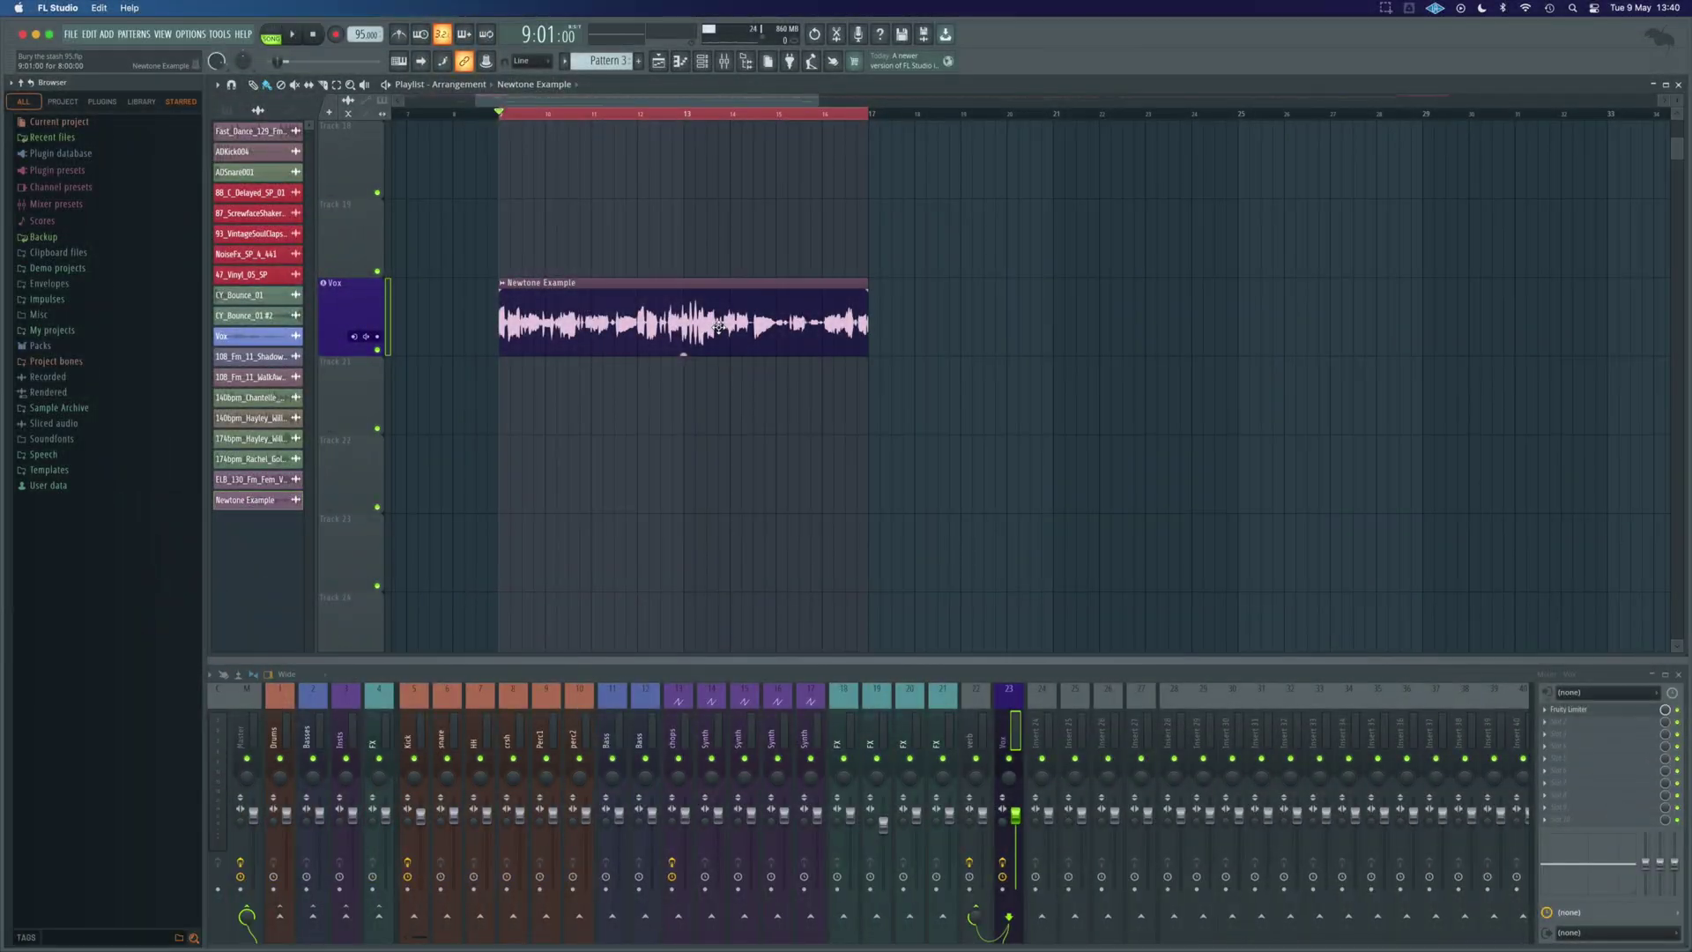
Open the Newtone Example clip's channel settings and load its sample into the pitch corrector.
double_click(719, 326)
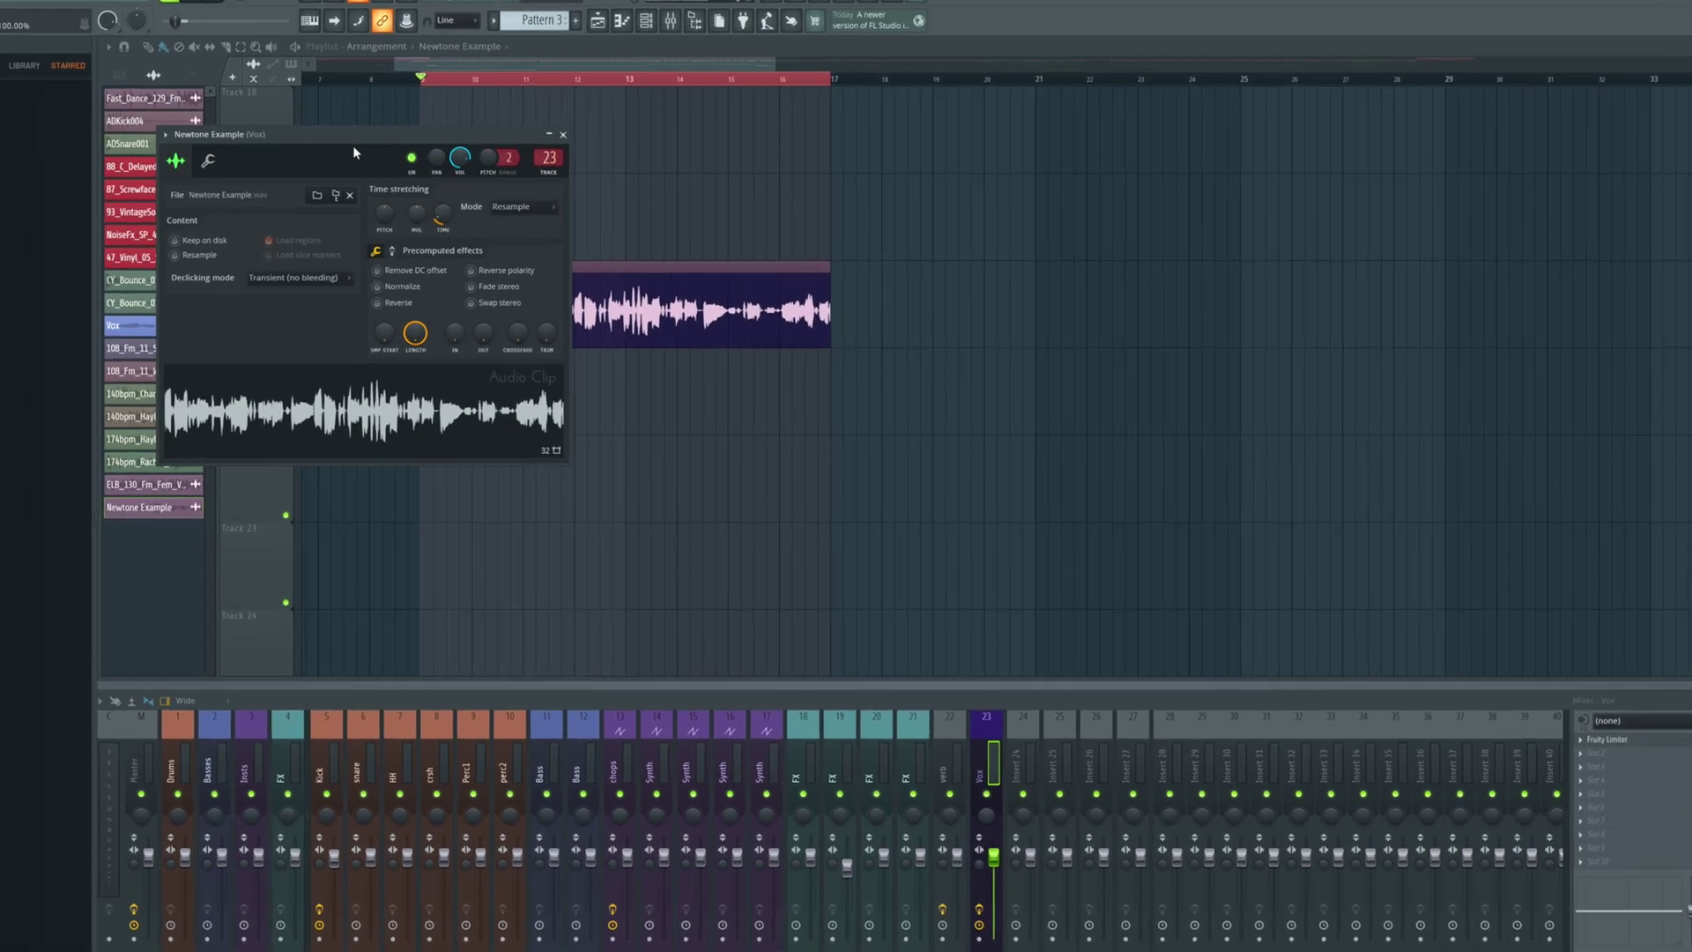
right_click(448, 402)
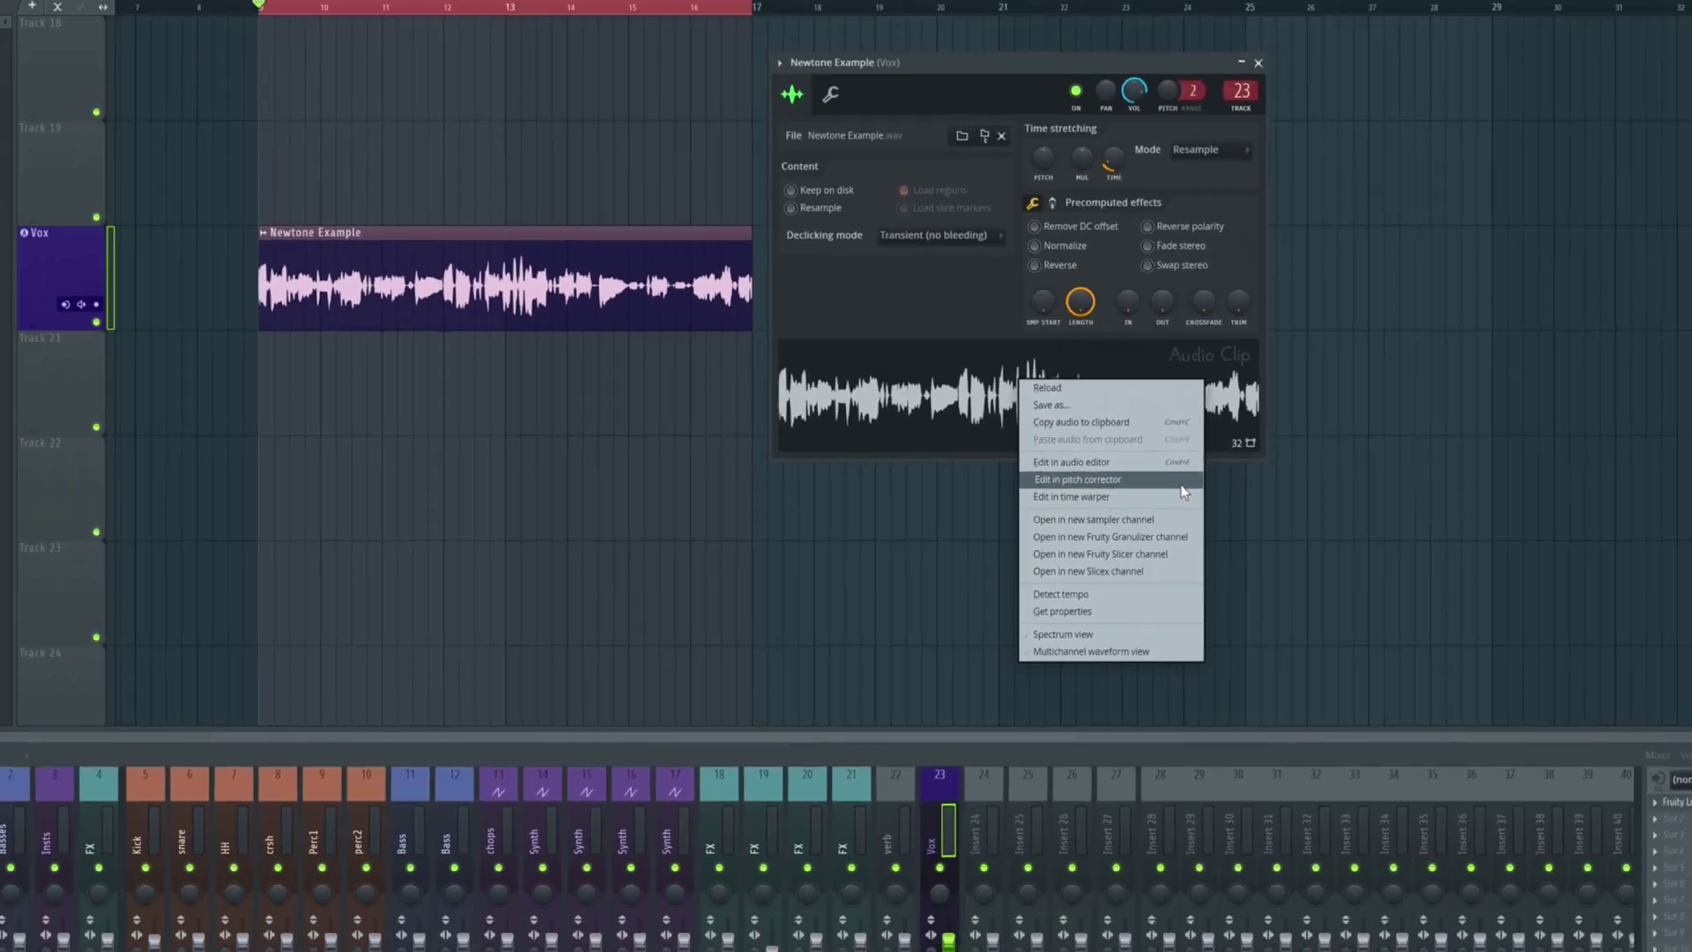
click(1181, 479)
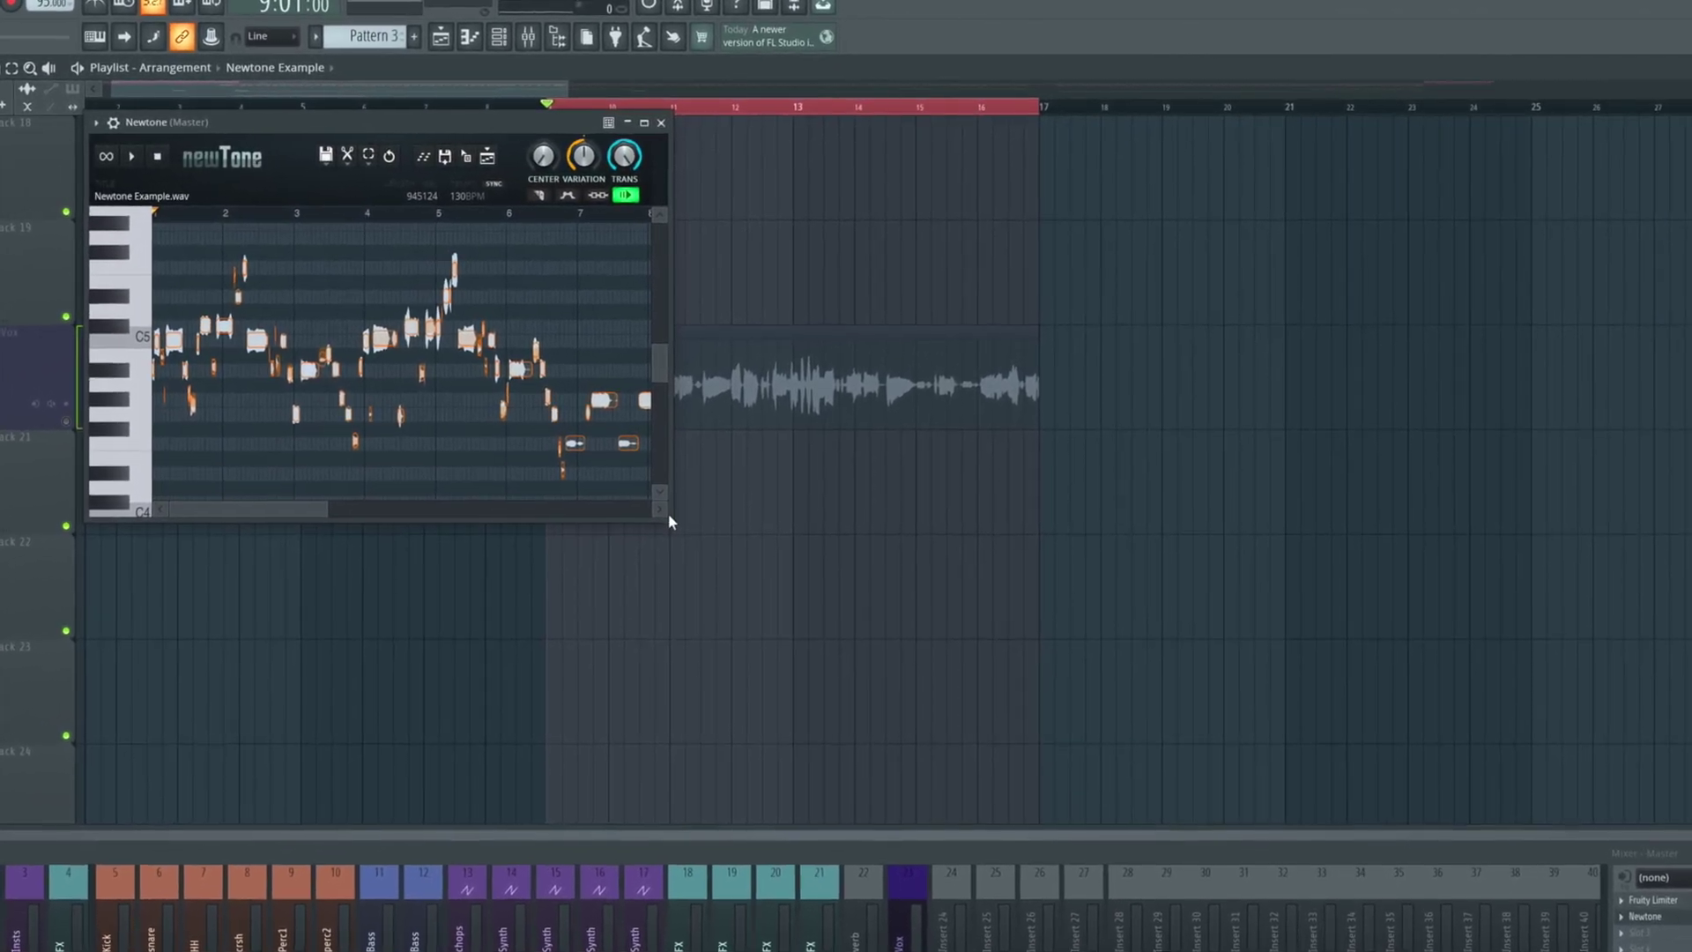
Enlarge the Newtone window, fit the vocal's detected notes across it, and play the uncorrected vocal.
drag(669, 523, 1276, 823)
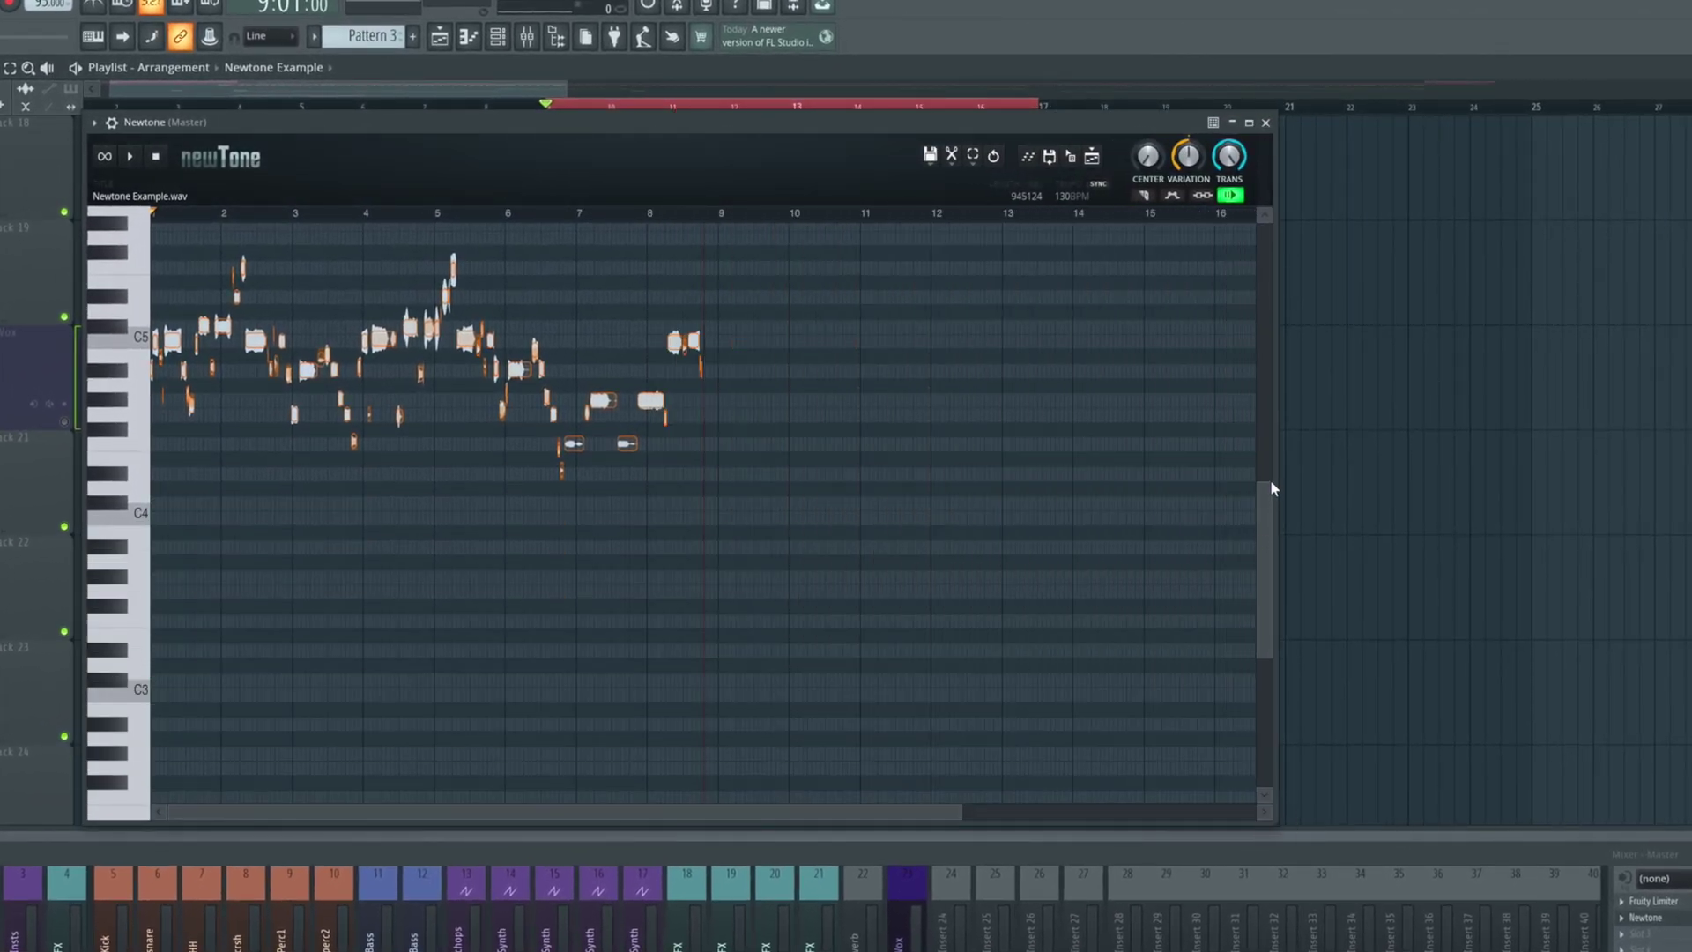
mouse_move(1264, 490)
mouse_down()
mouse_move(1262, 344)
mouse_move(1267, 521)
mouse_move(1263, 476)
mouse_up()
drag(960, 812, 553, 812)
drag(1272, 467, 1613, 465)
drag(821, 812, 601, 818)
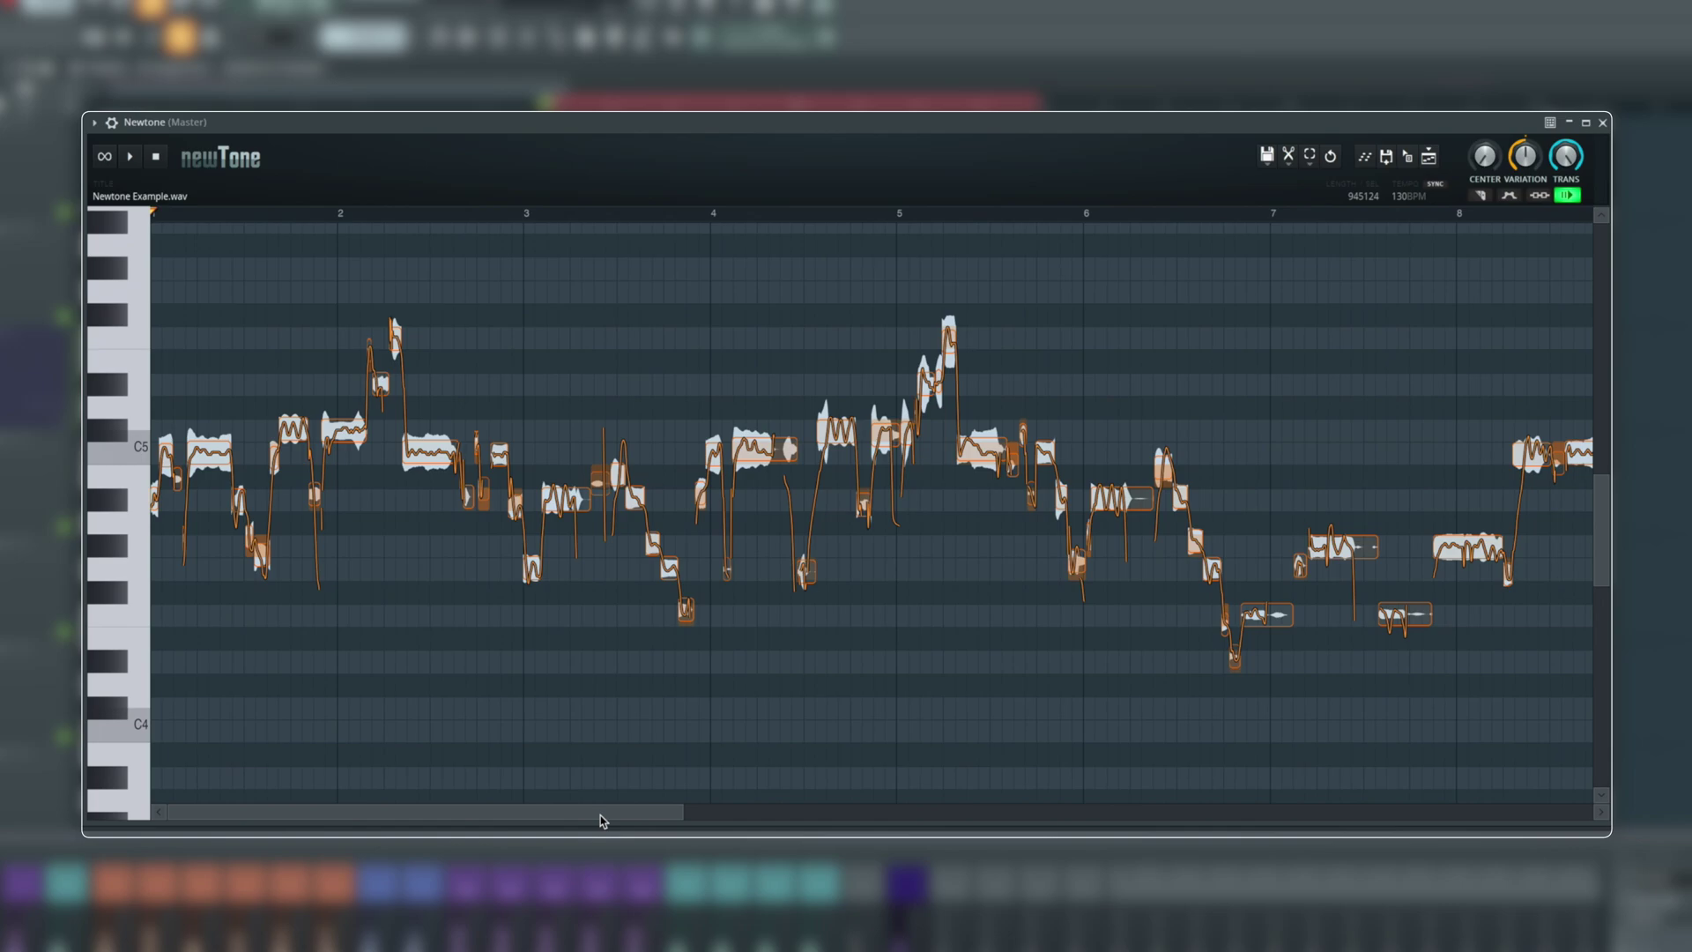
click(139, 163)
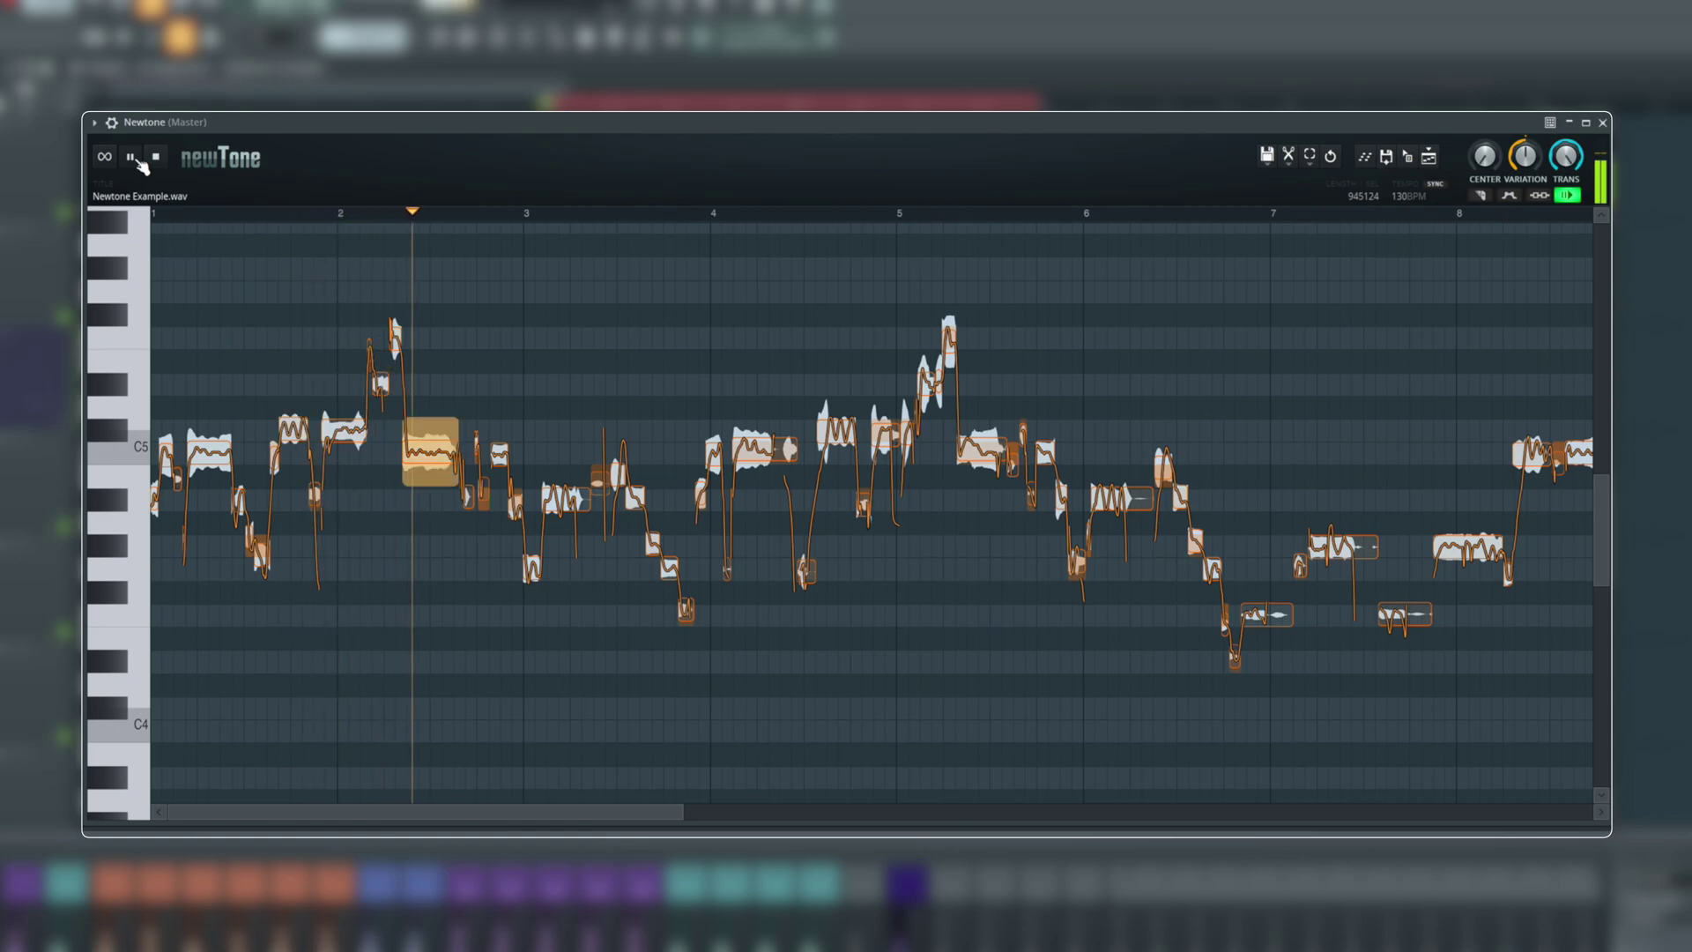
click(156, 158)
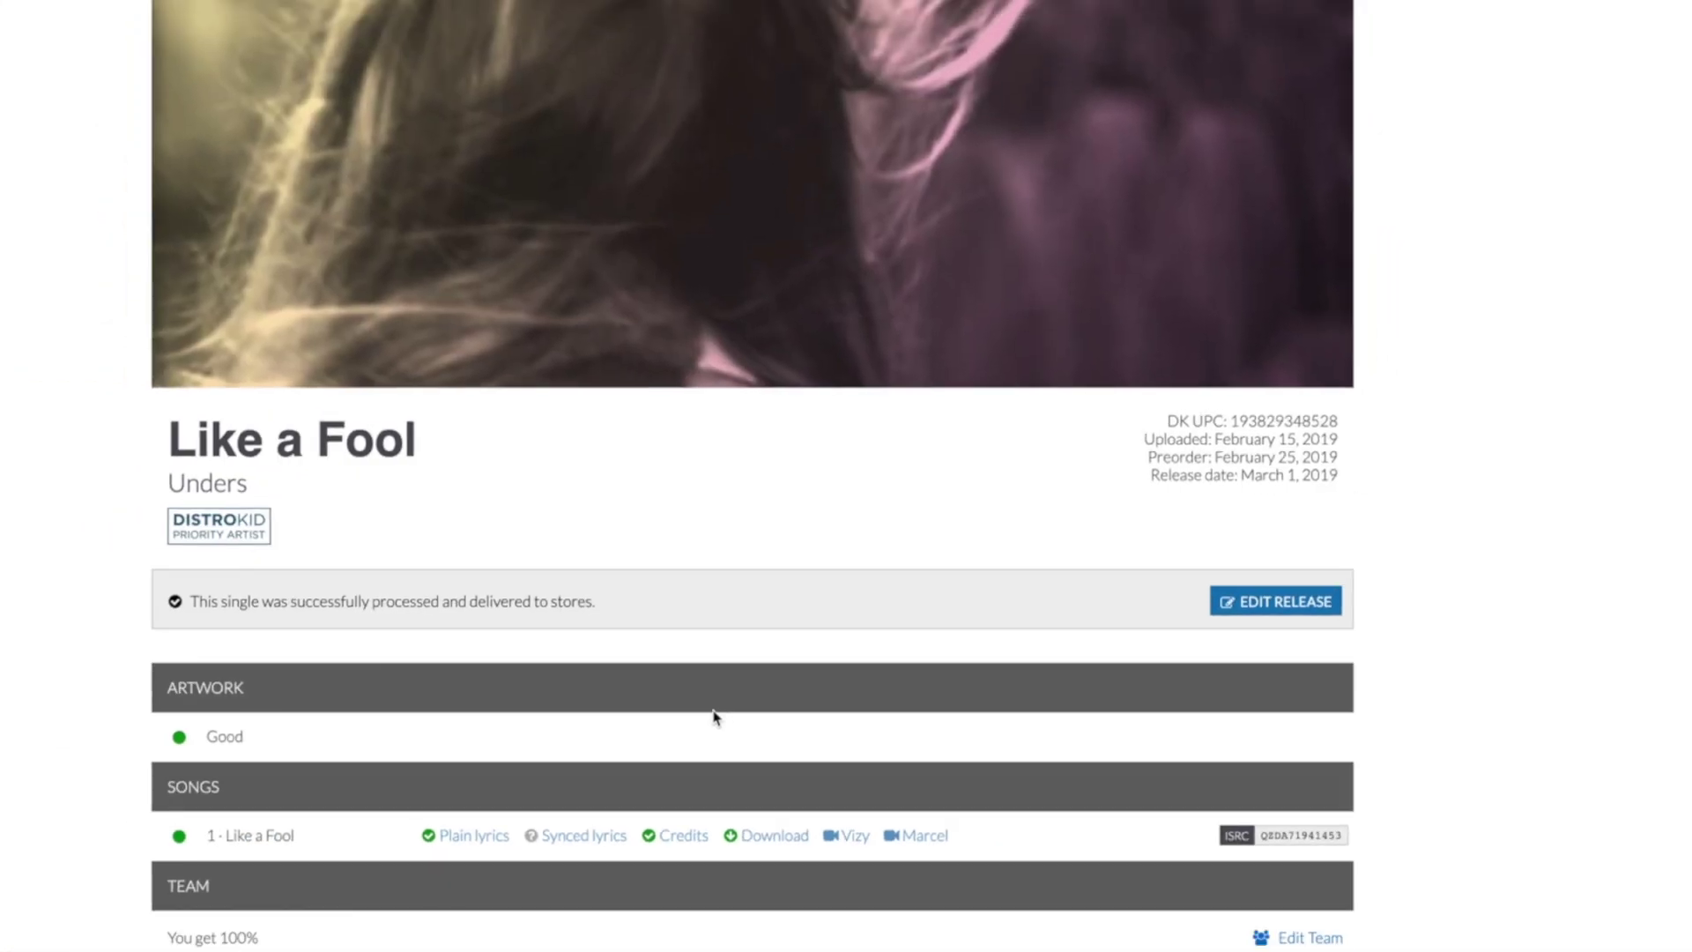
scroll(718, 714, down, 8)
scroll(719, 714, up, 3)
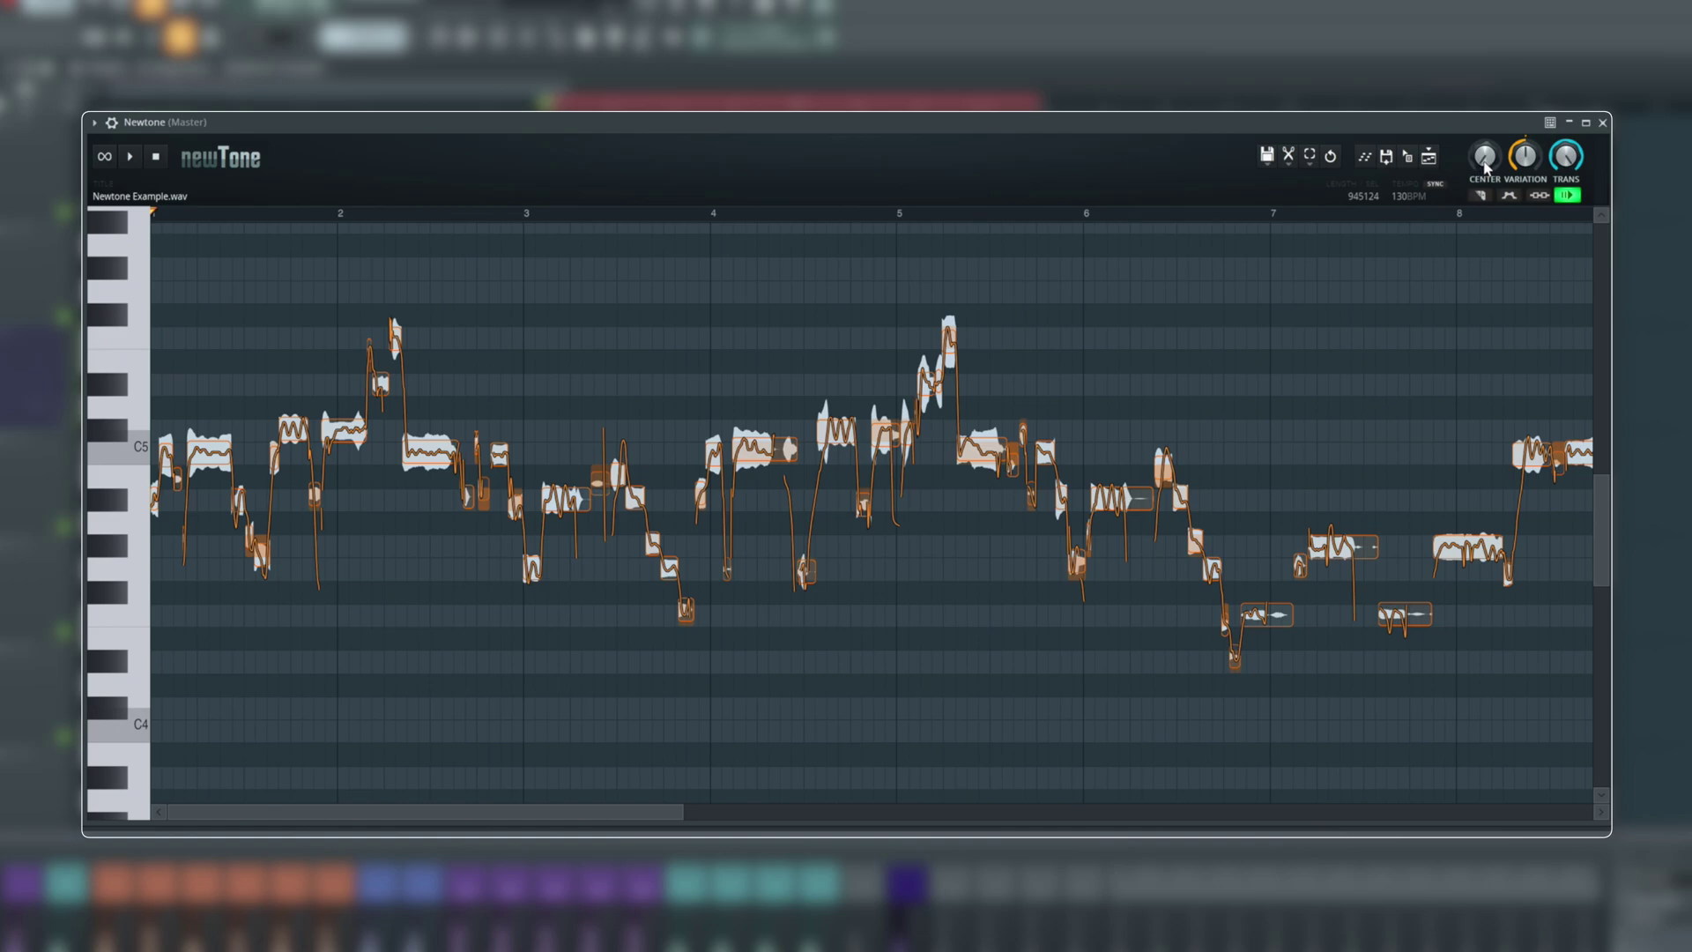
Try the Center correction at maximum for the whole vocal and play it back in Newtone.
drag(1485, 156, 1485, 40)
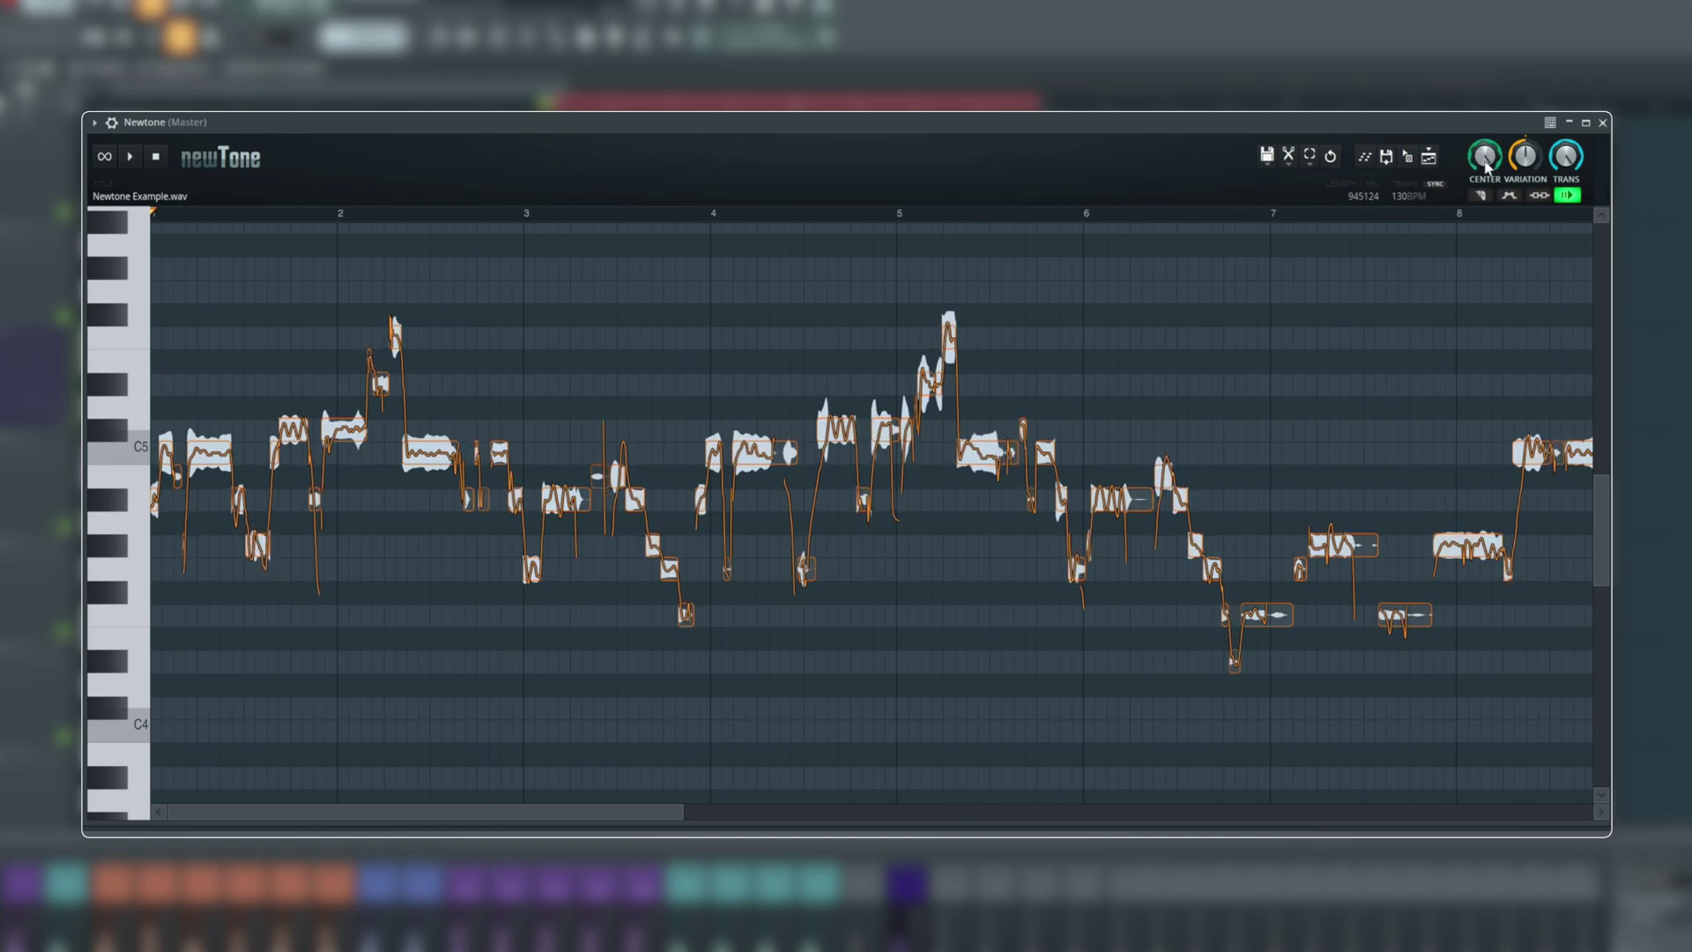
click(236, 122)
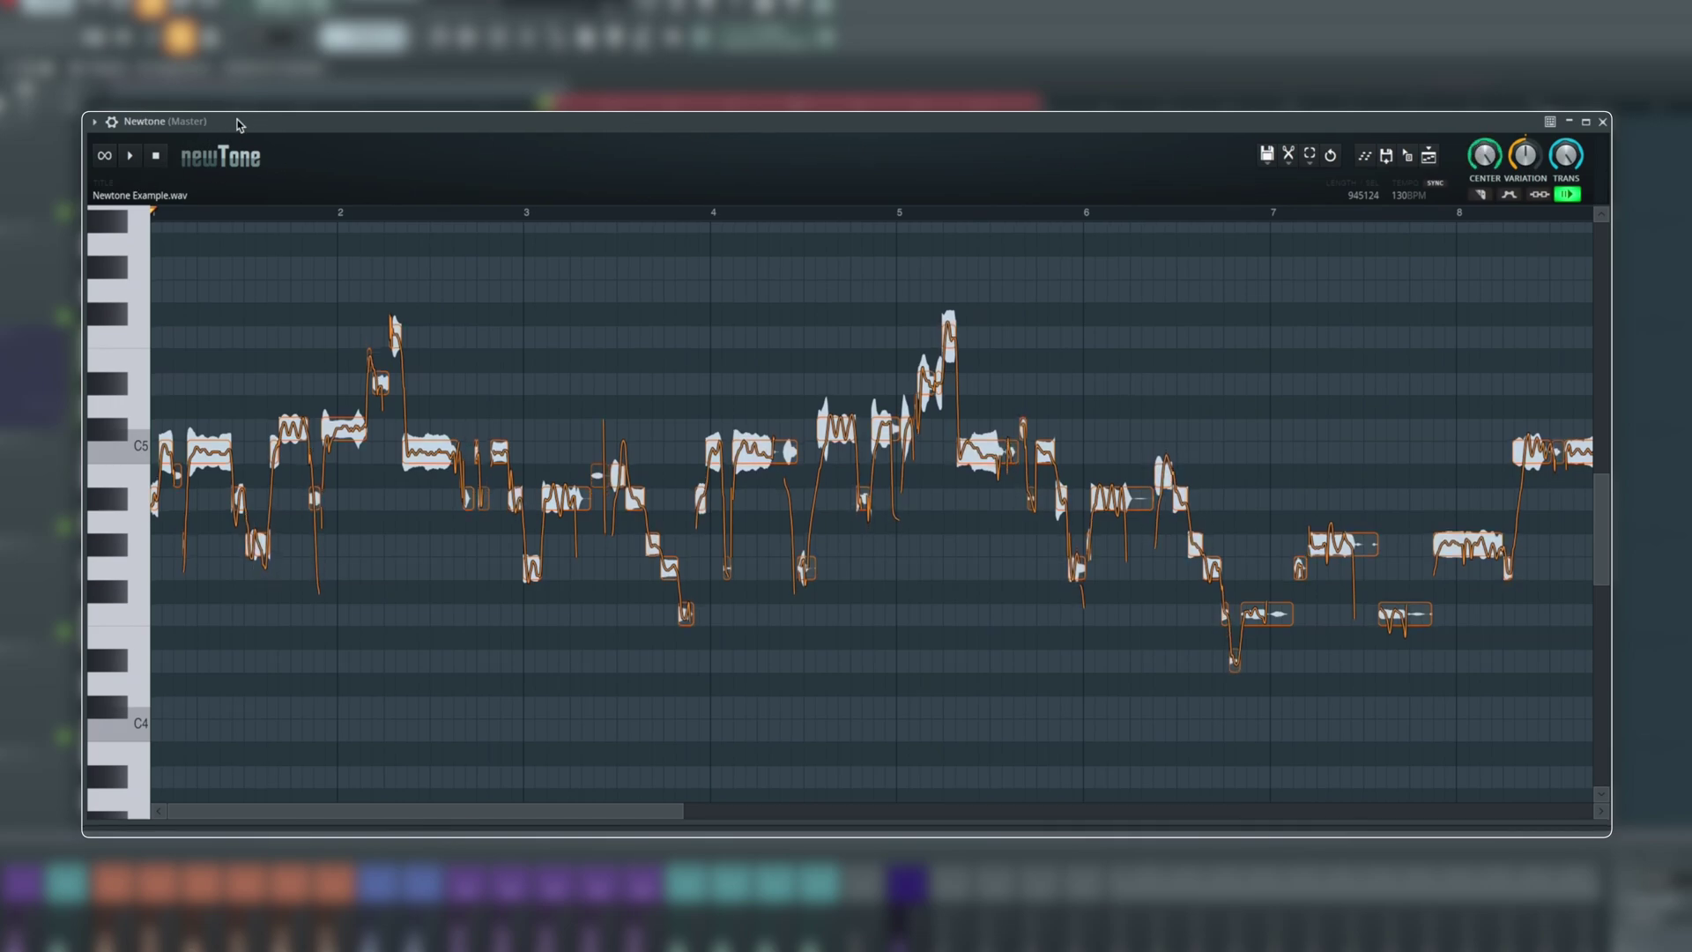
key(space)
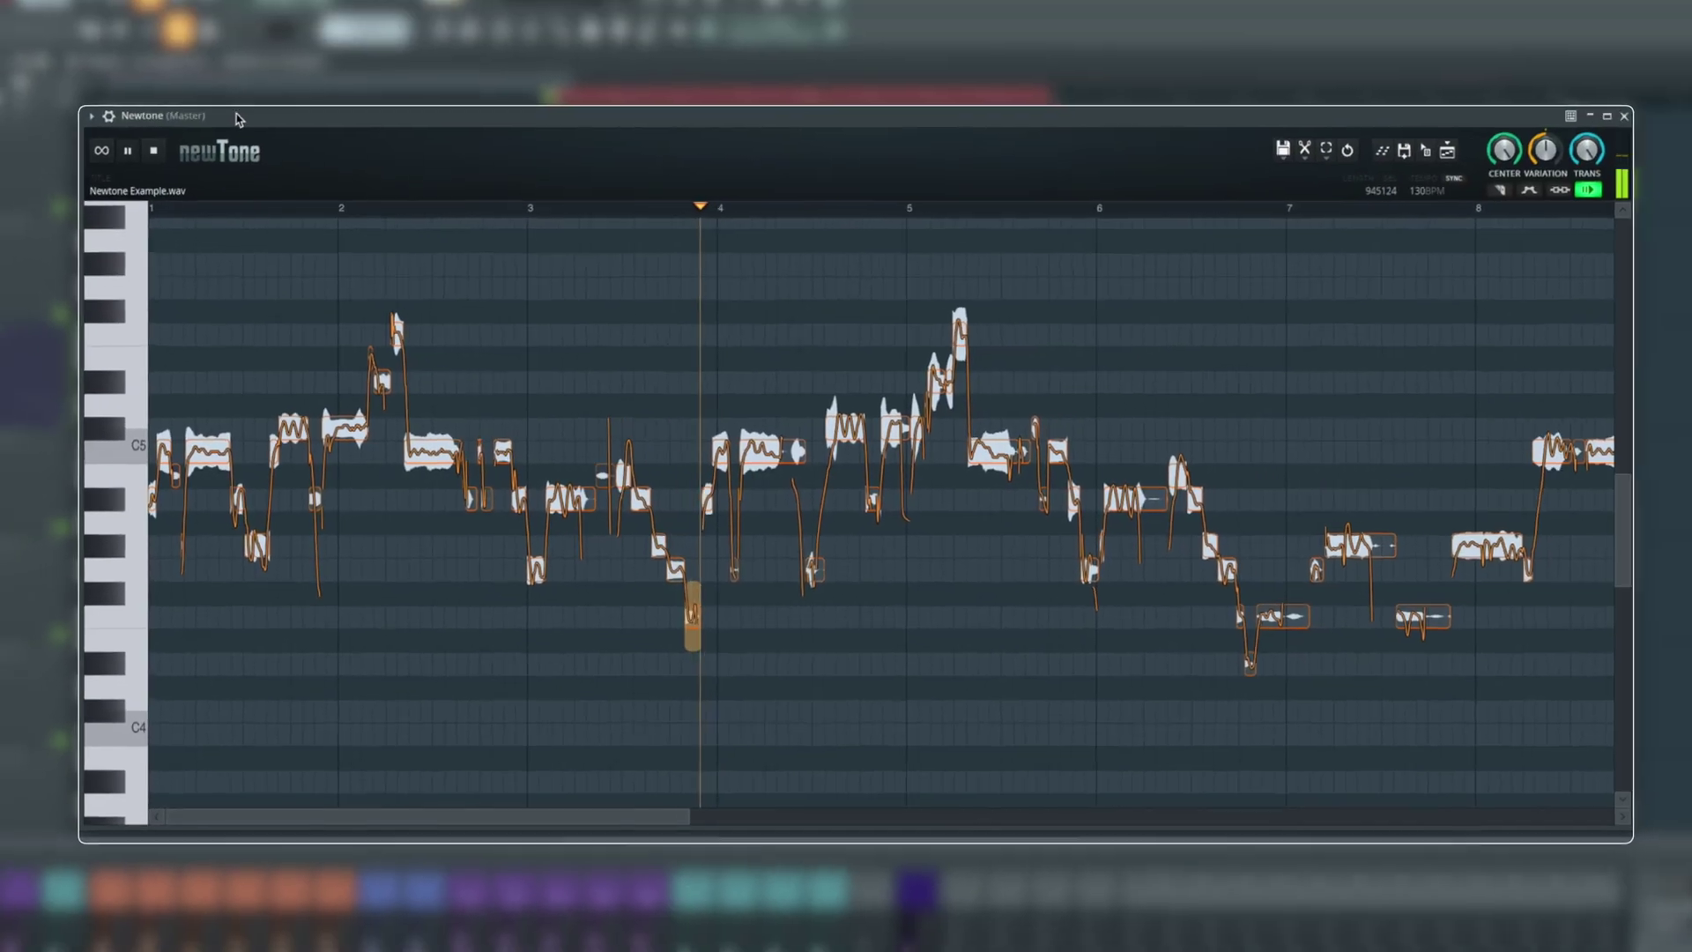
key(space)
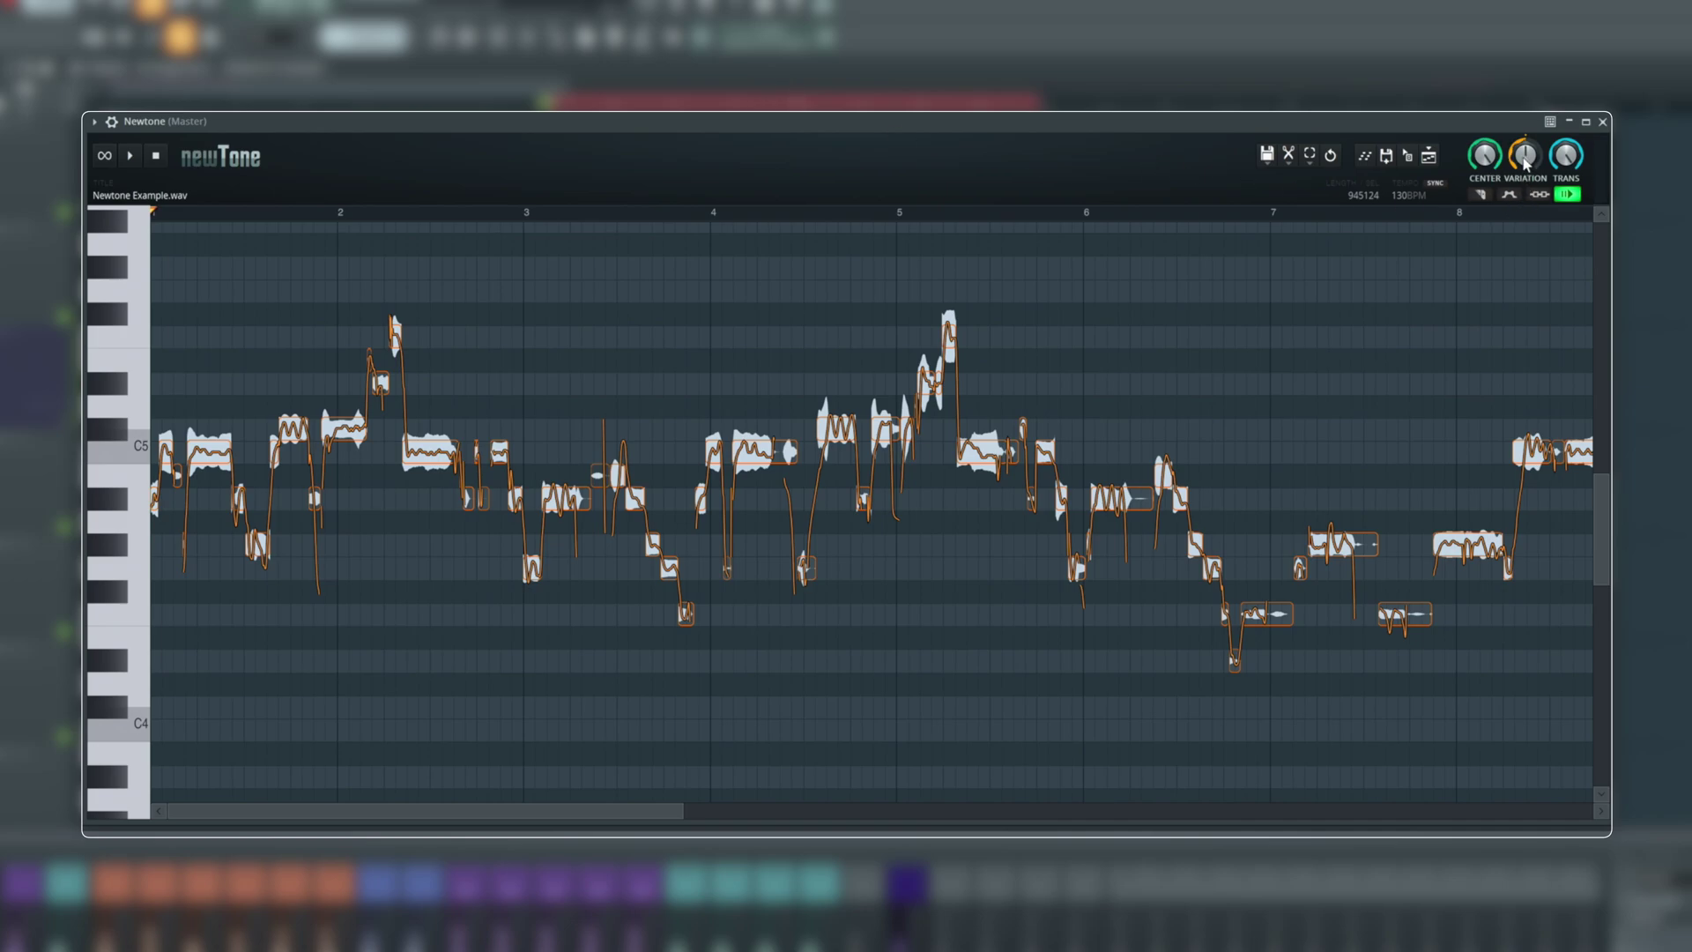
Try Variation at minimum to flatten the pitch movement within the notes, and play the vocal.
mouse_move(1526, 155)
mouse_down()
mouse_move(1526, 187)
mouse_move(1526, 134)
mouse_move(1525, 170)
mouse_up()
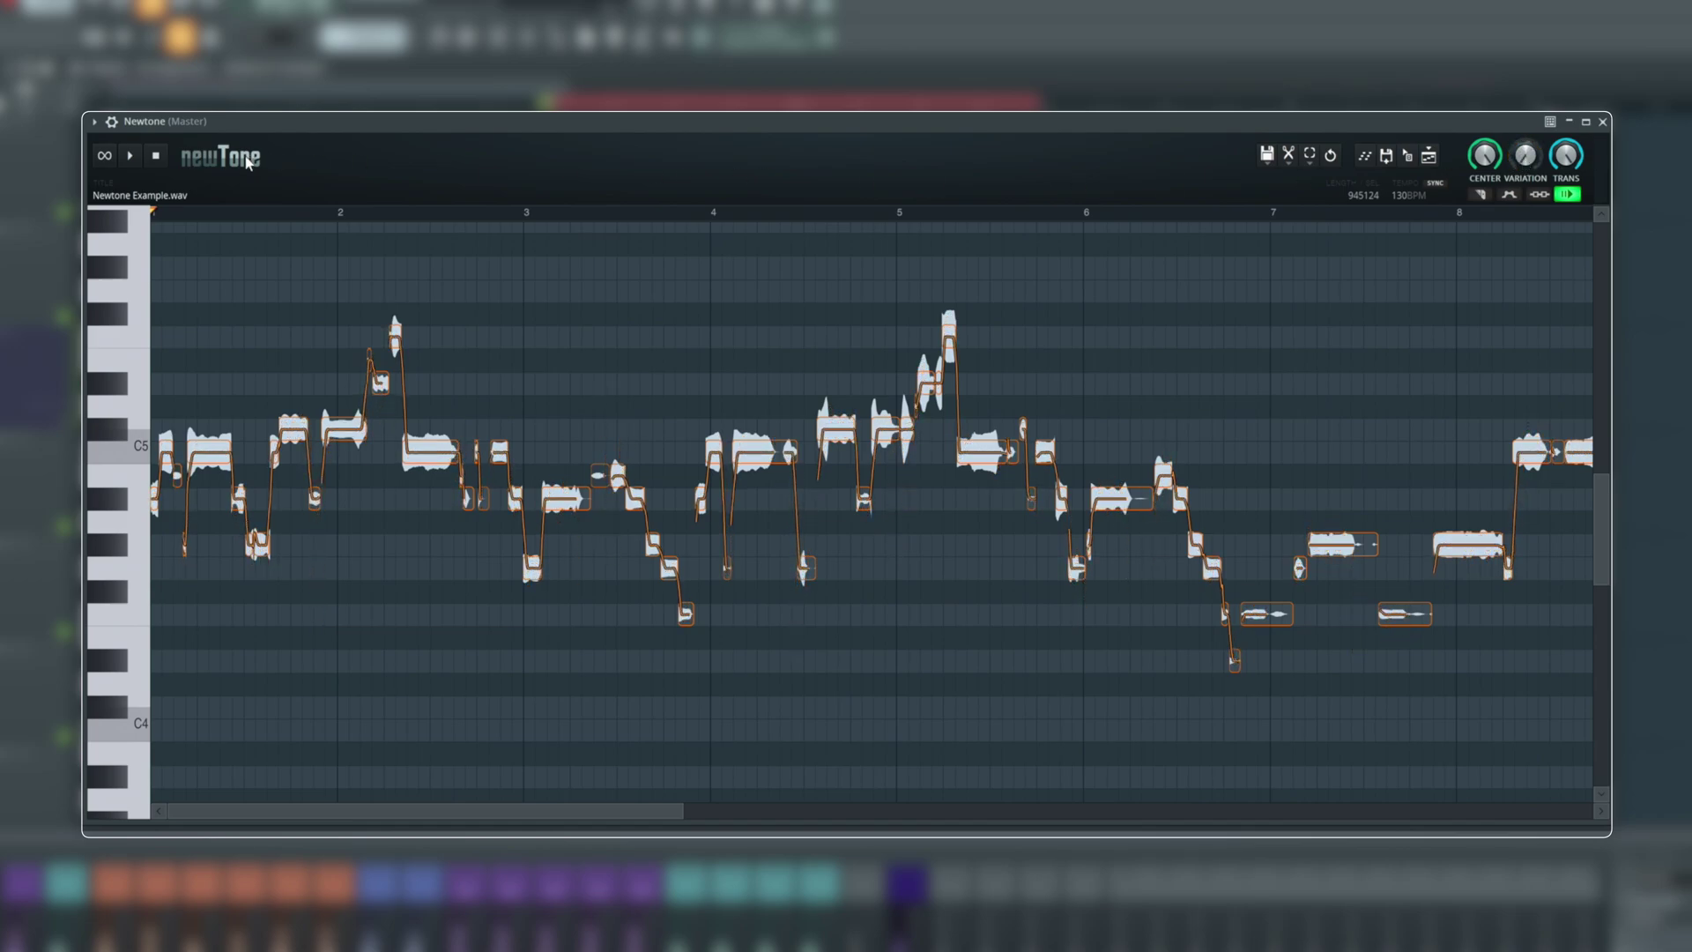
click(132, 159)
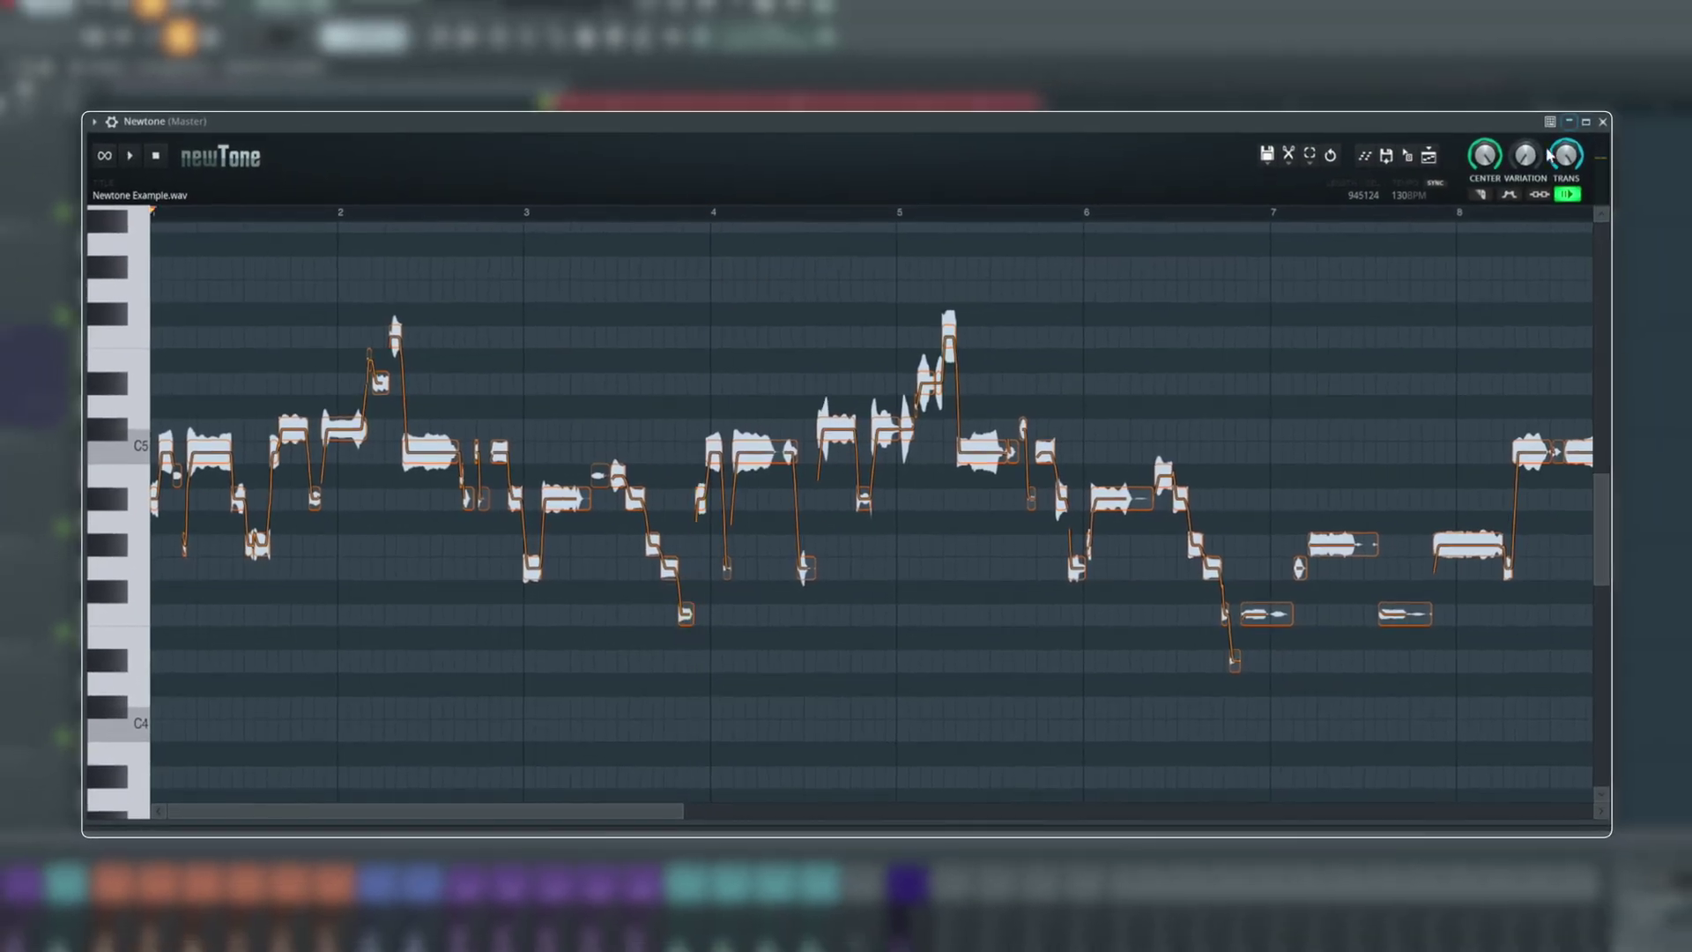
Return Variation to its middle setting and Center to minimum for the whole vocal.
drag(1528, 160, 1529, 71)
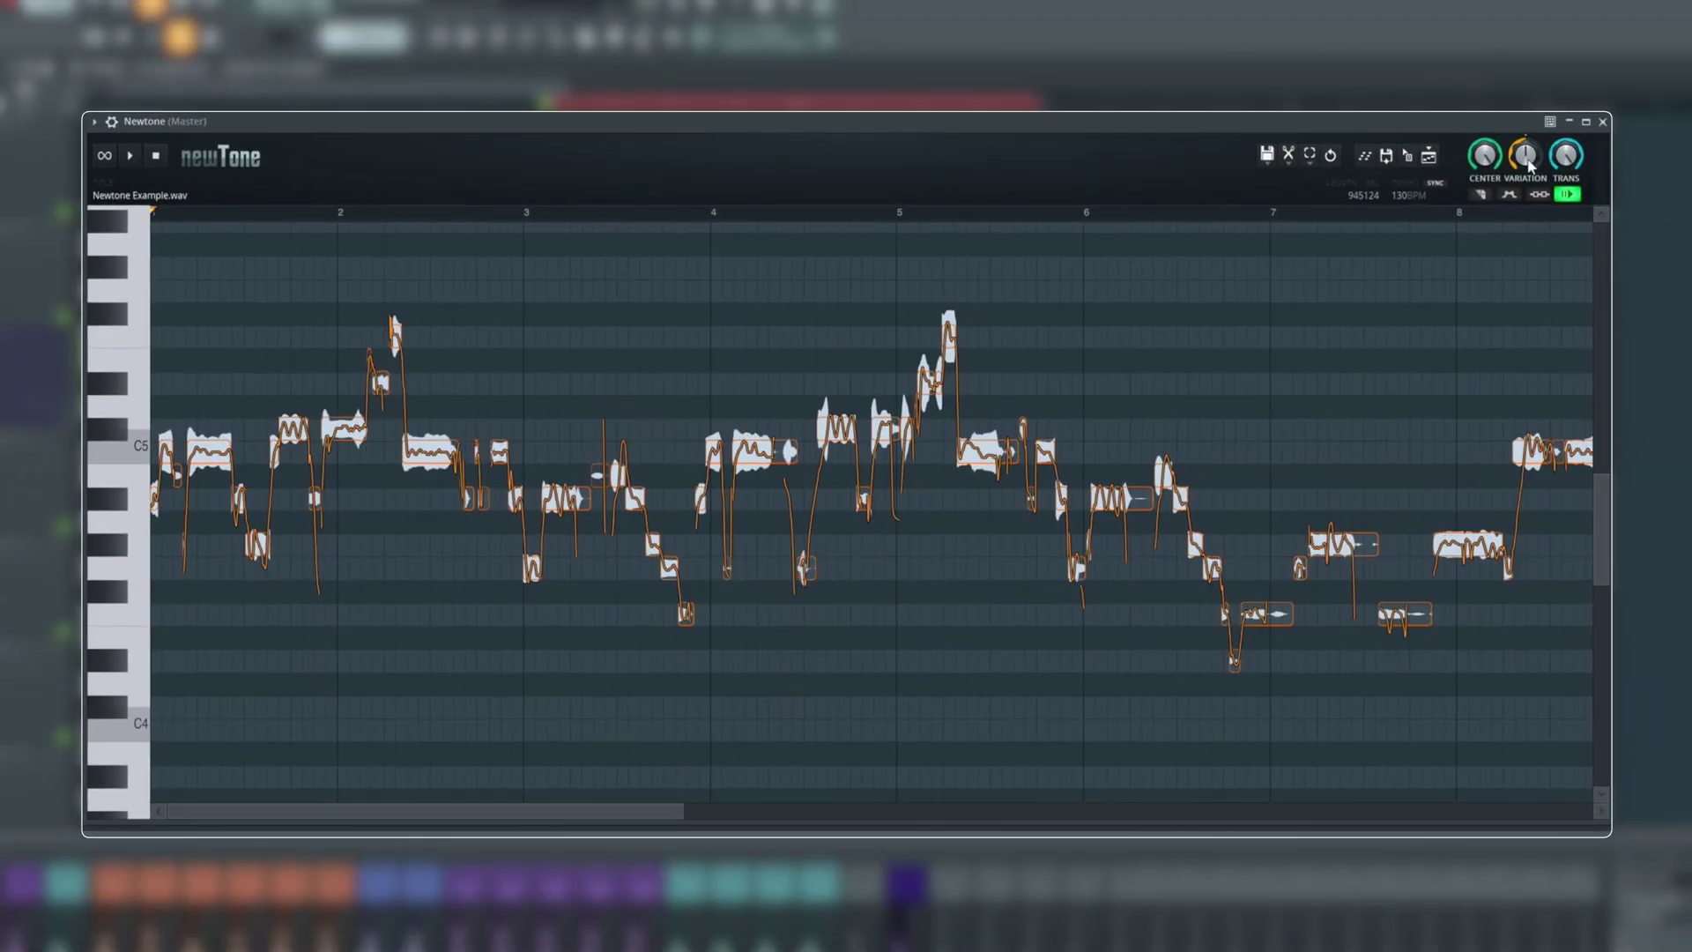
drag(1486, 164, 1486, 273)
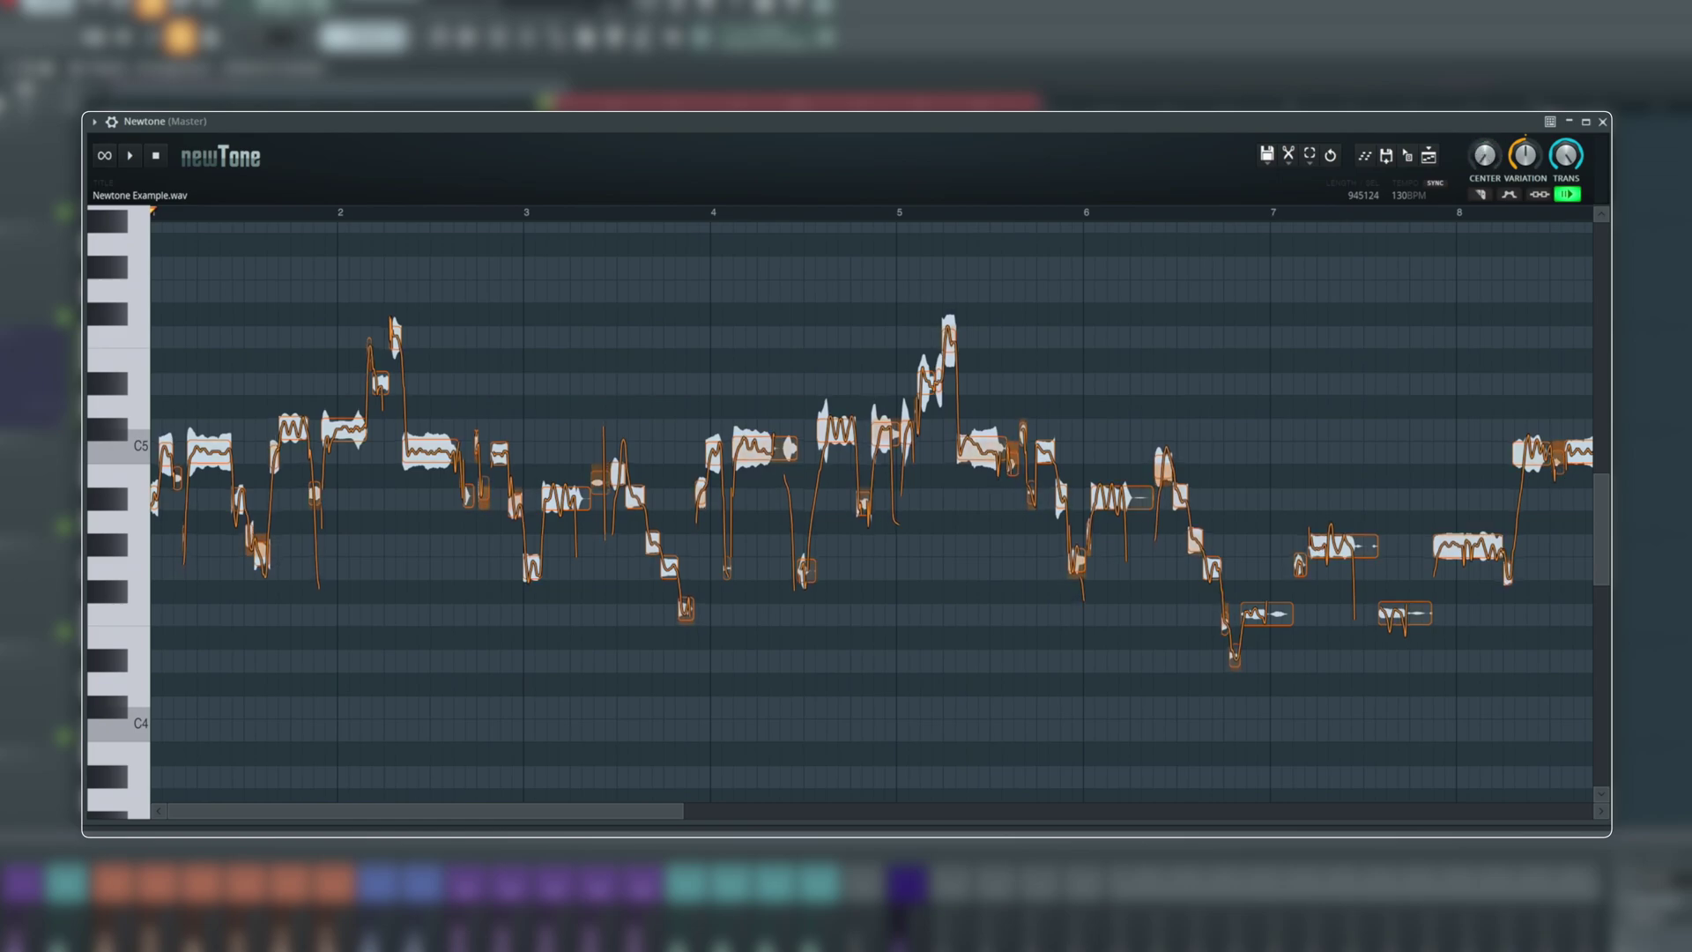
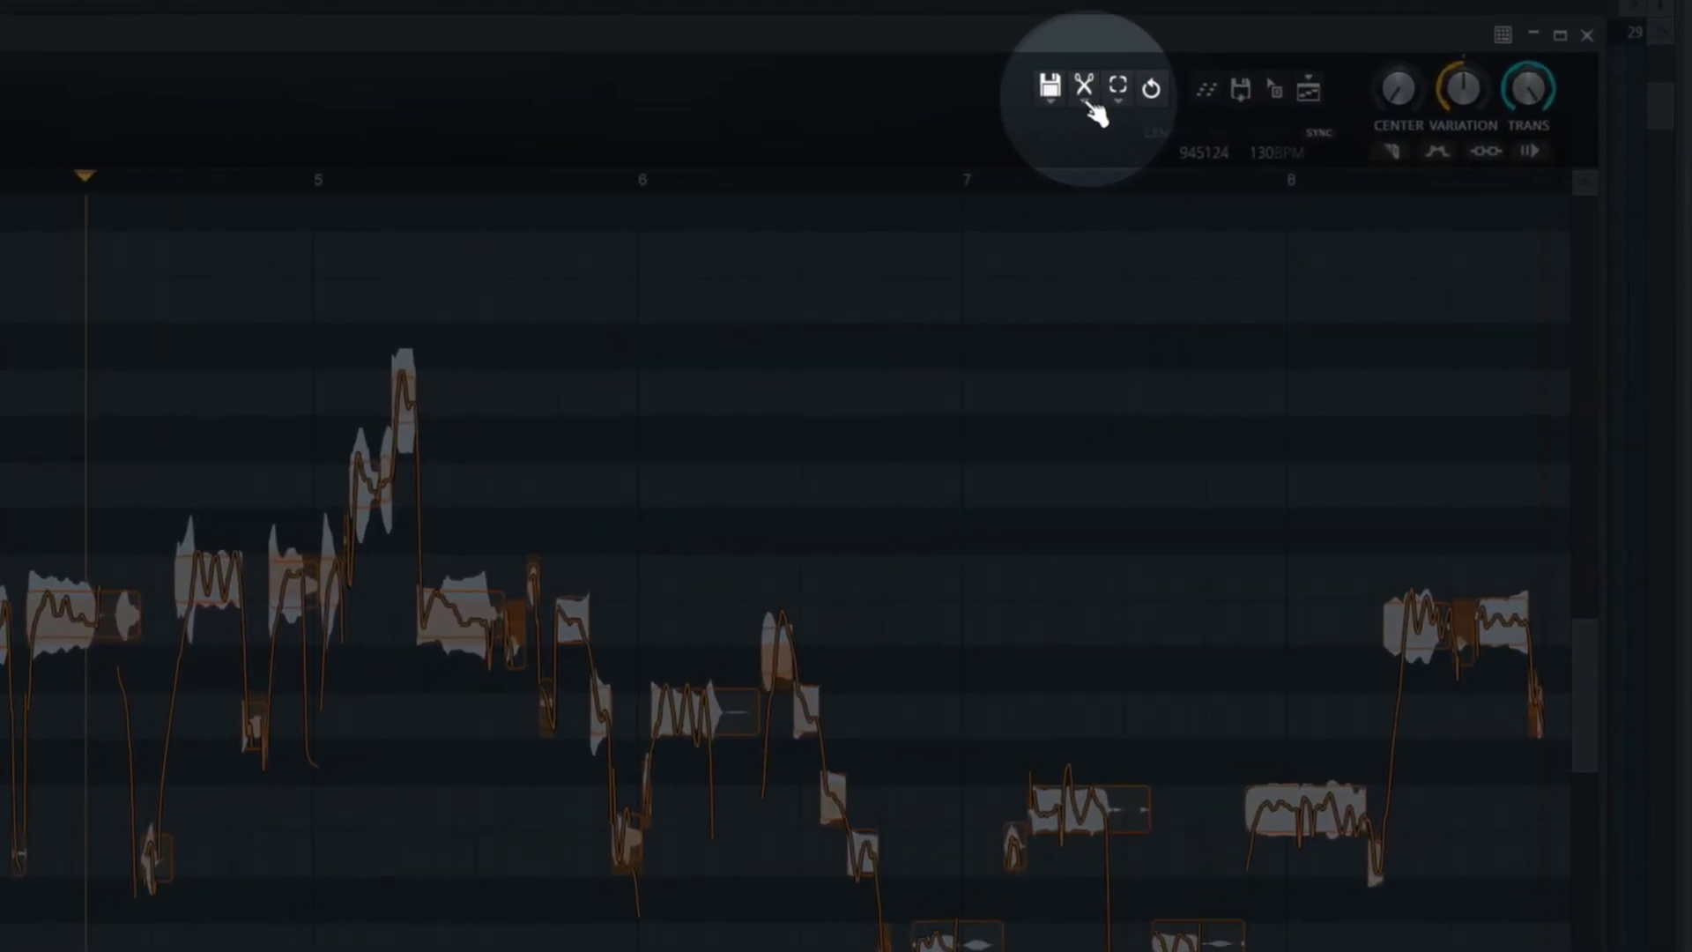
Set Newtone's scale to F minor and turn on Snap to scale for the vocal's notes.
click(1372, 142)
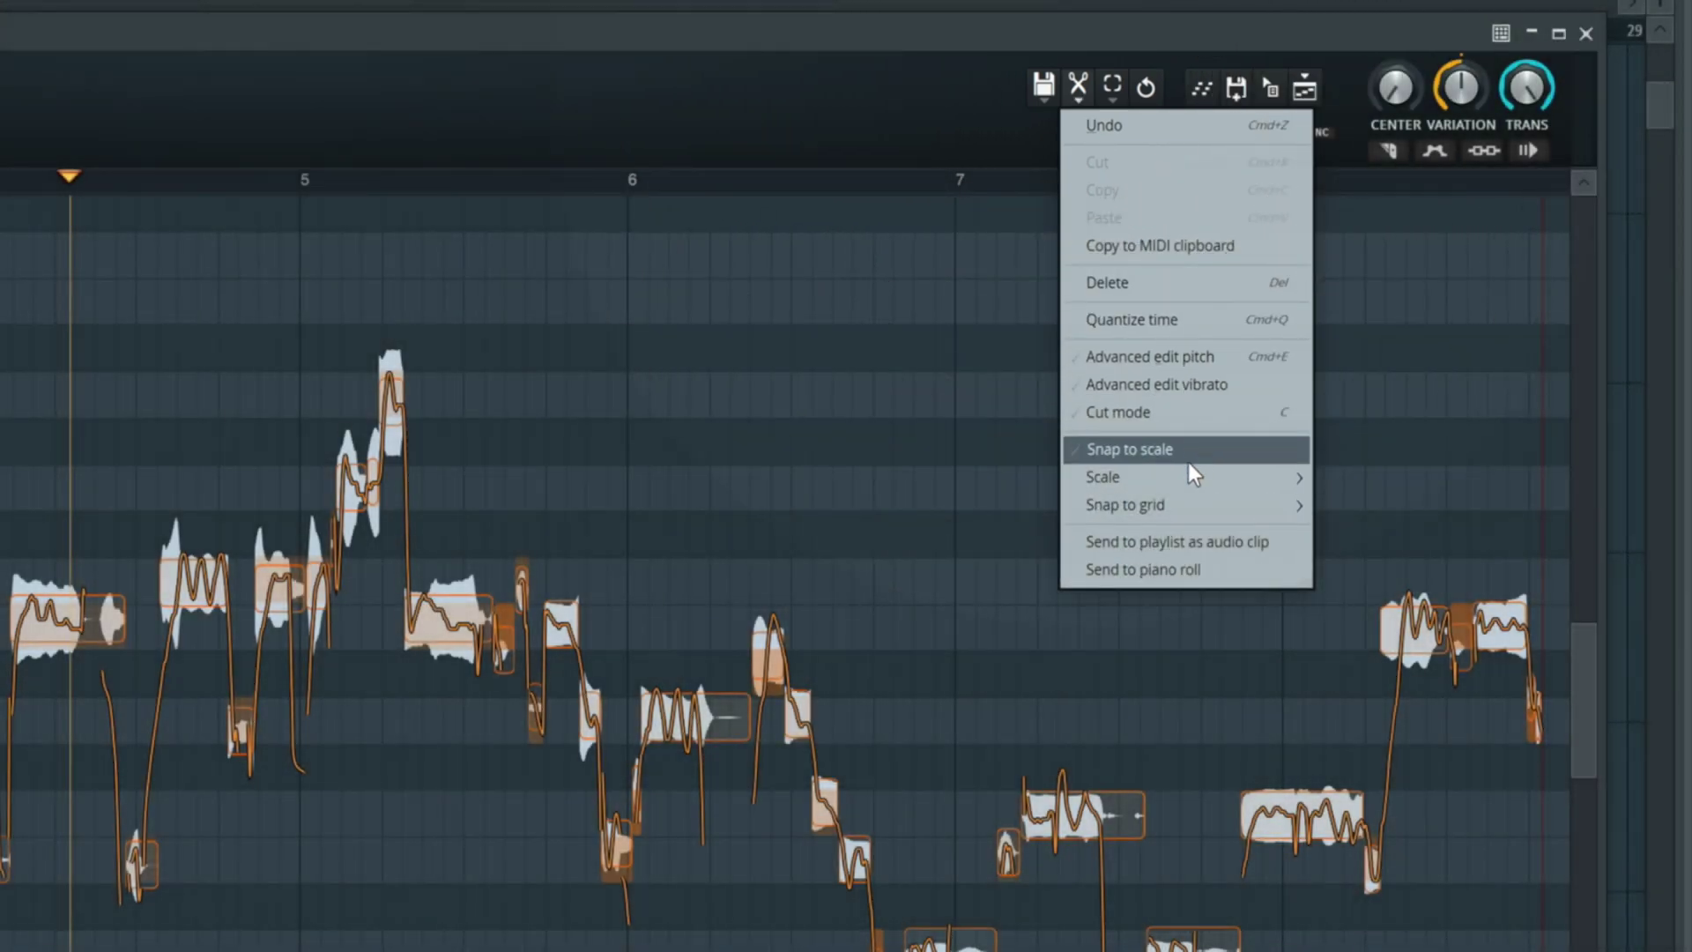
mouse_move(1188, 485)
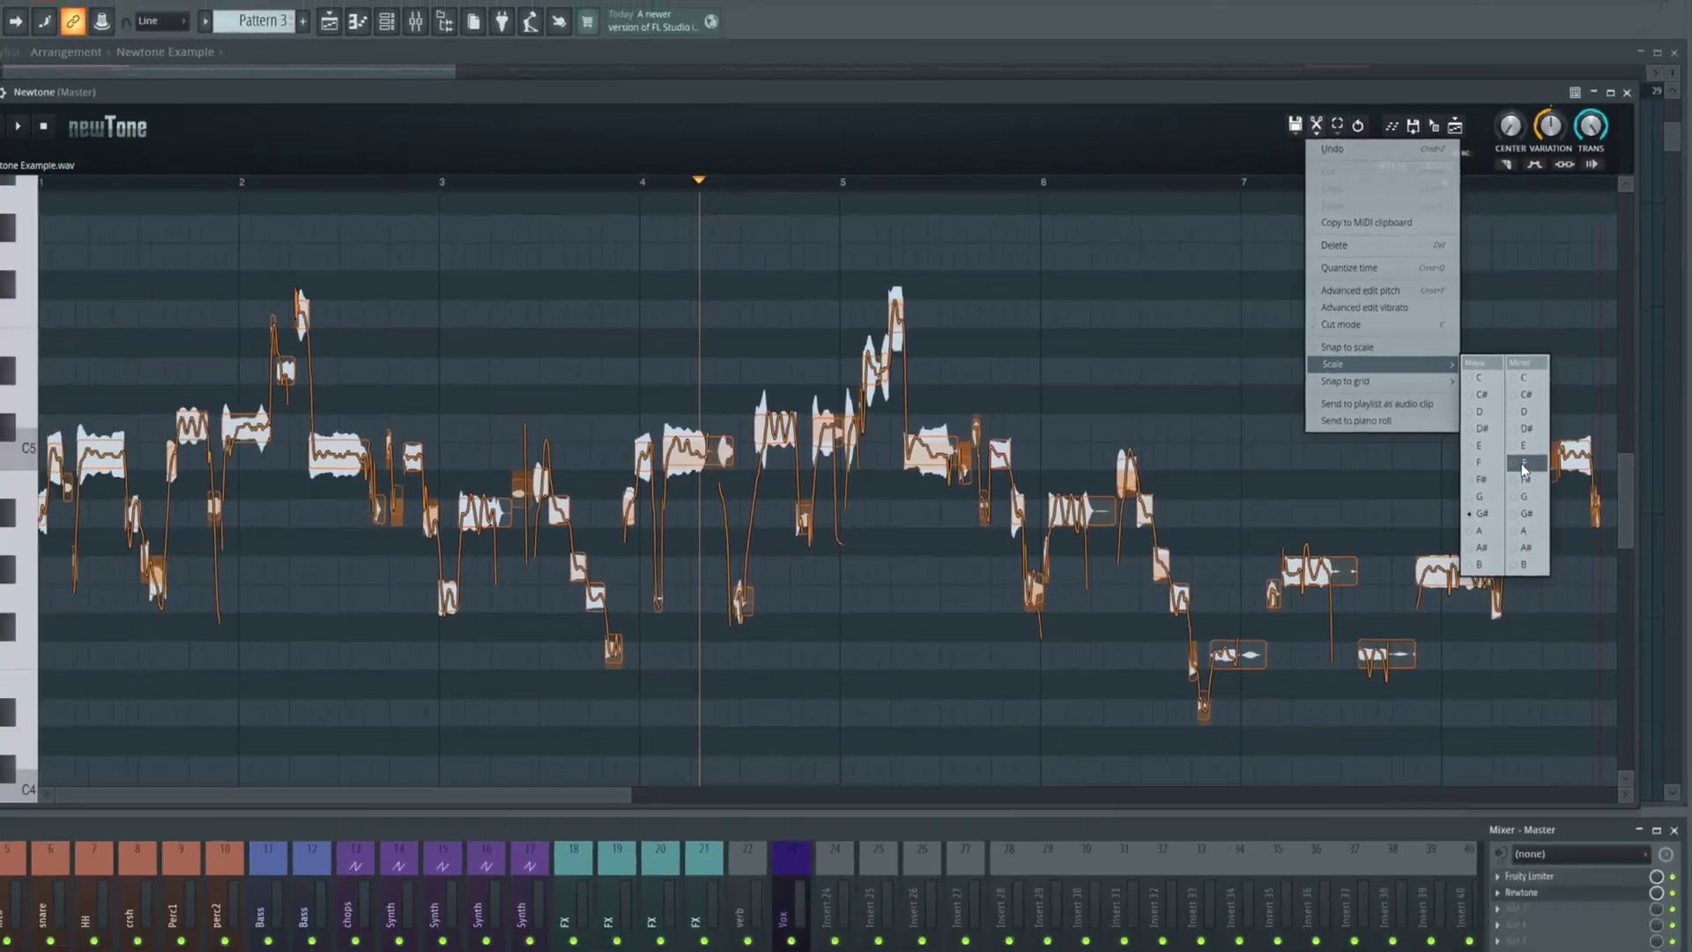
click(1414, 640)
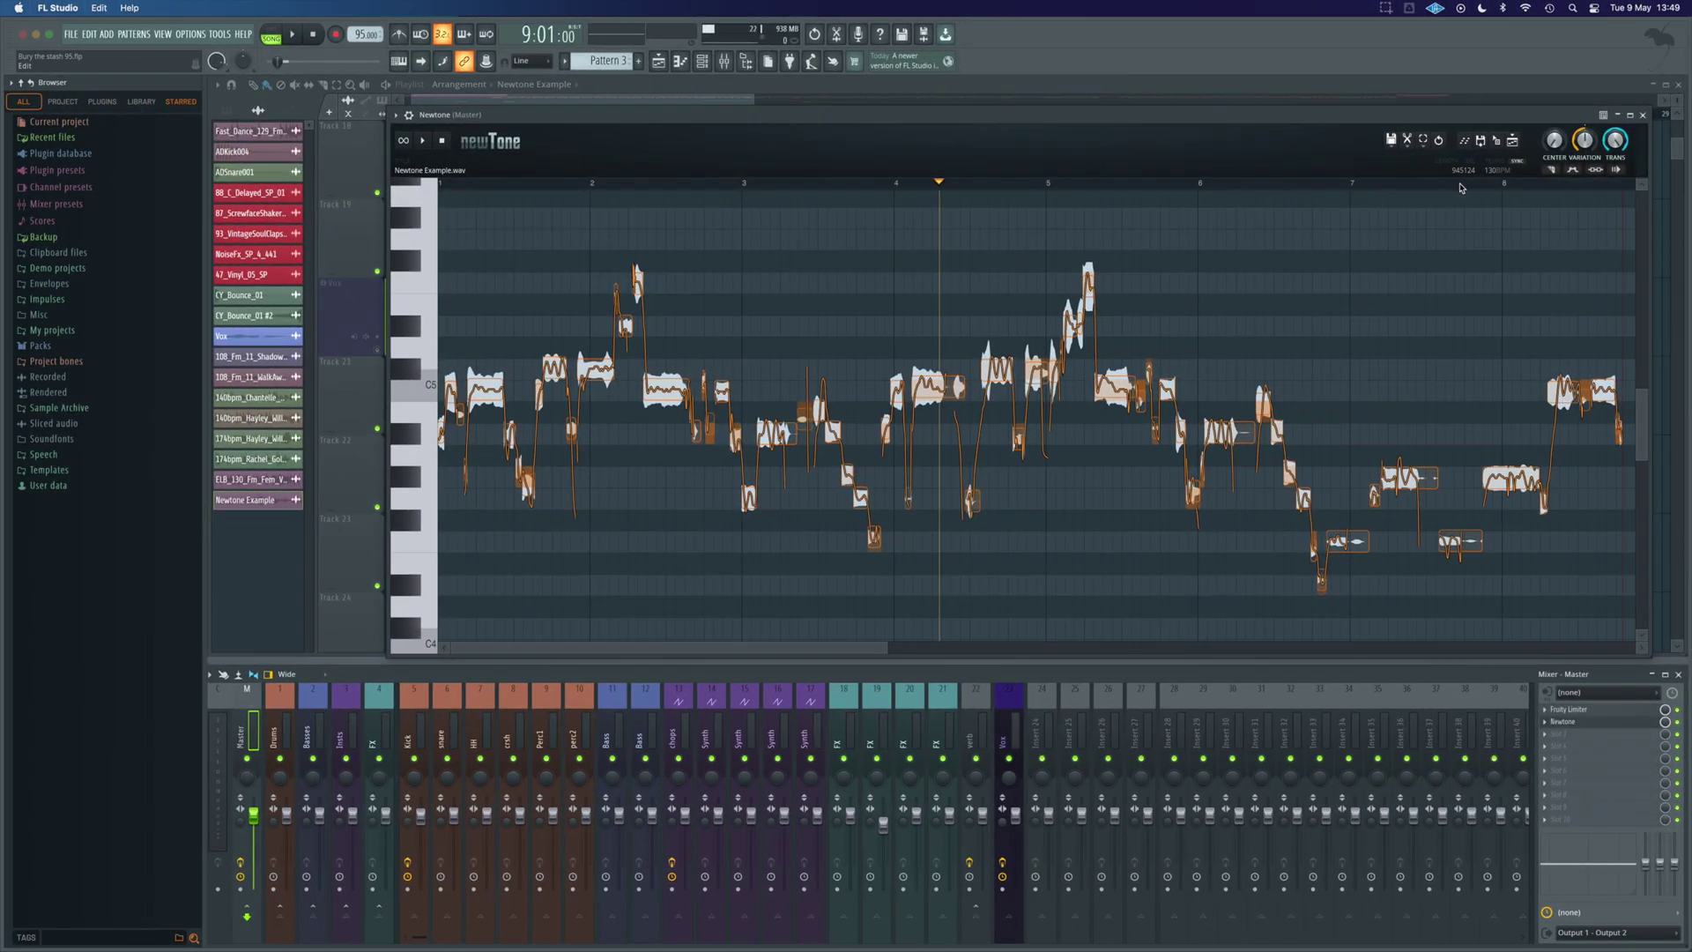
click(1409, 143)
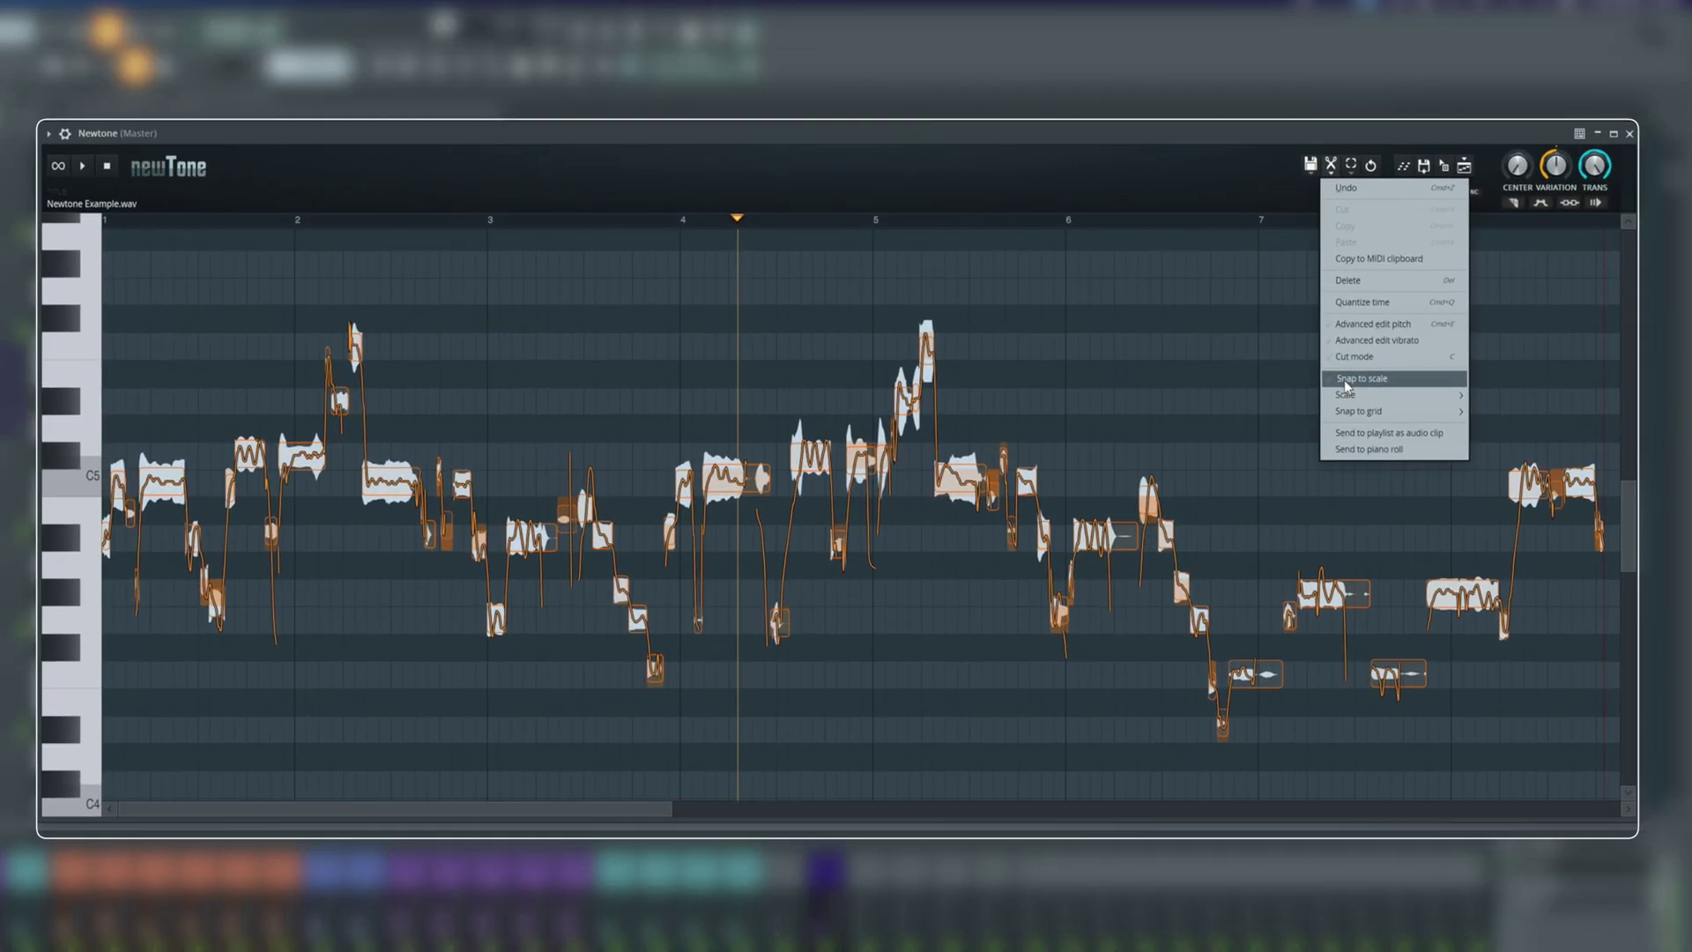
click(1345, 379)
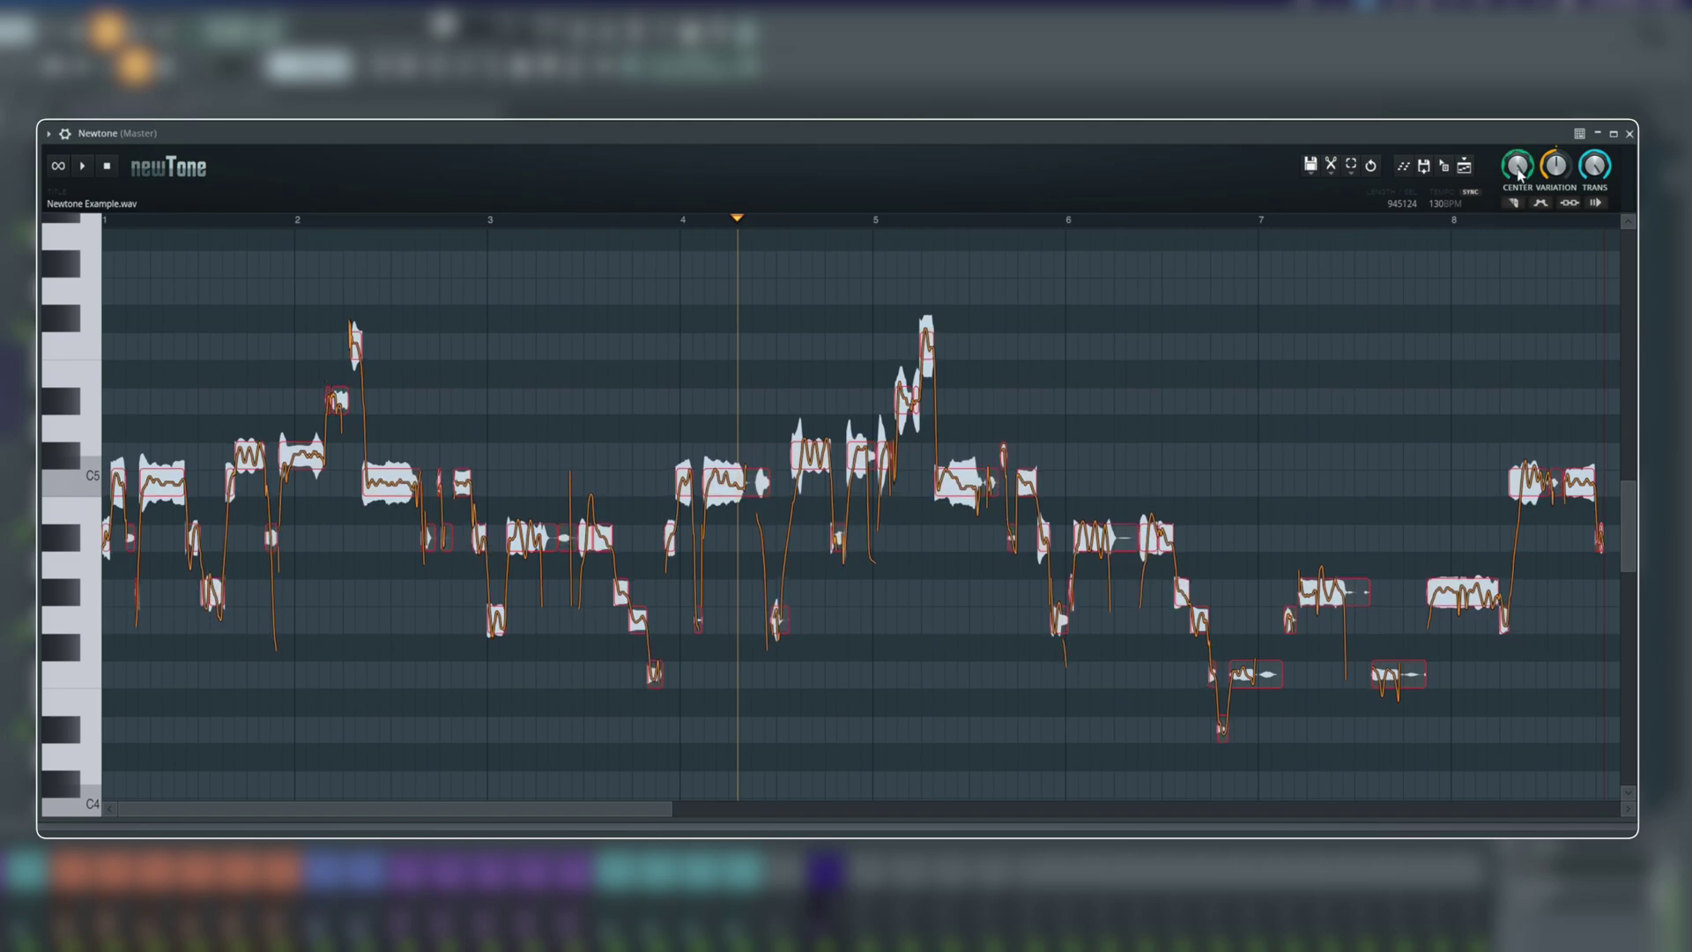
Try maximum Center correction on the whole scale-snapped vocal and play it from the start.
drag(736, 220, 59, 226)
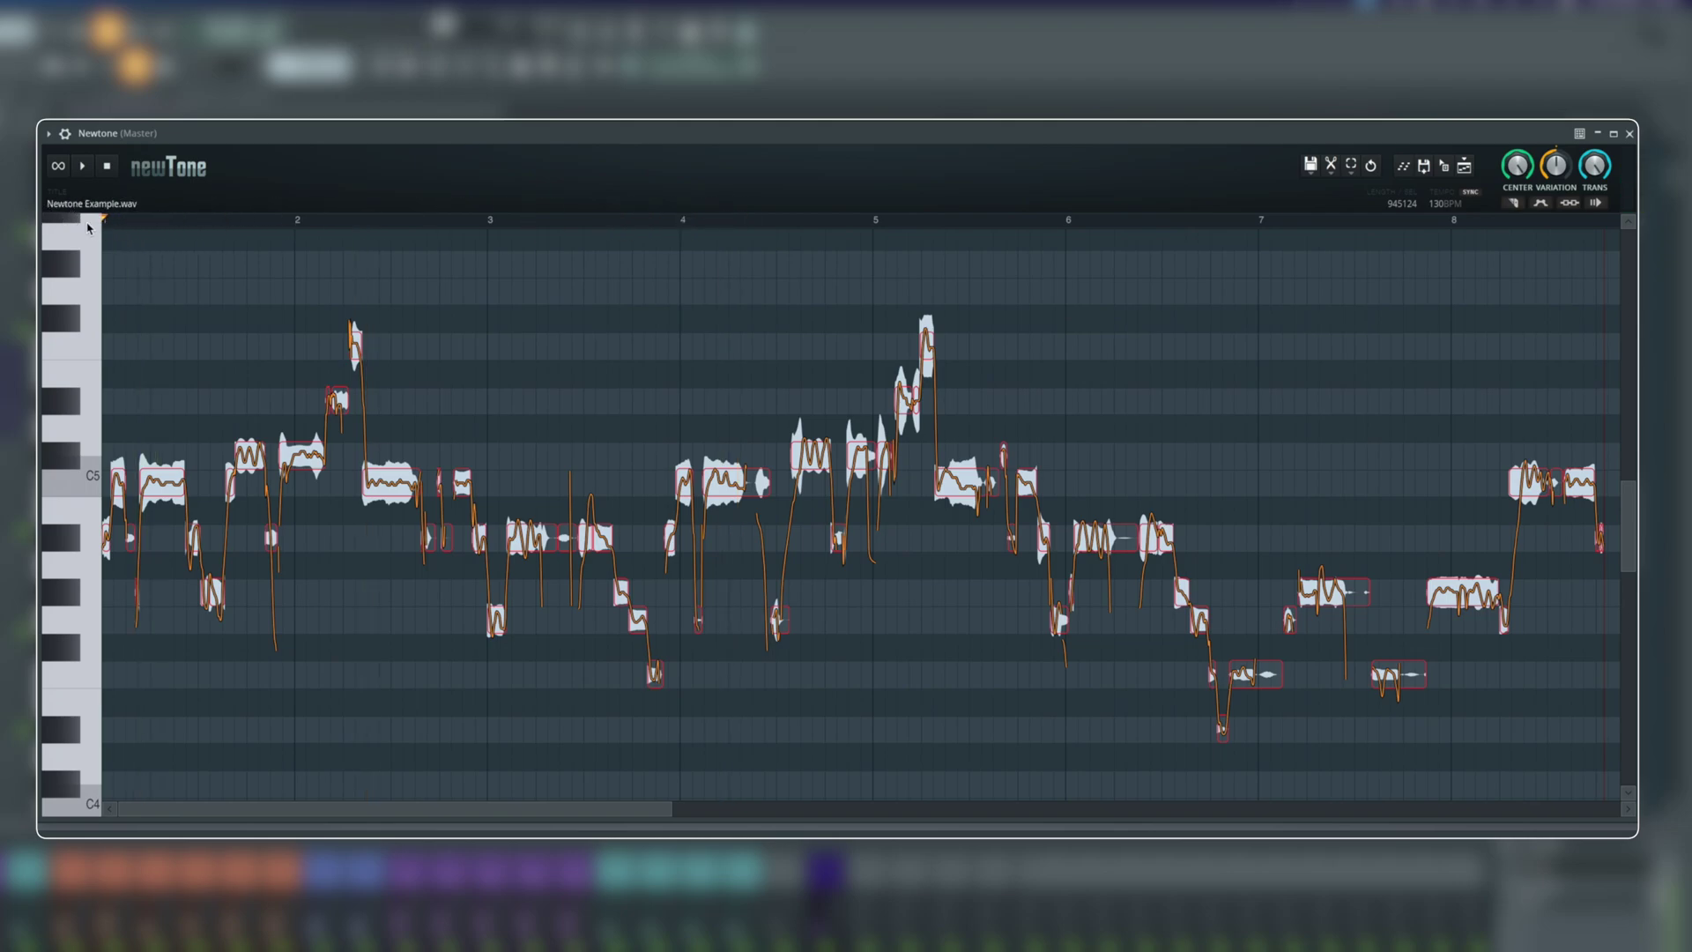
key(space)
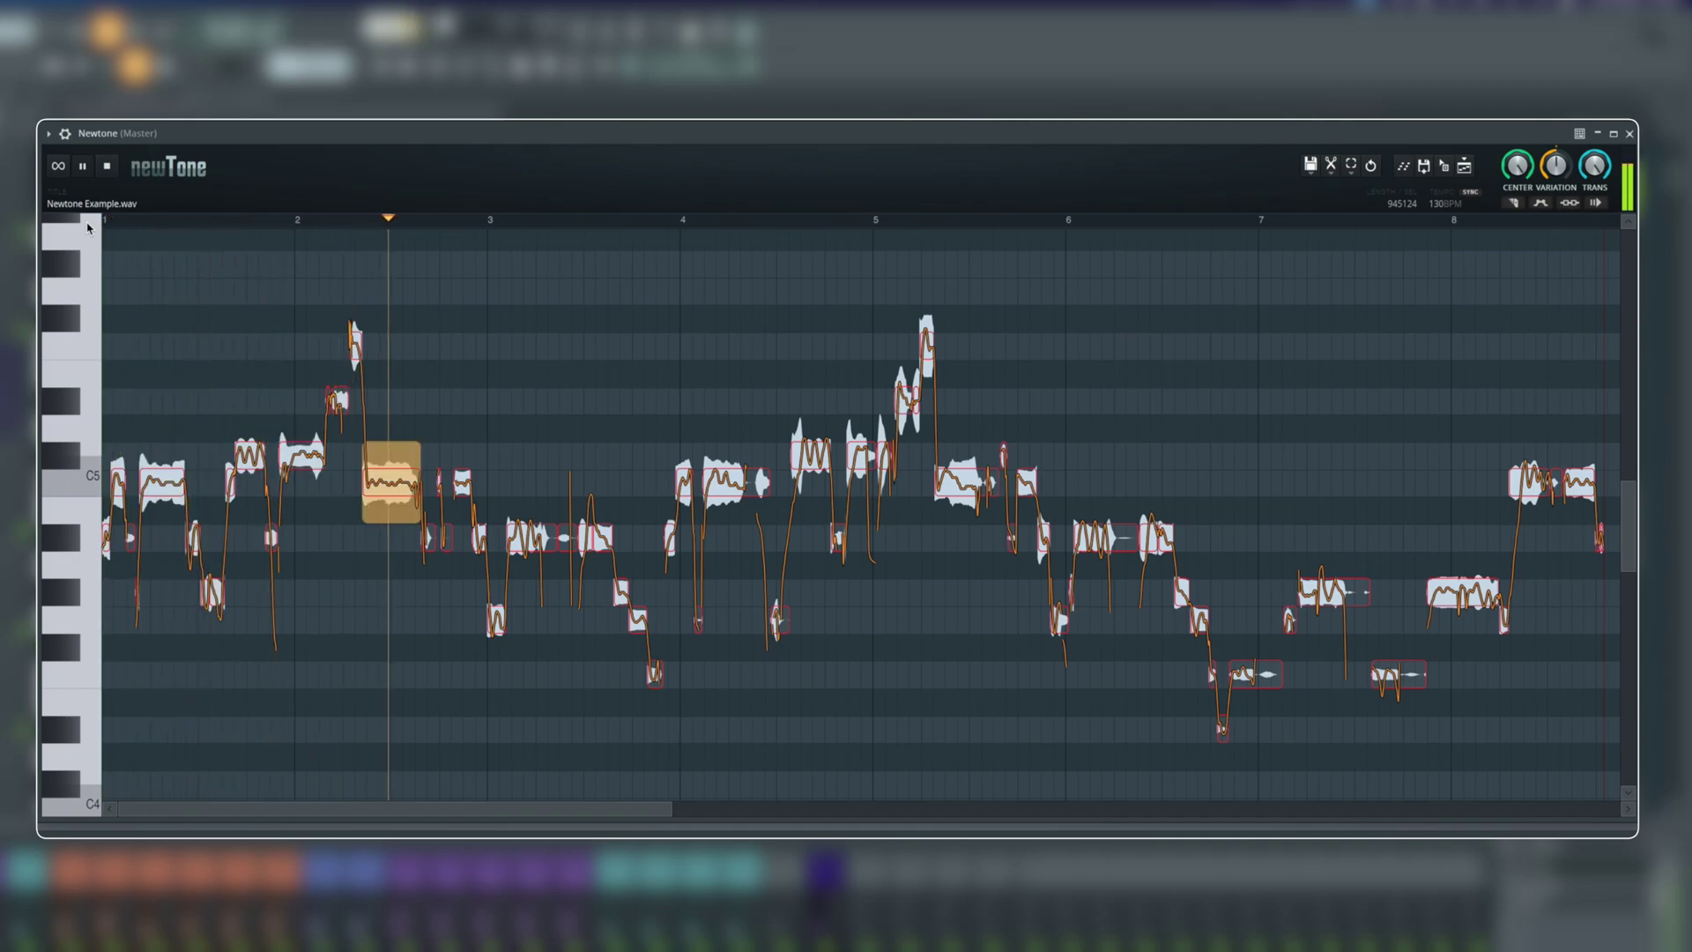
key(space)
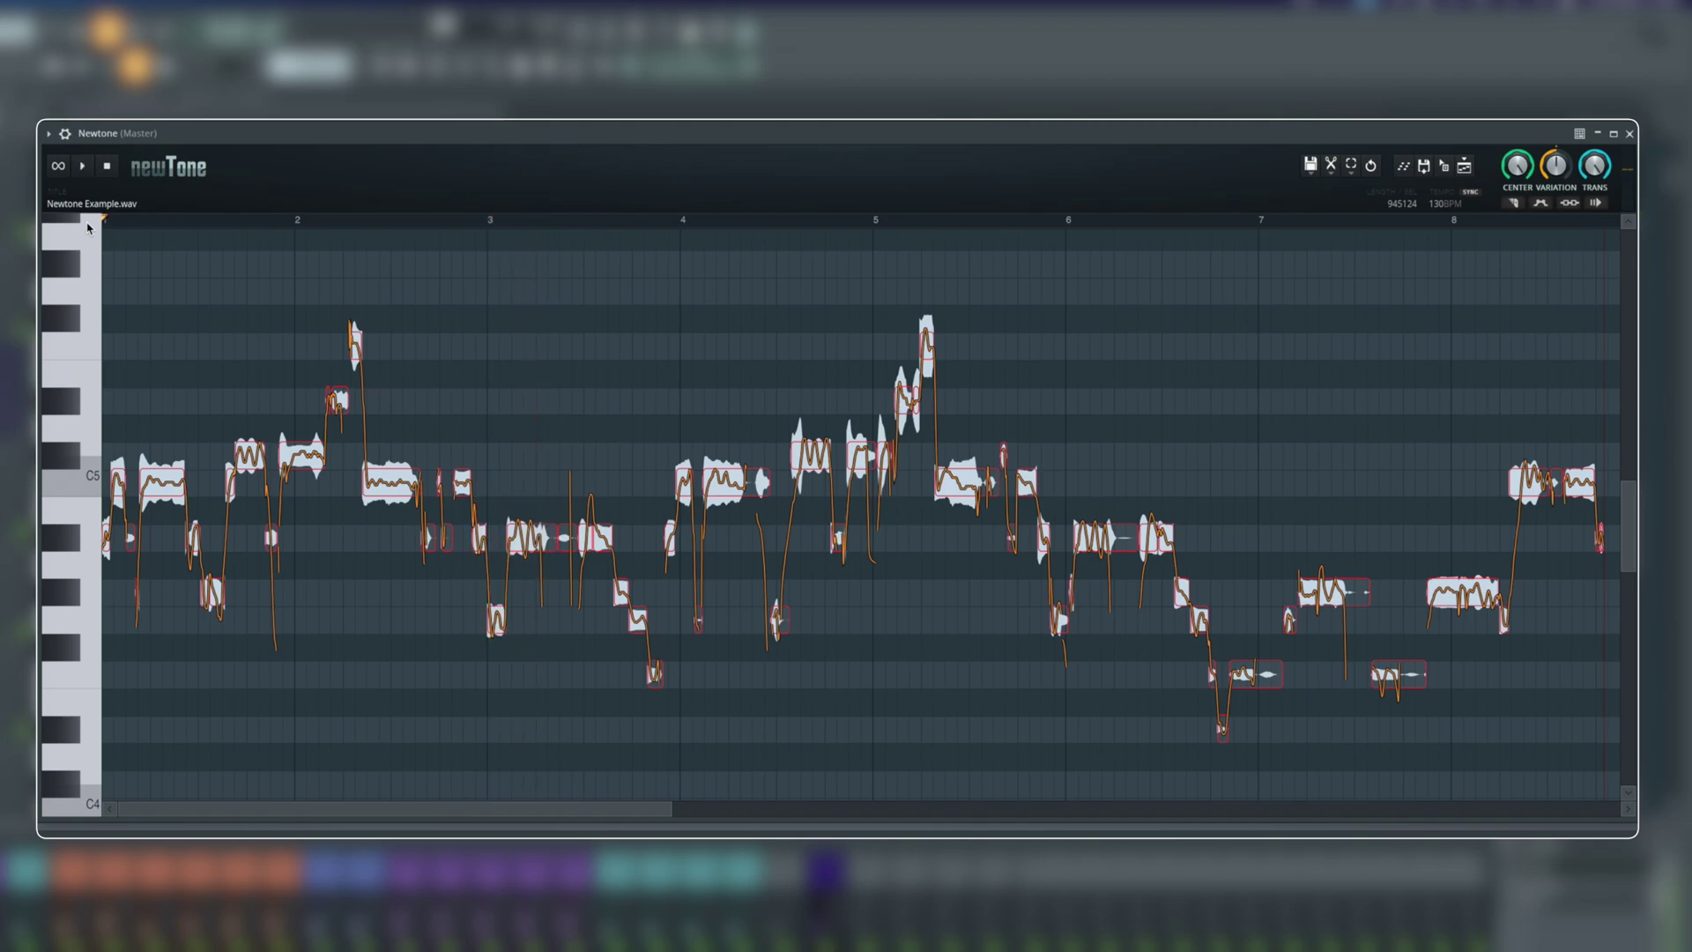
Undo the scale snapping for comparison, return Center to minimum and play the vocal.
key(ctrl+z)
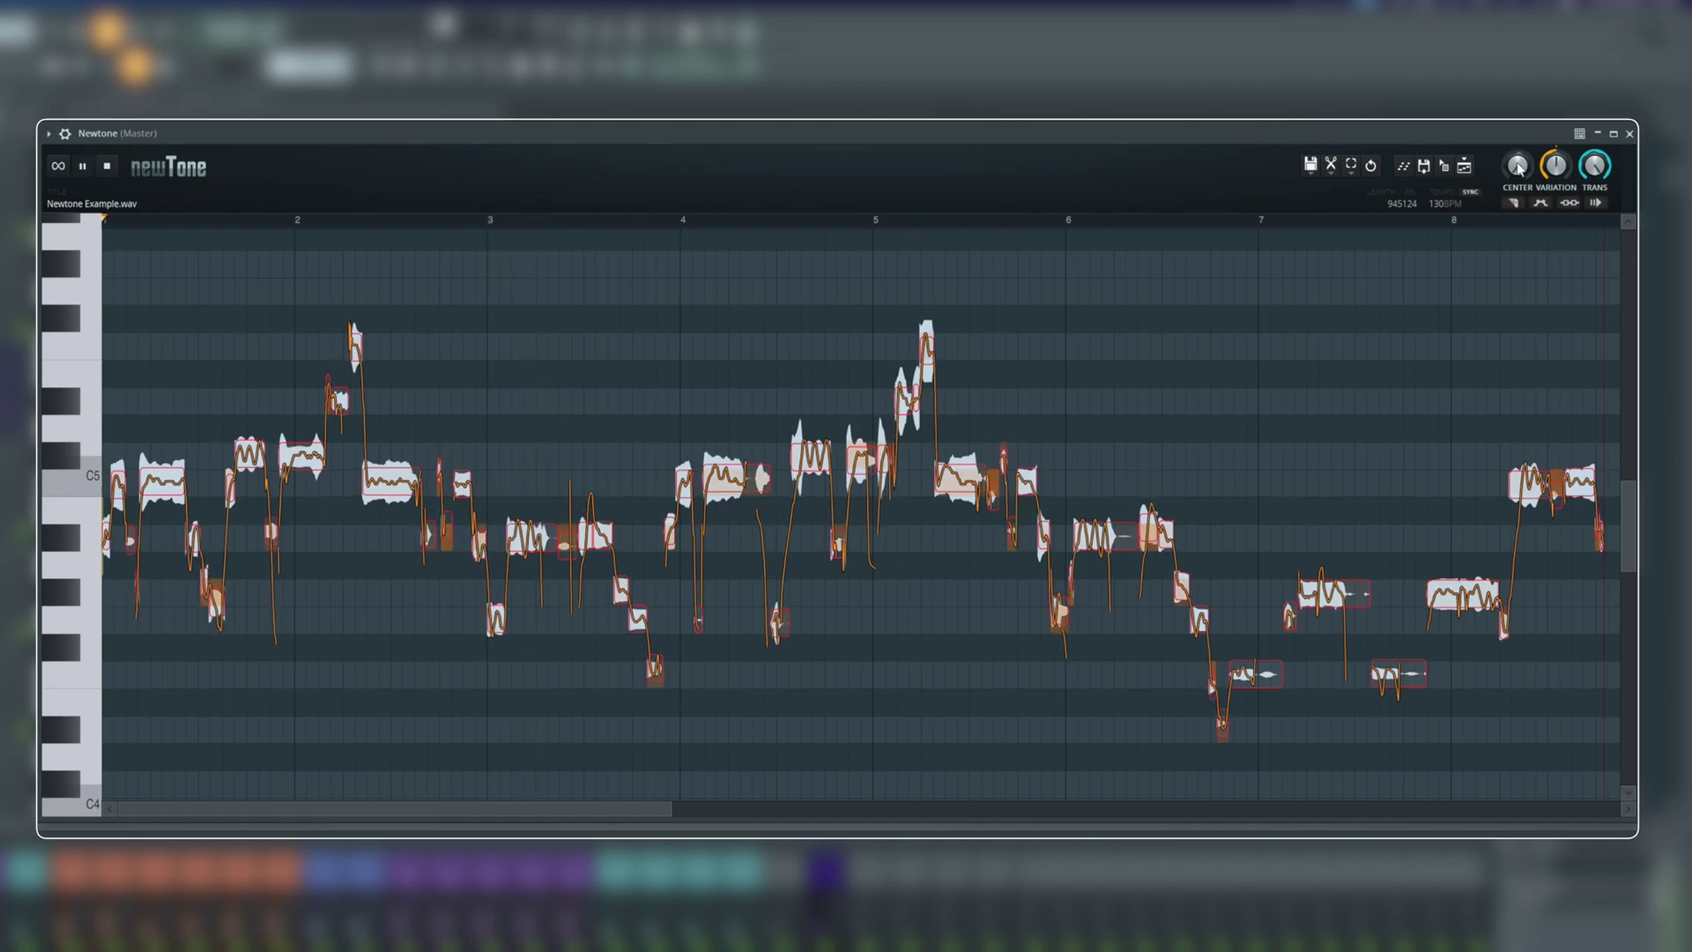
key(space)
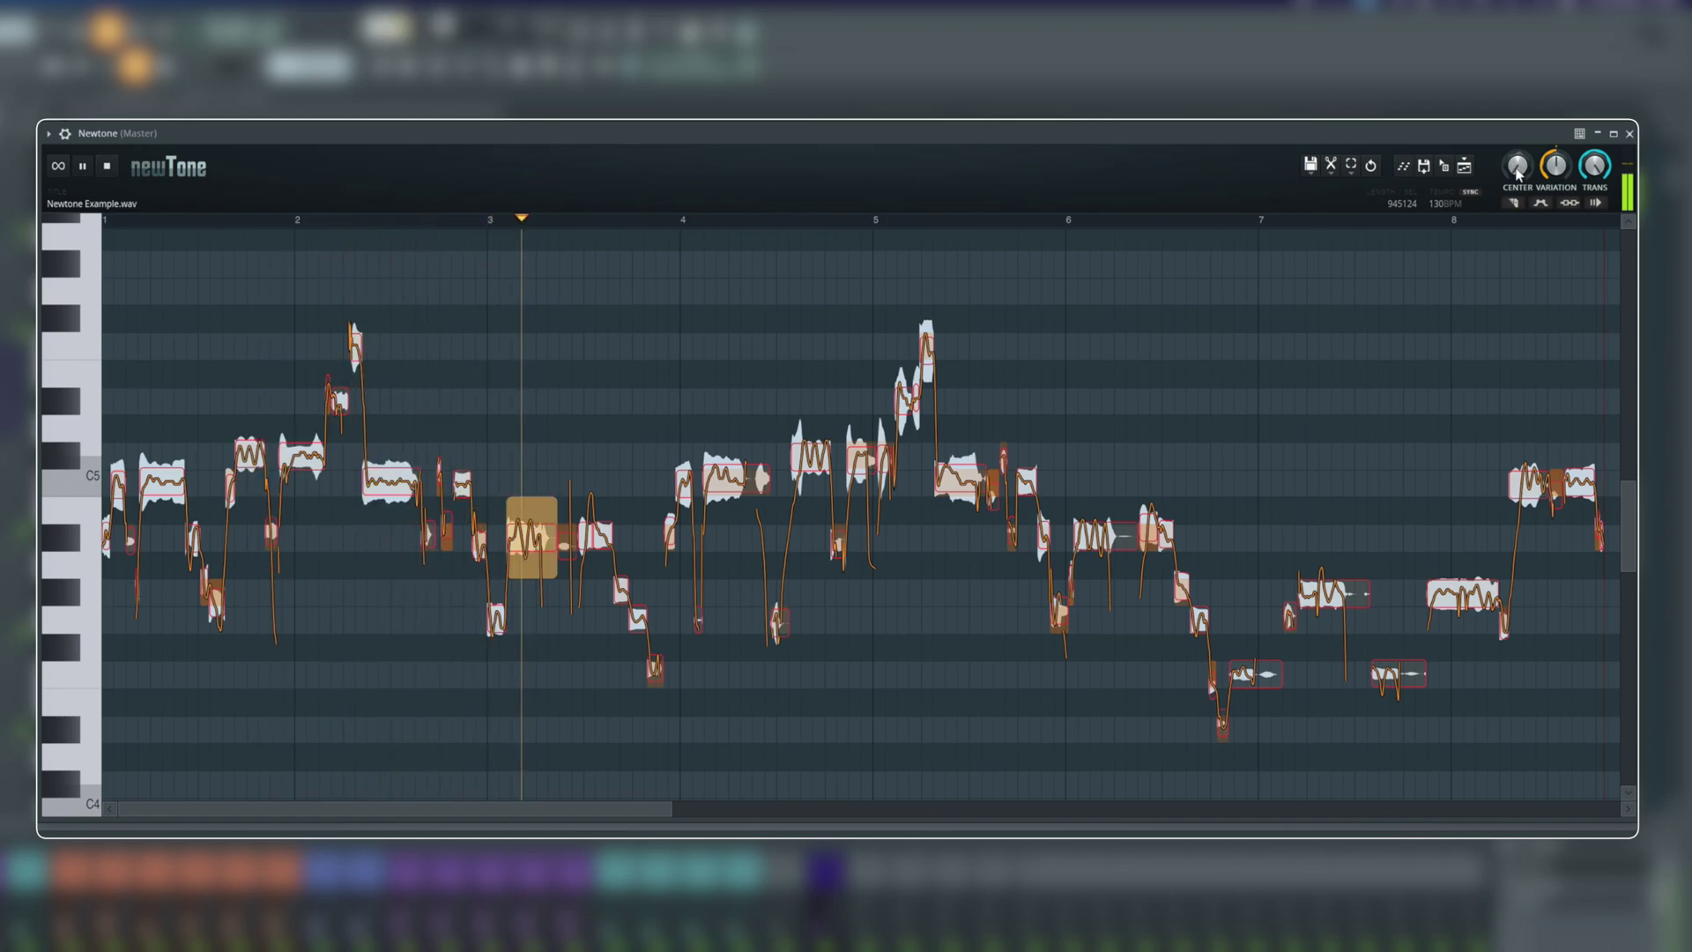
key(space)
Bring Center back to maximum with all the notes selected and play the snapped vocal again.
click(1171, 430)
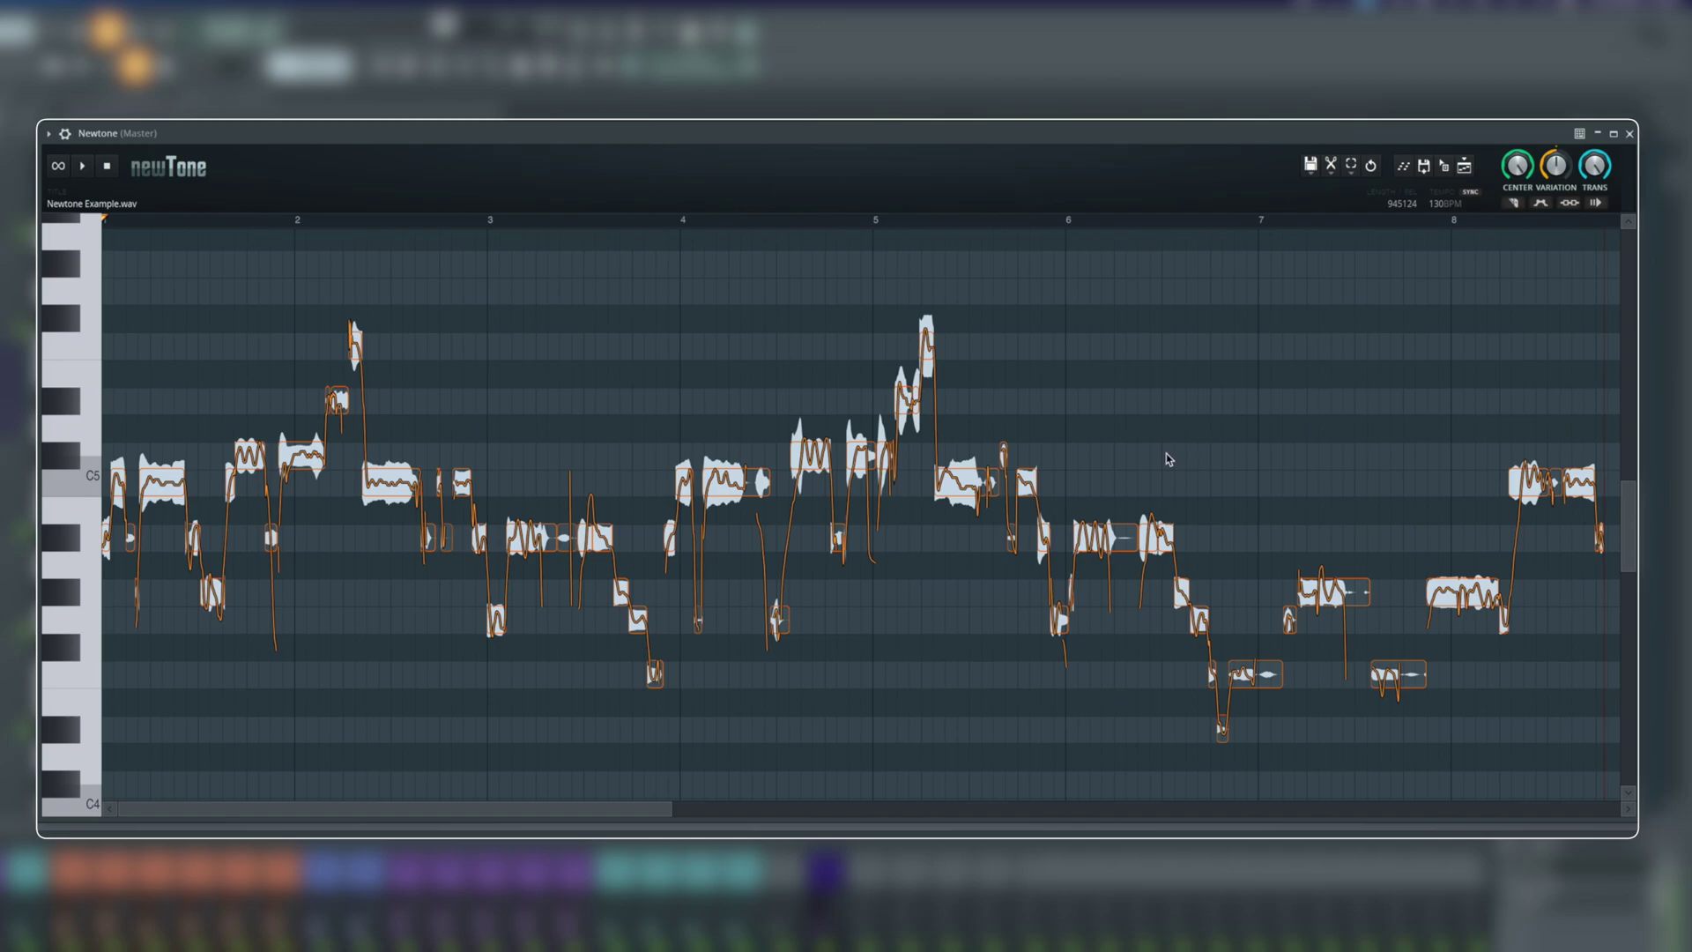
key(ctrl+a)
key(space)
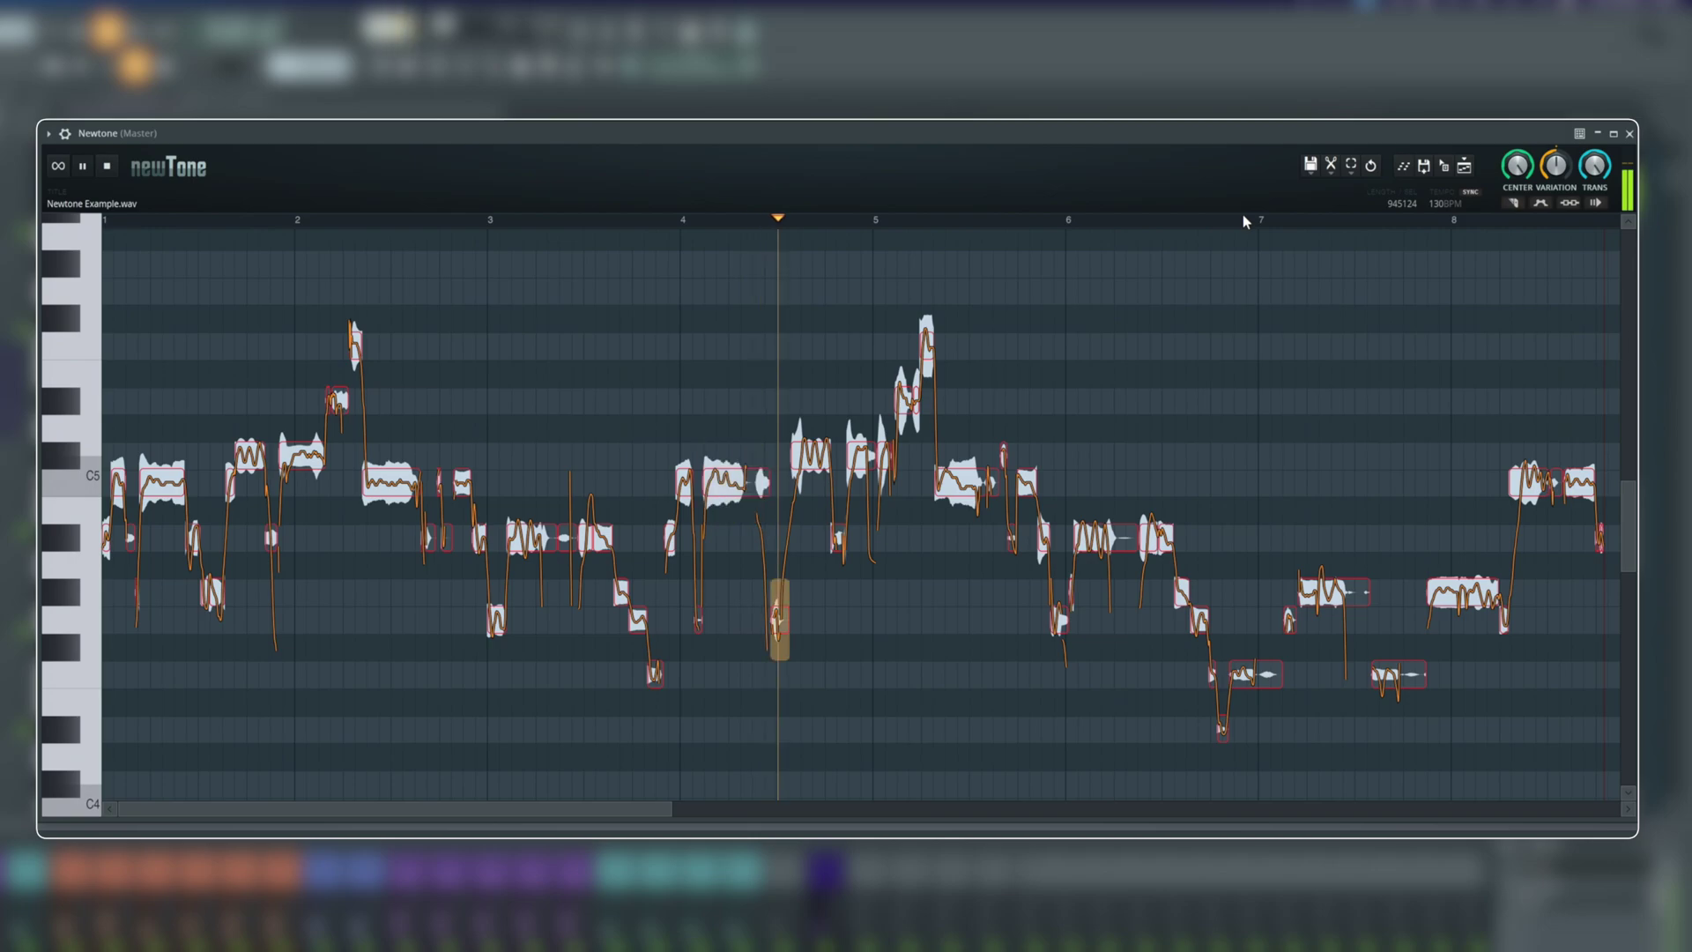
key(space)
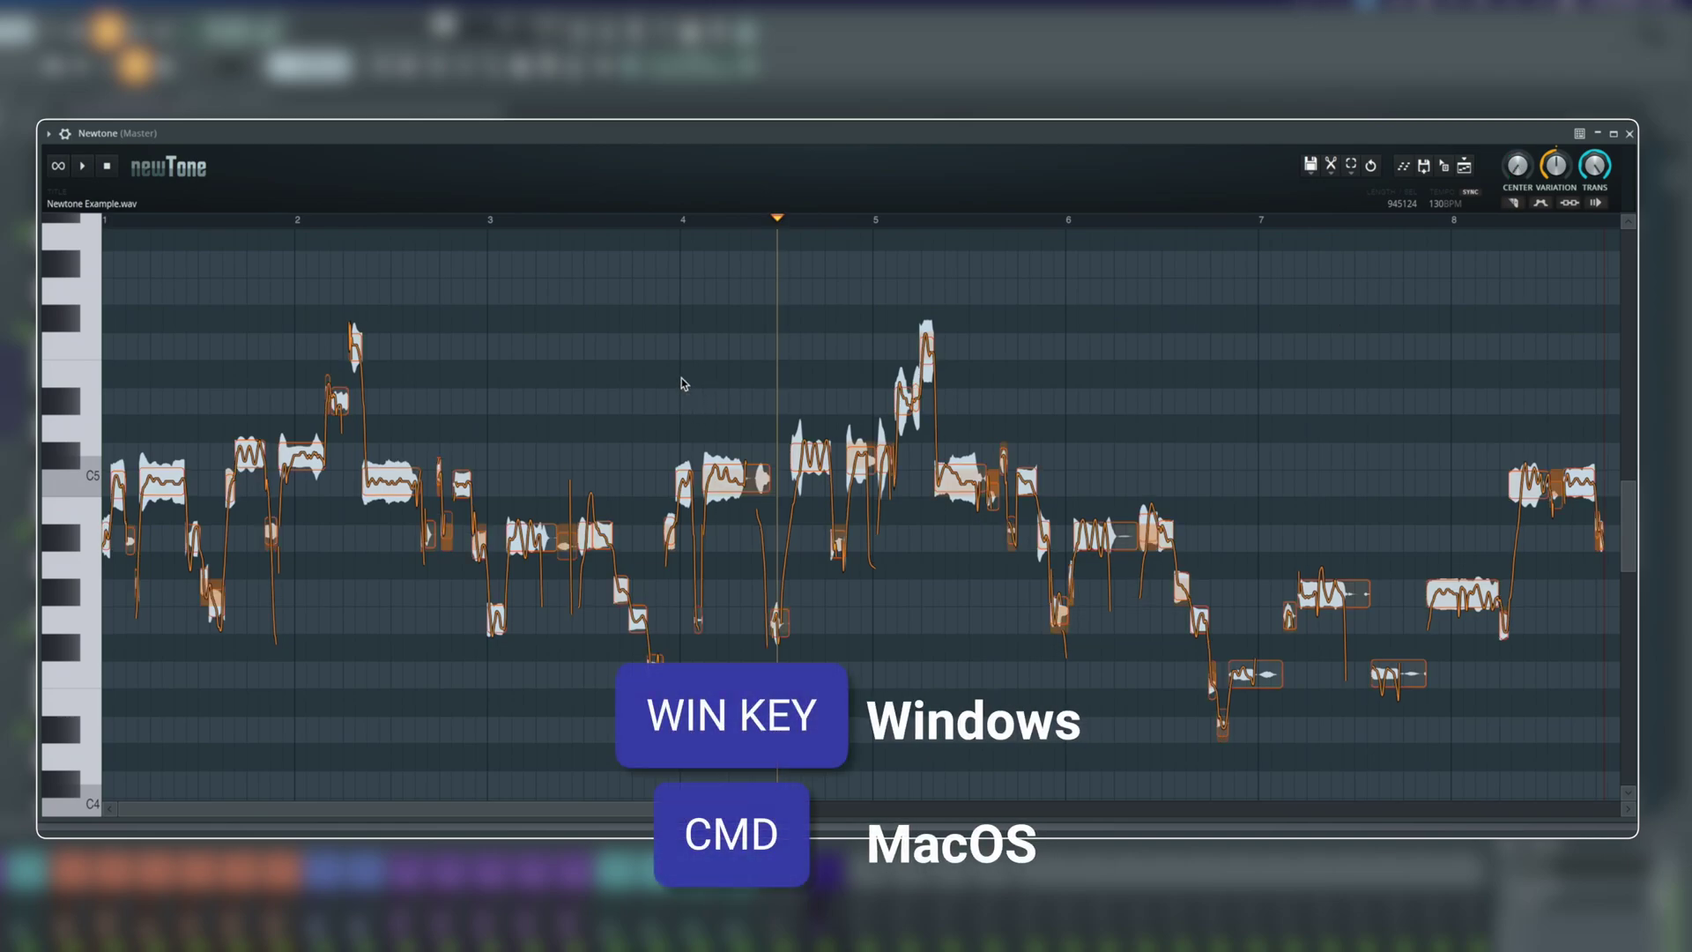
Try shifting the selected group of notes in bar 4 upward in pitch, and undo the shift.
drag(680, 378, 875, 651)
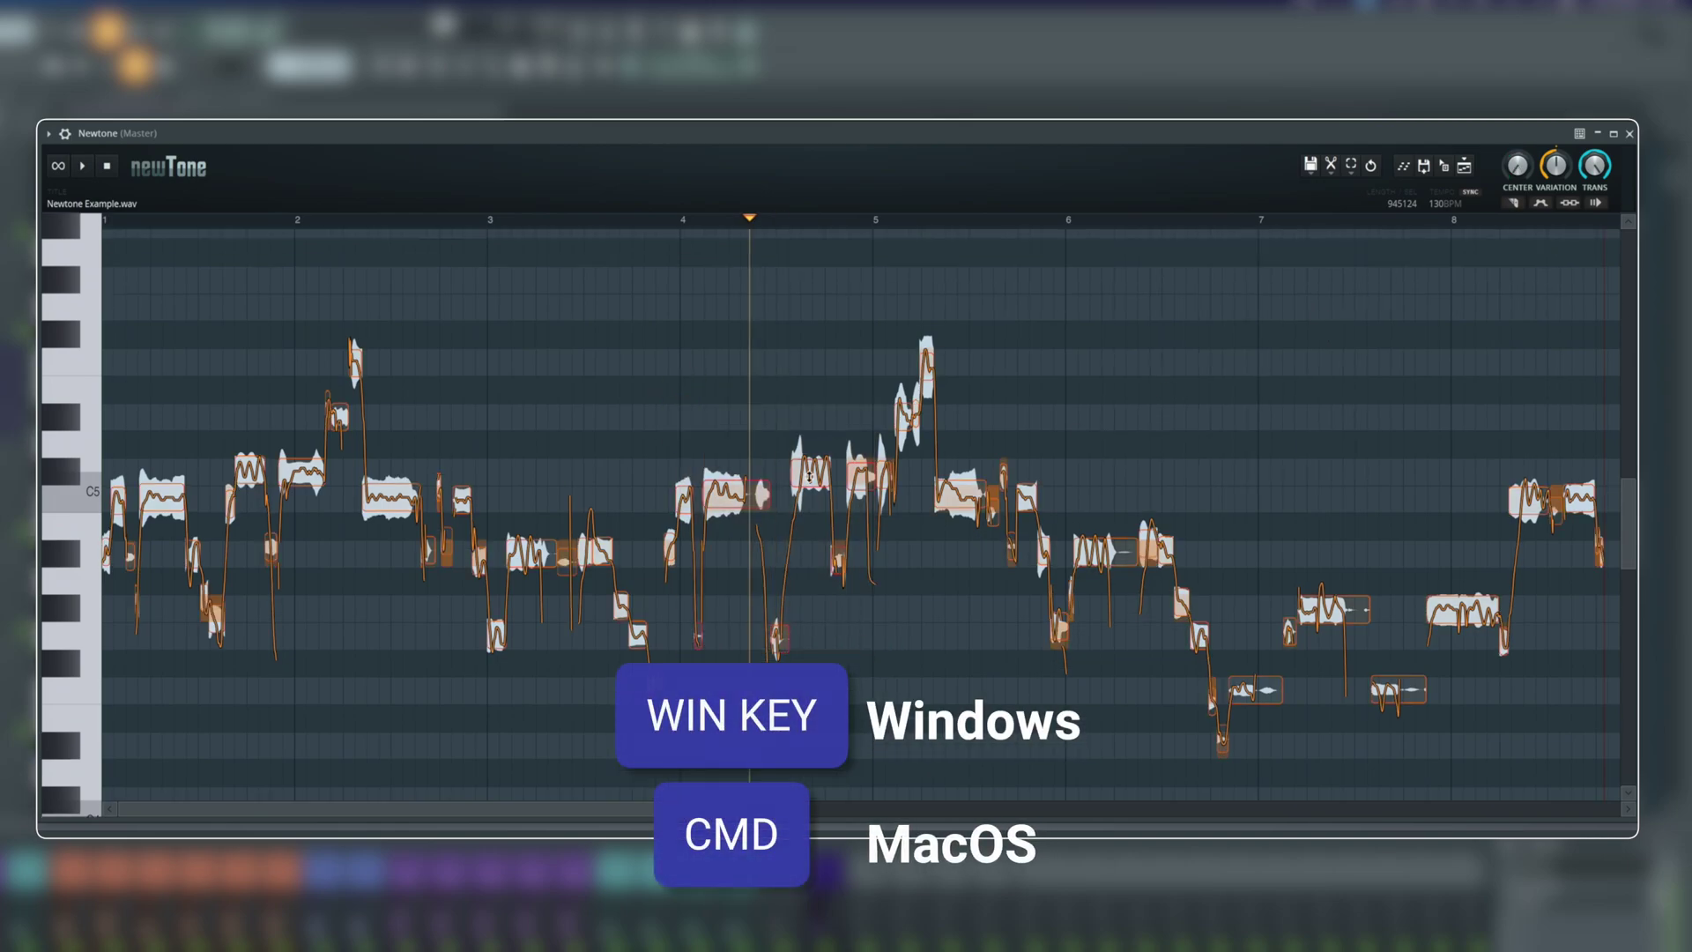
mouse_move(810, 469)
mouse_down()
mouse_move(807, 371)
mouse_move(804, 507)
mouse_move(803, 348)
mouse_move(803, 443)
mouse_up()
key(ctrl+z)
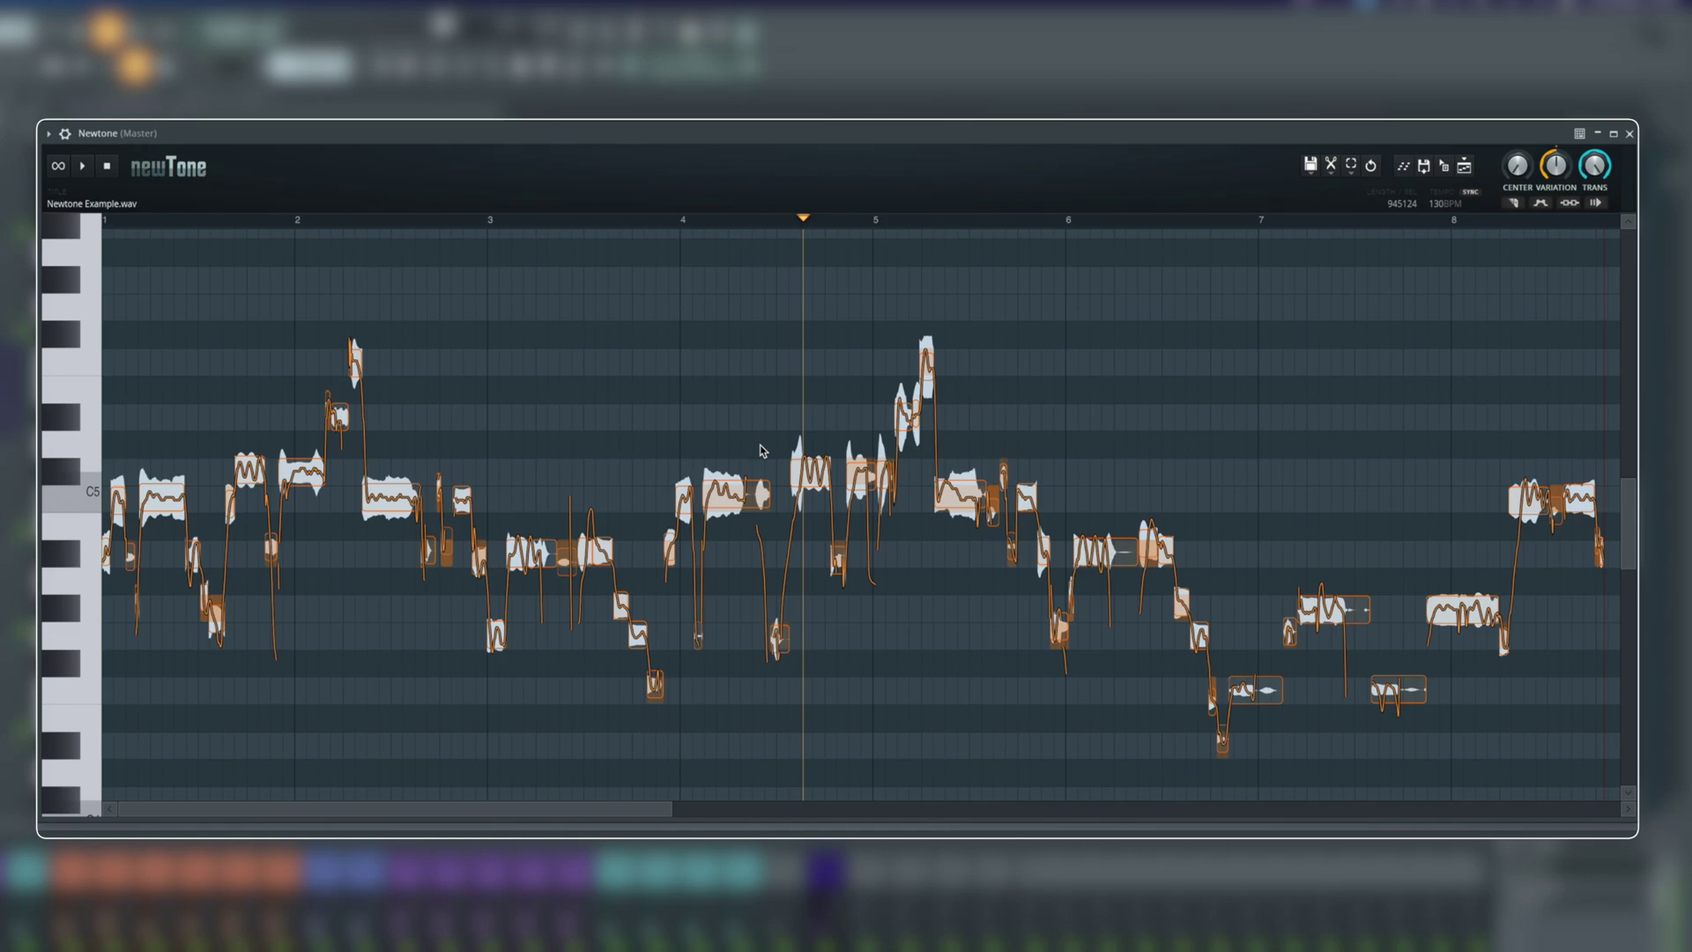
Select bar 1 as the playback region, enable looping and play the region.
drag(803, 220, 101, 271)
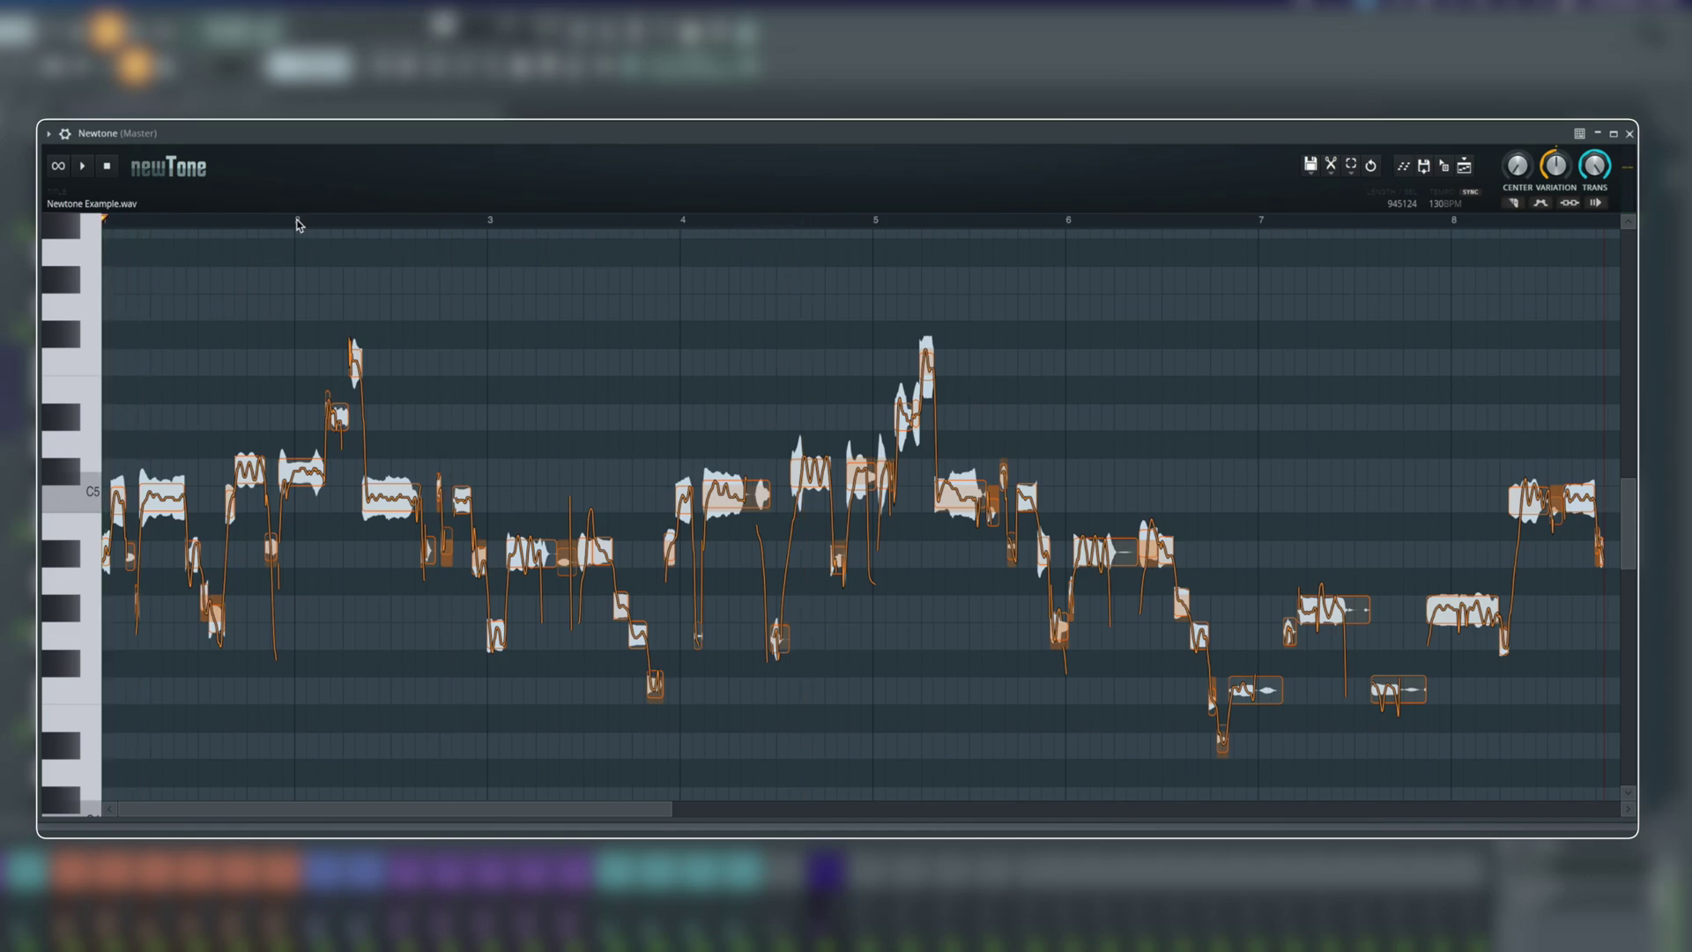
drag(296, 224, 75, 256)
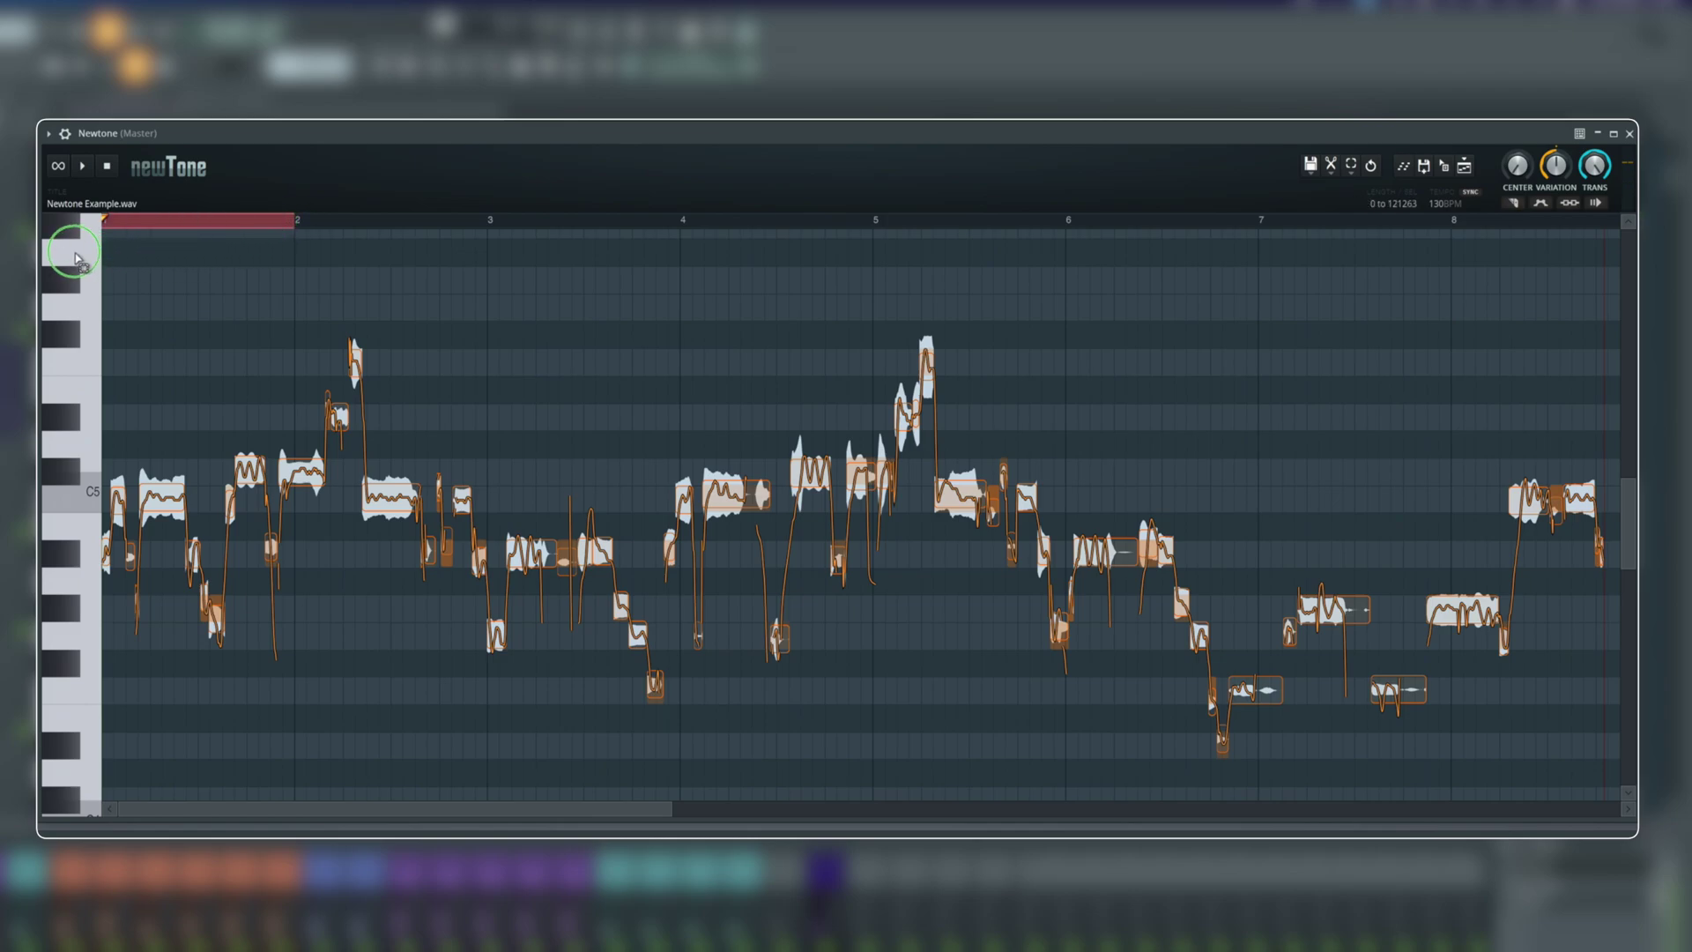
click(58, 167)
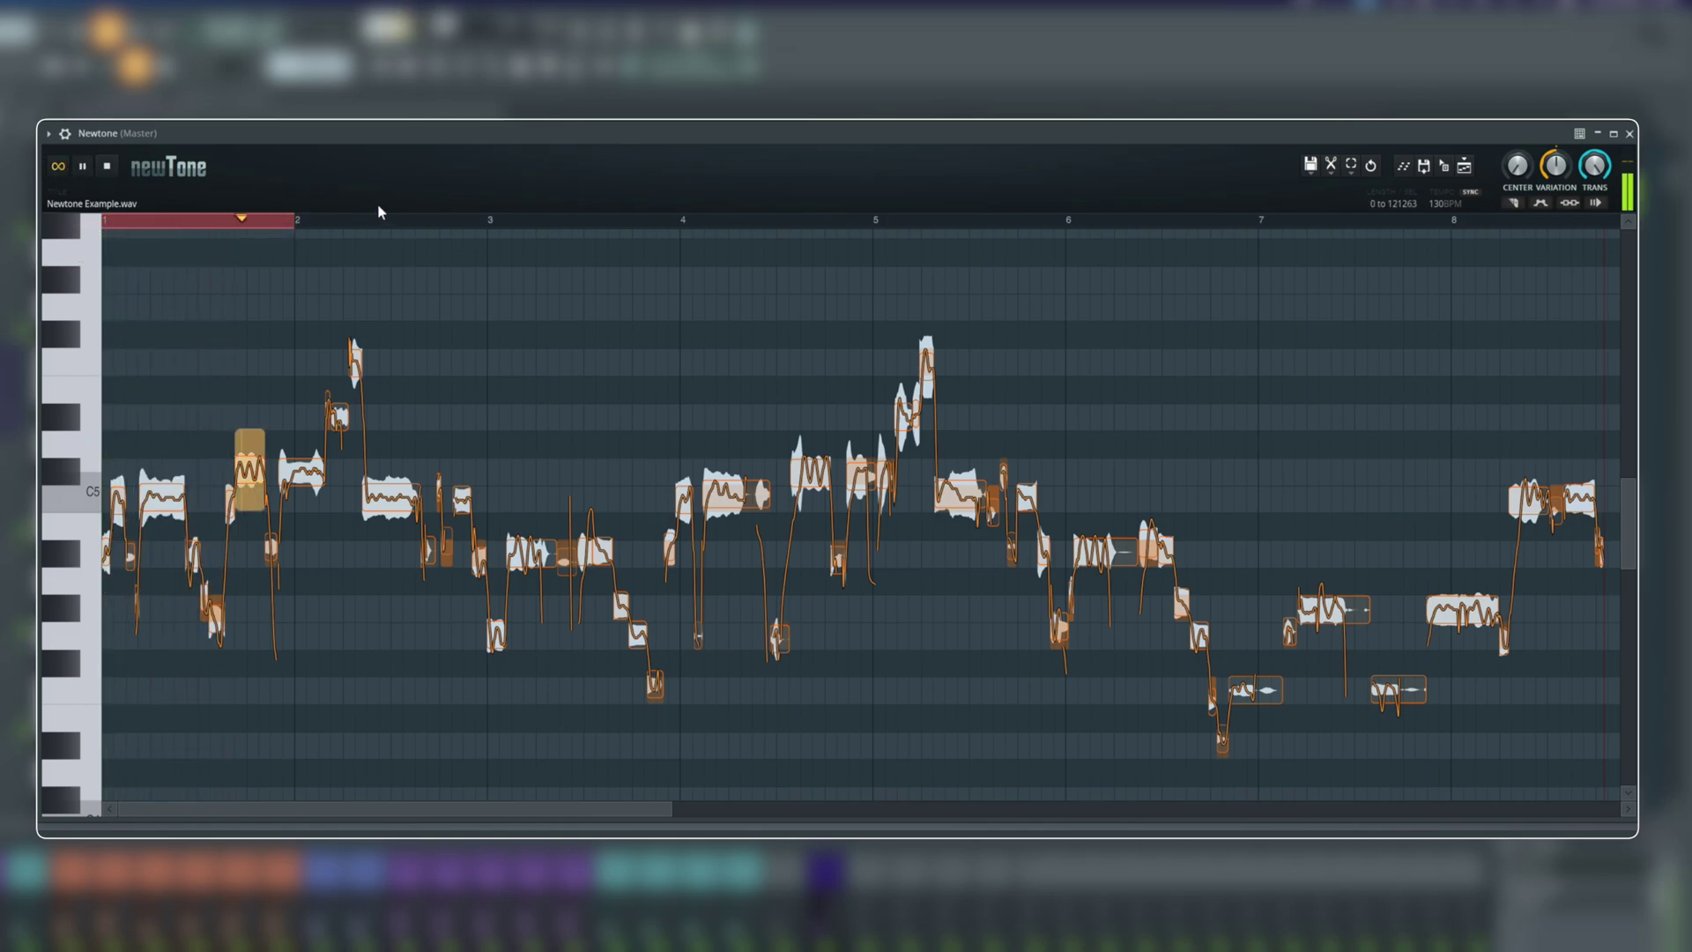
click(245, 469)
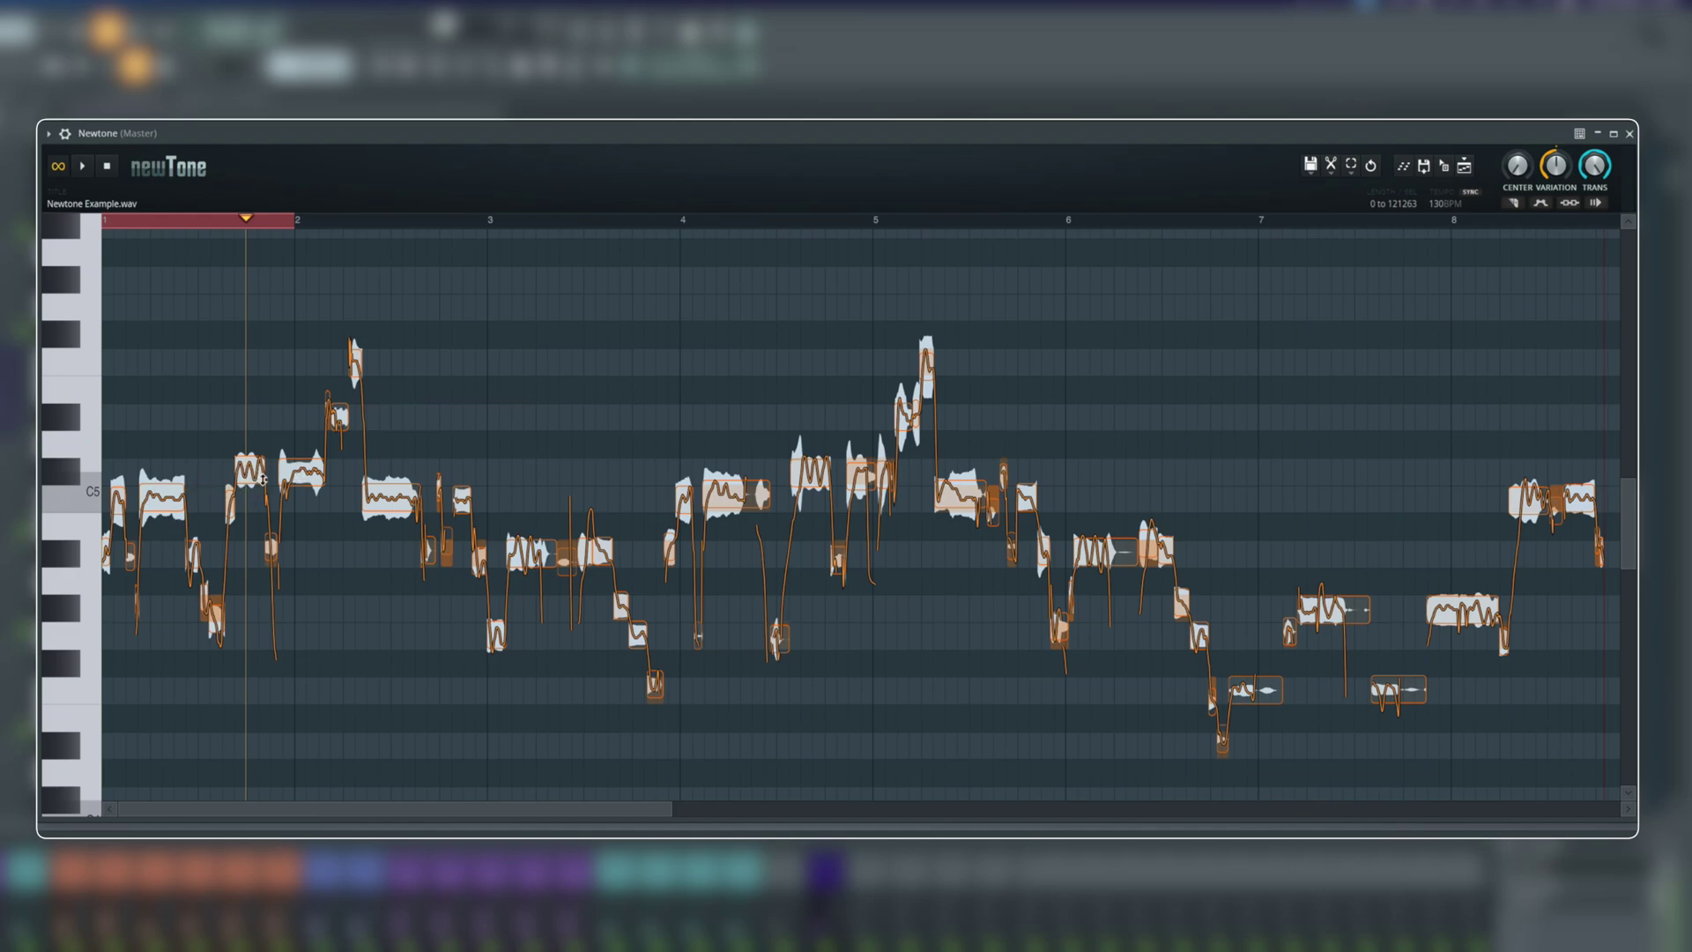
key(space)
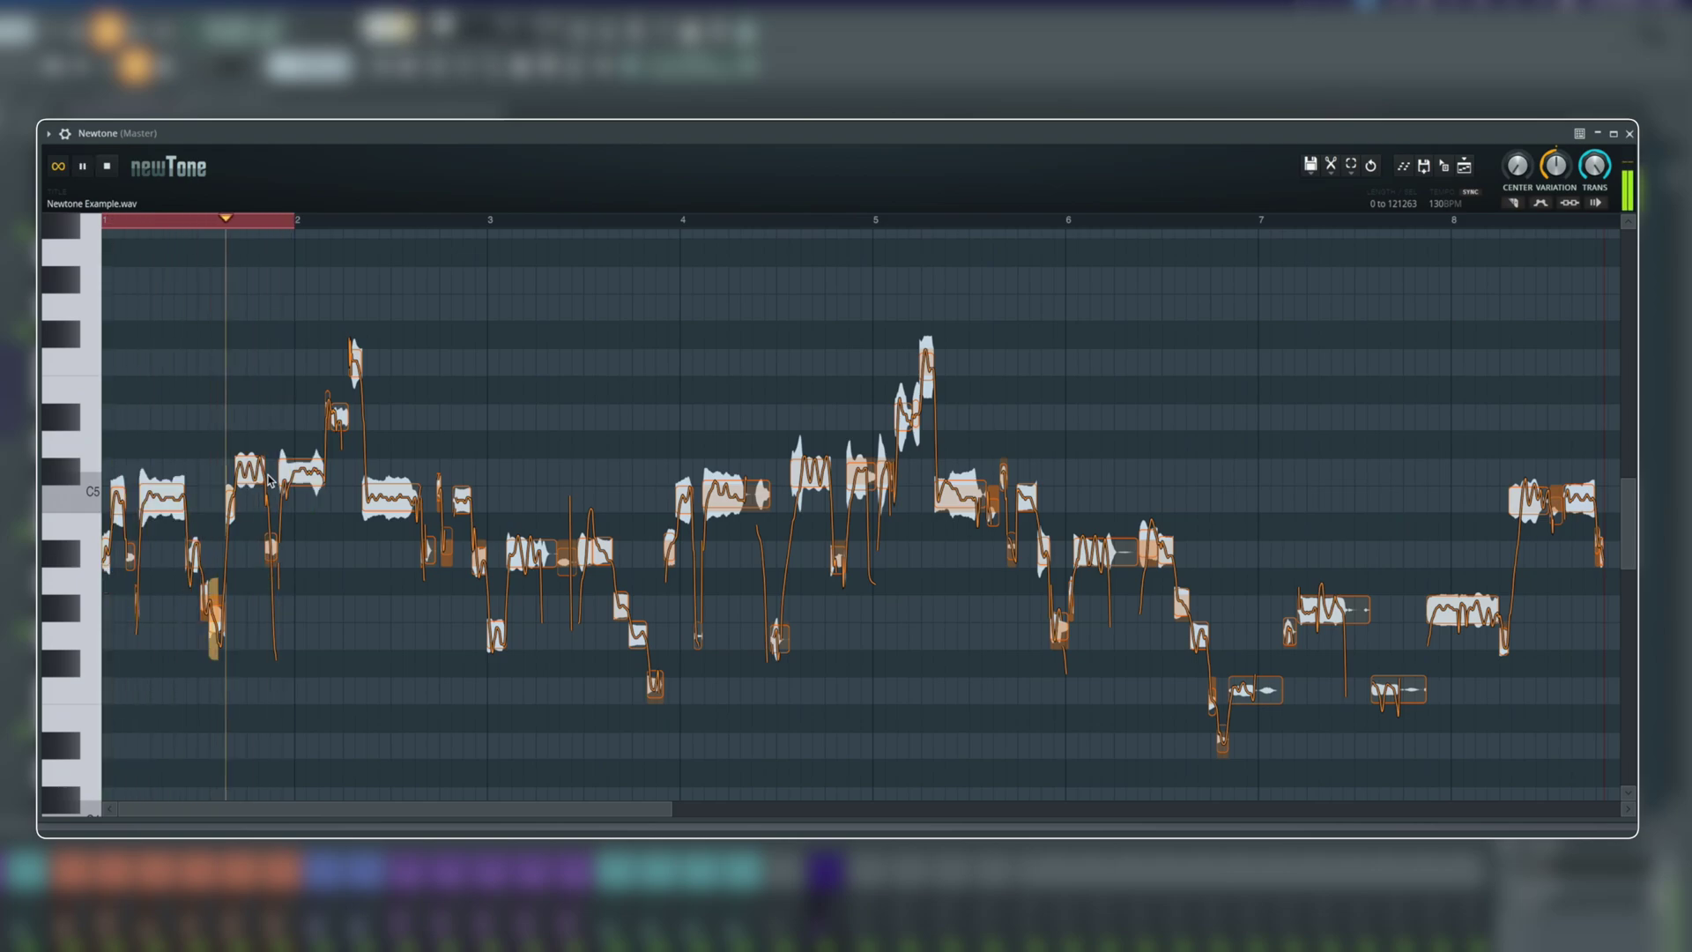
key(space)
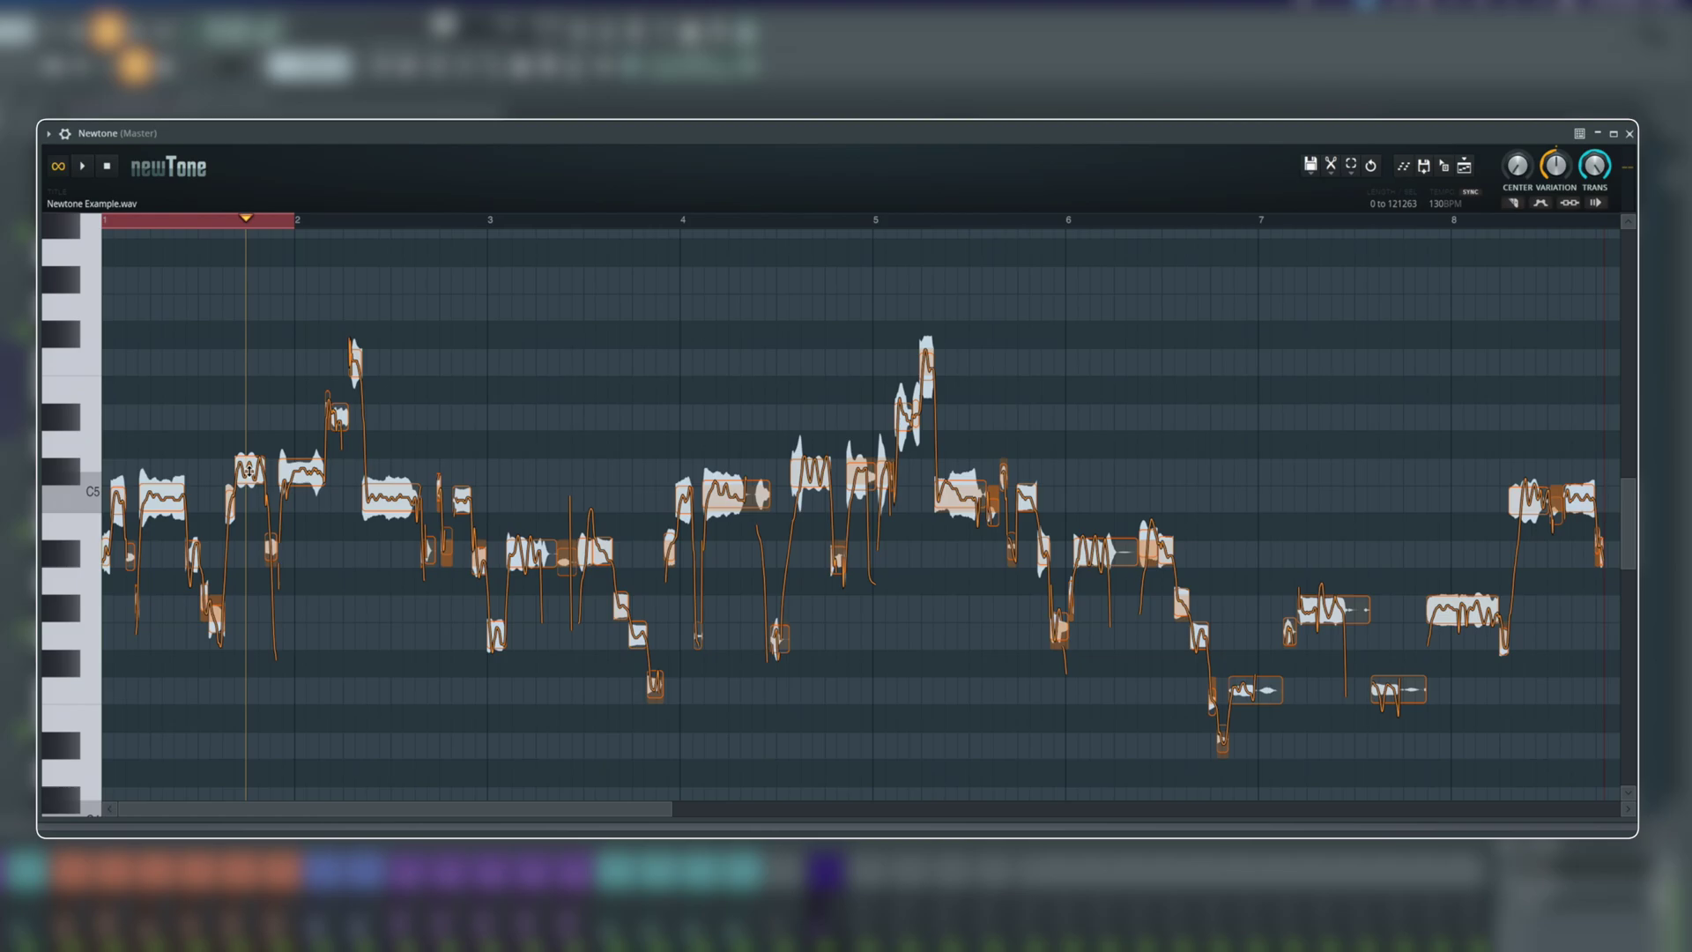
Open the long note just above C5 in bar 1 for advanced pitch editing and reduce its variation by about 54%.
double_click(250, 472)
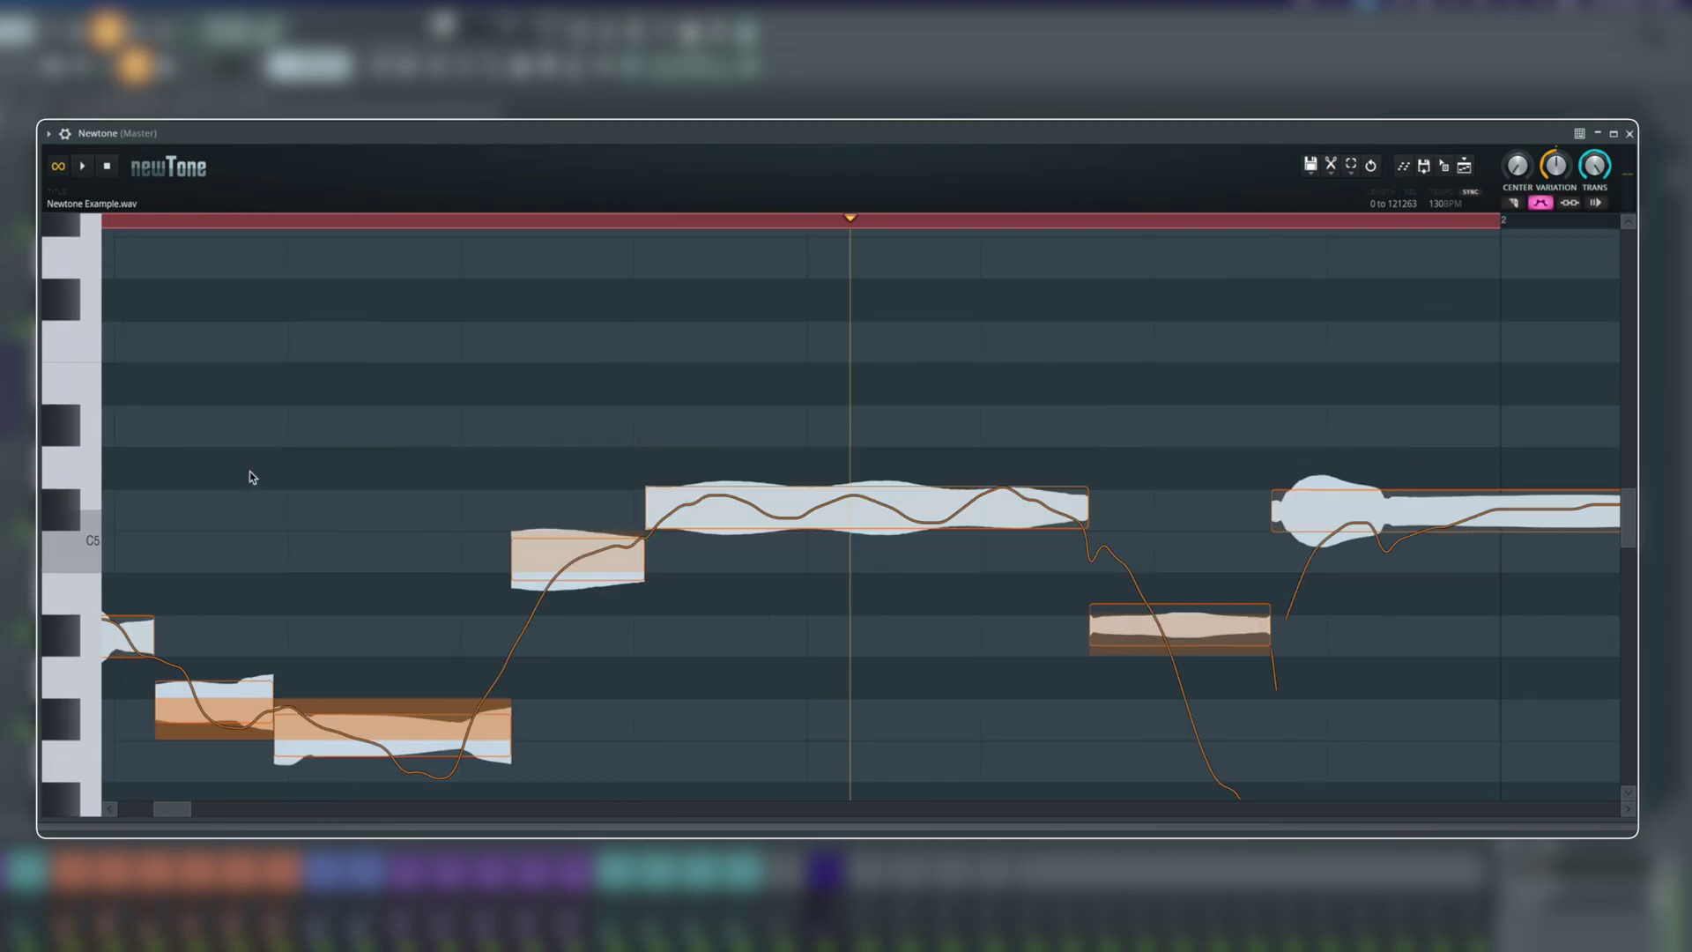
mouse_move(892, 495)
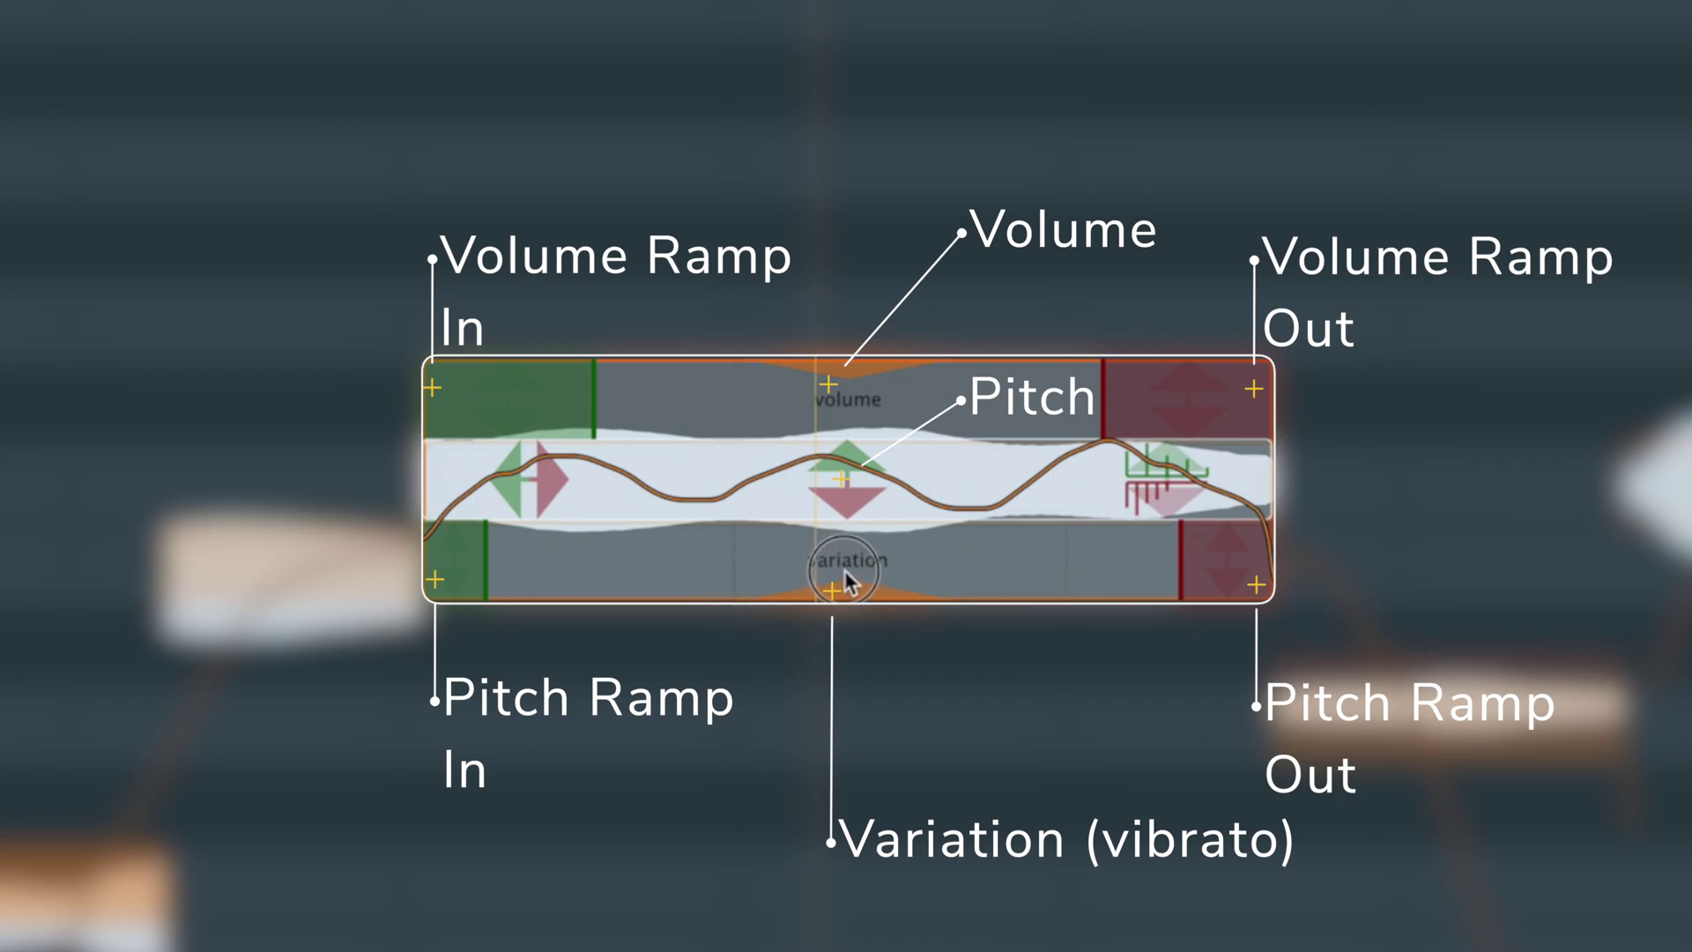
mouse_move(843, 595)
mouse_down()
mouse_move(877, 412)
mouse_move(872, 631)
mouse_move(865, 415)
mouse_move(927, 0)
mouse_move(902, 0)
mouse_up()
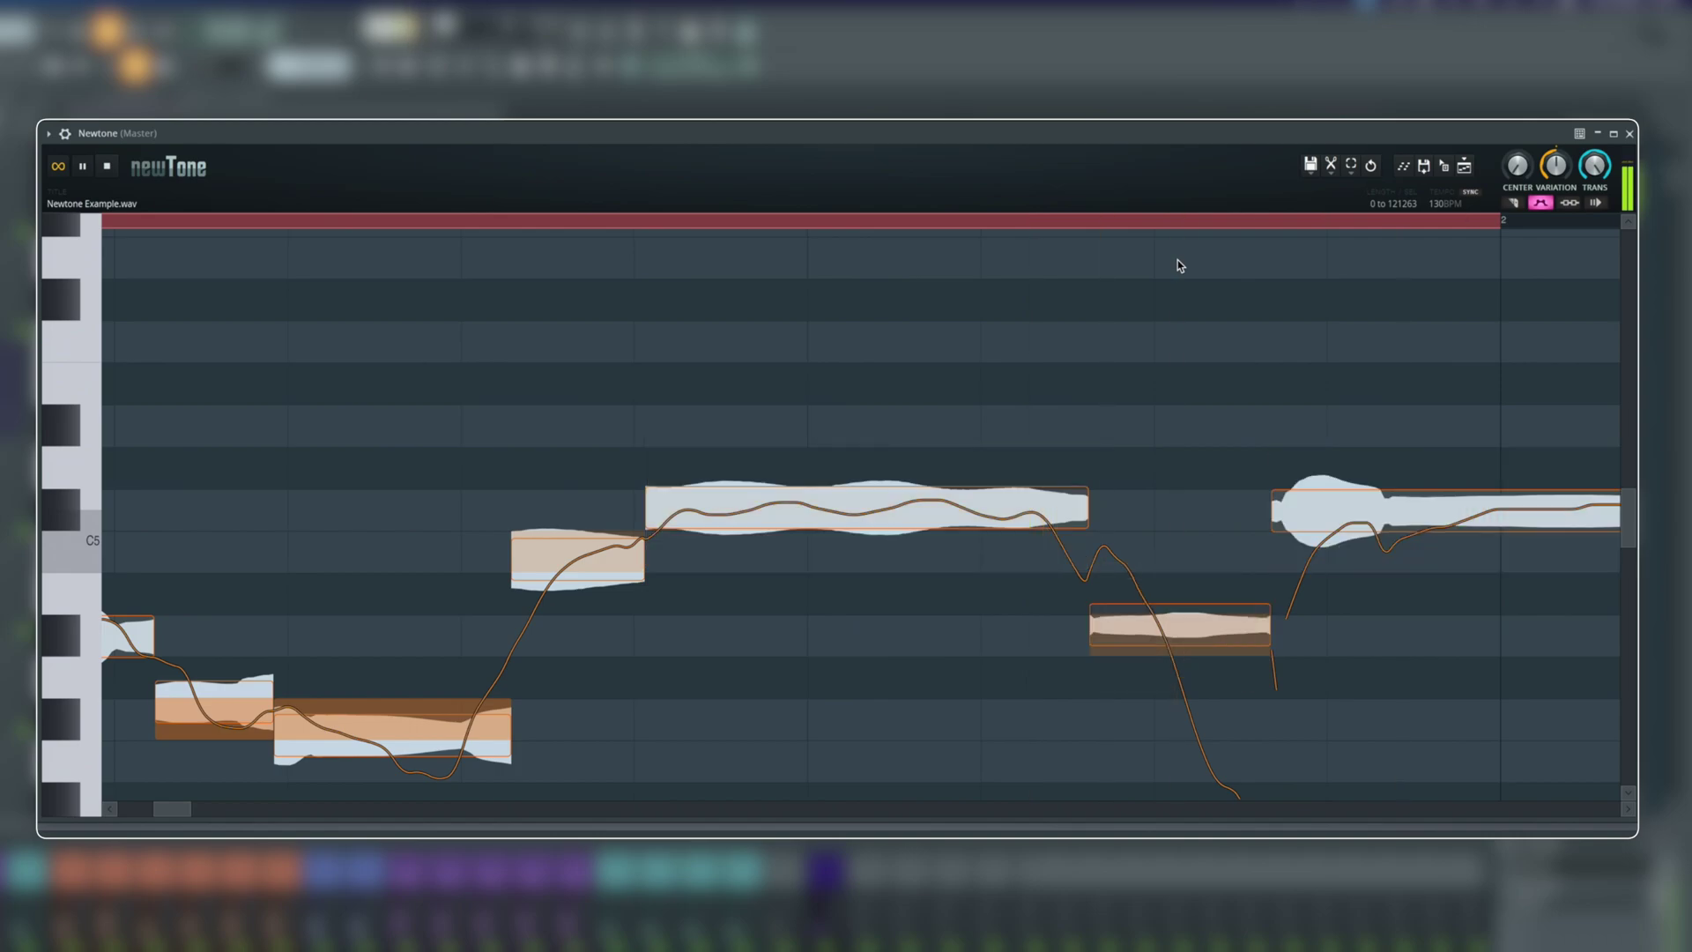
Play the loop and reduce the long note's variation further to flatten its vibrato.
key(space)
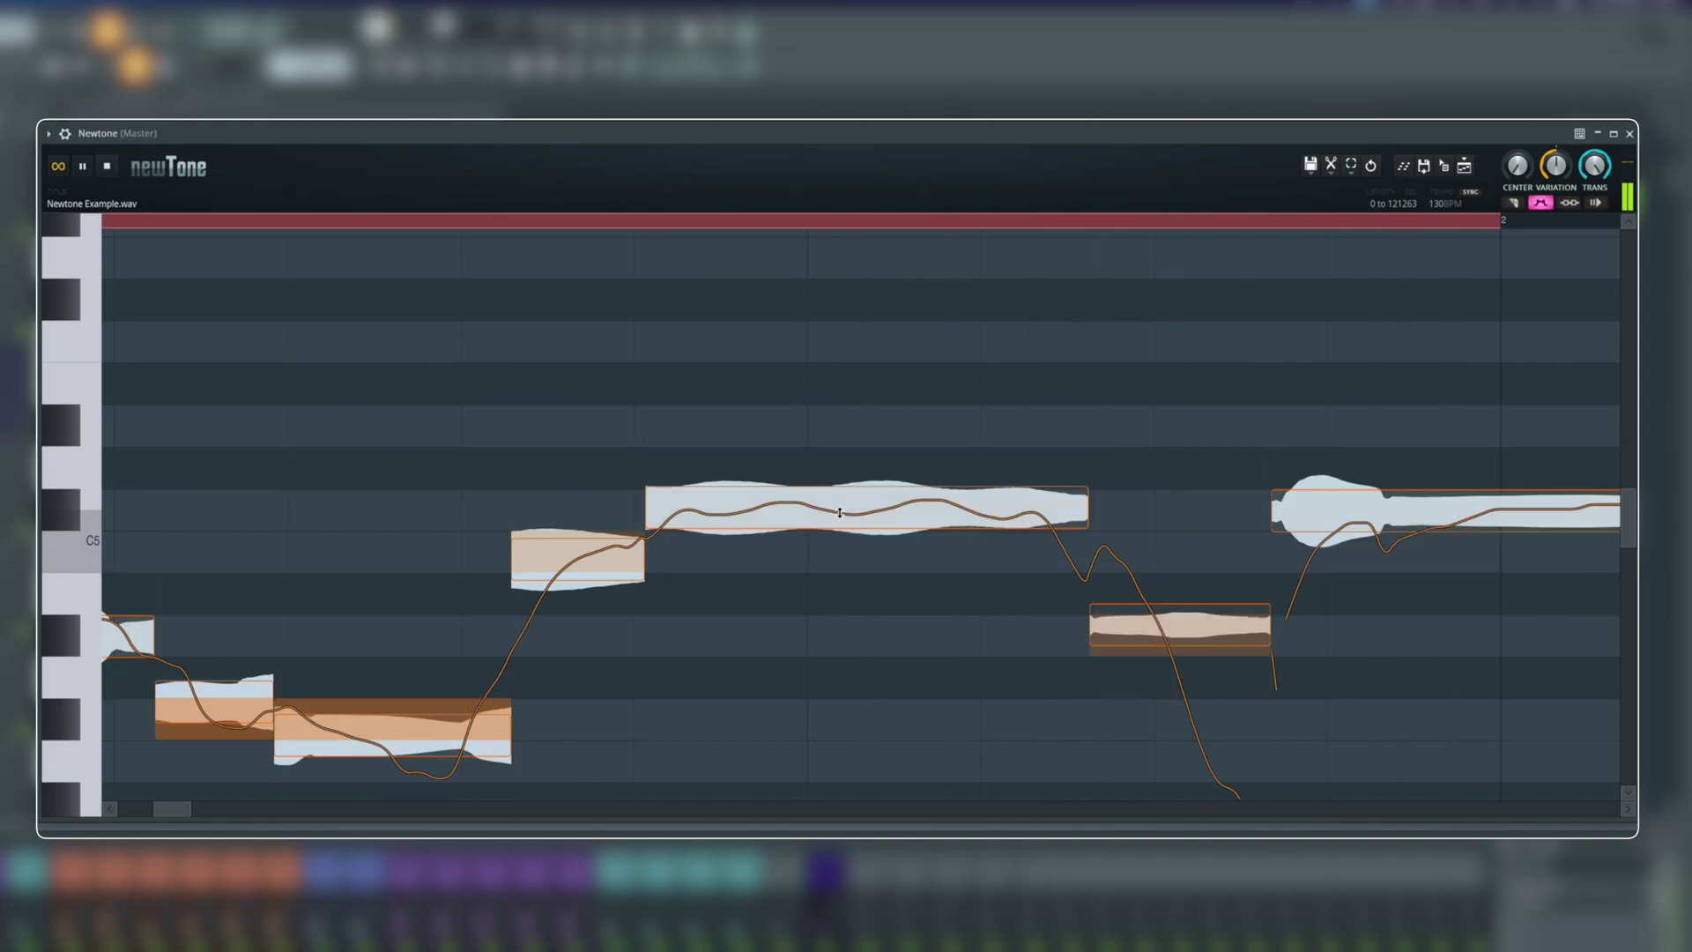
click(843, 520)
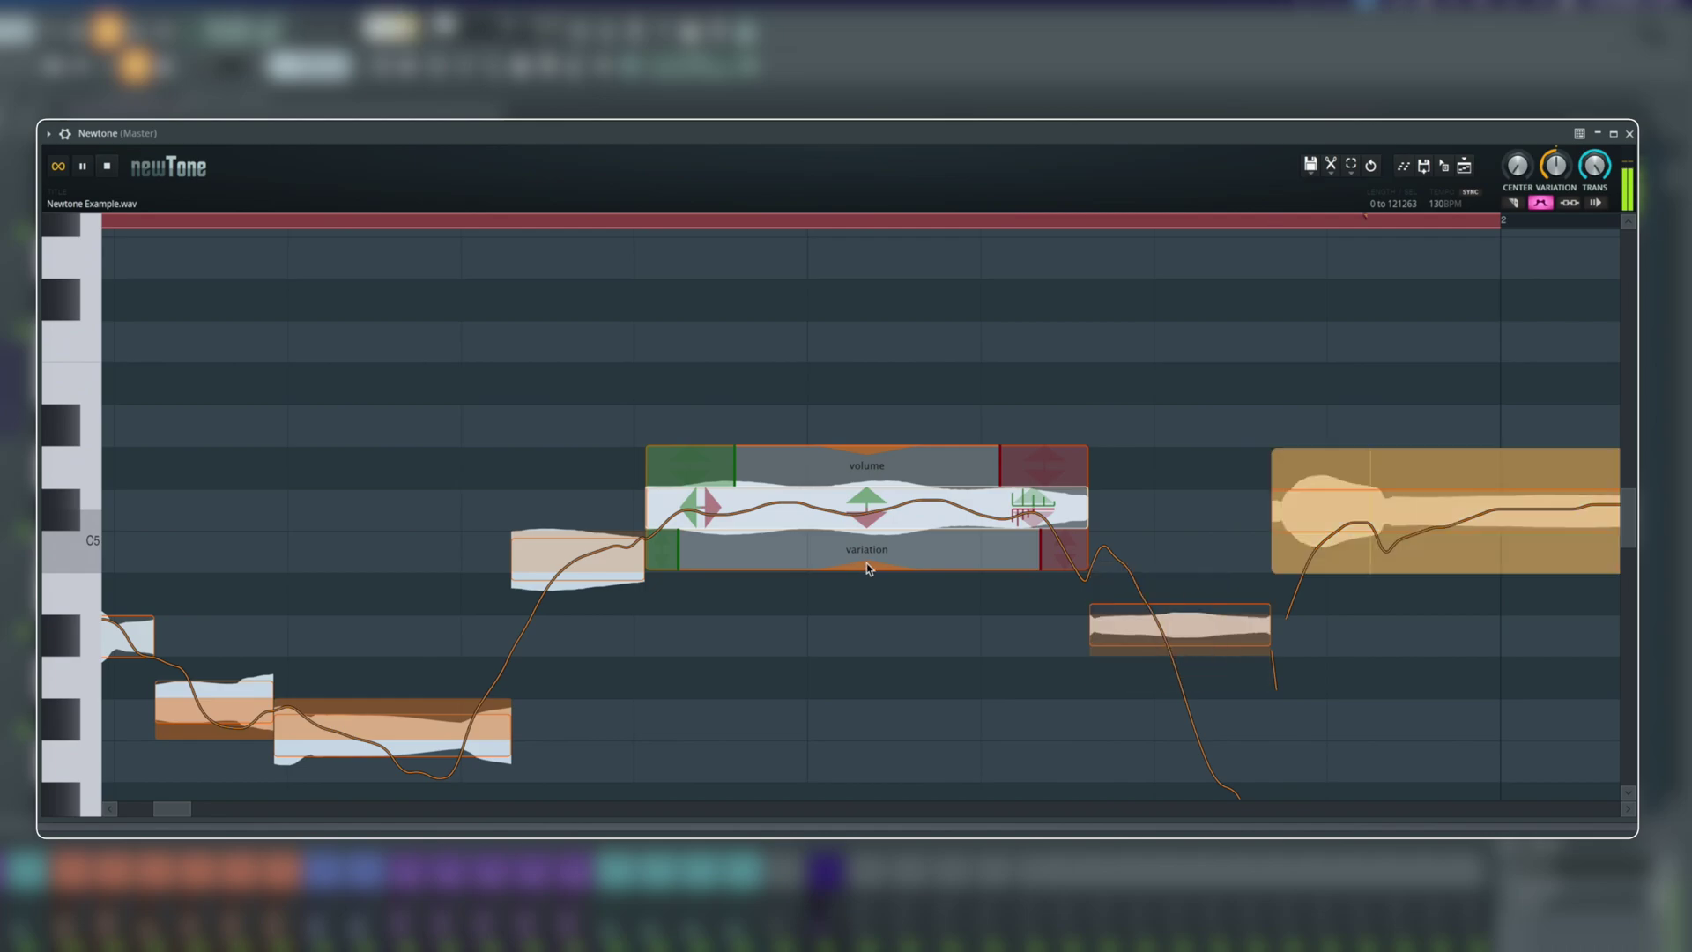
drag(868, 569, 868, 619)
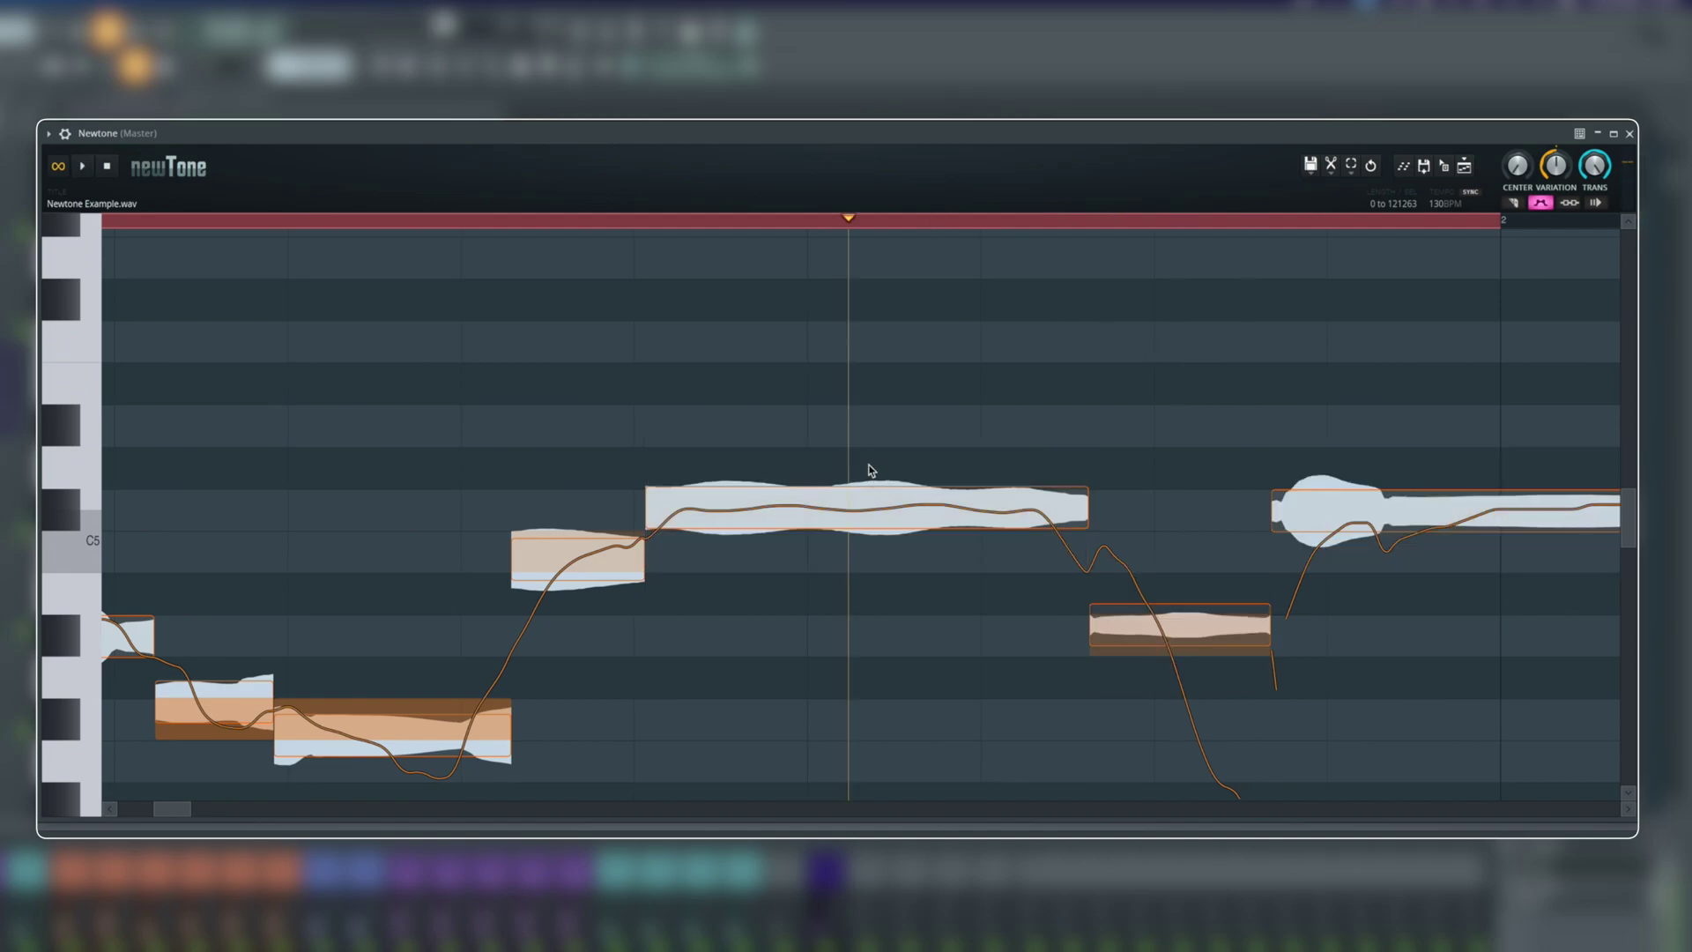
Slightly adjust the long note's volume, pitch ramp-out and volume ramp-out.
mouse_move(869, 473)
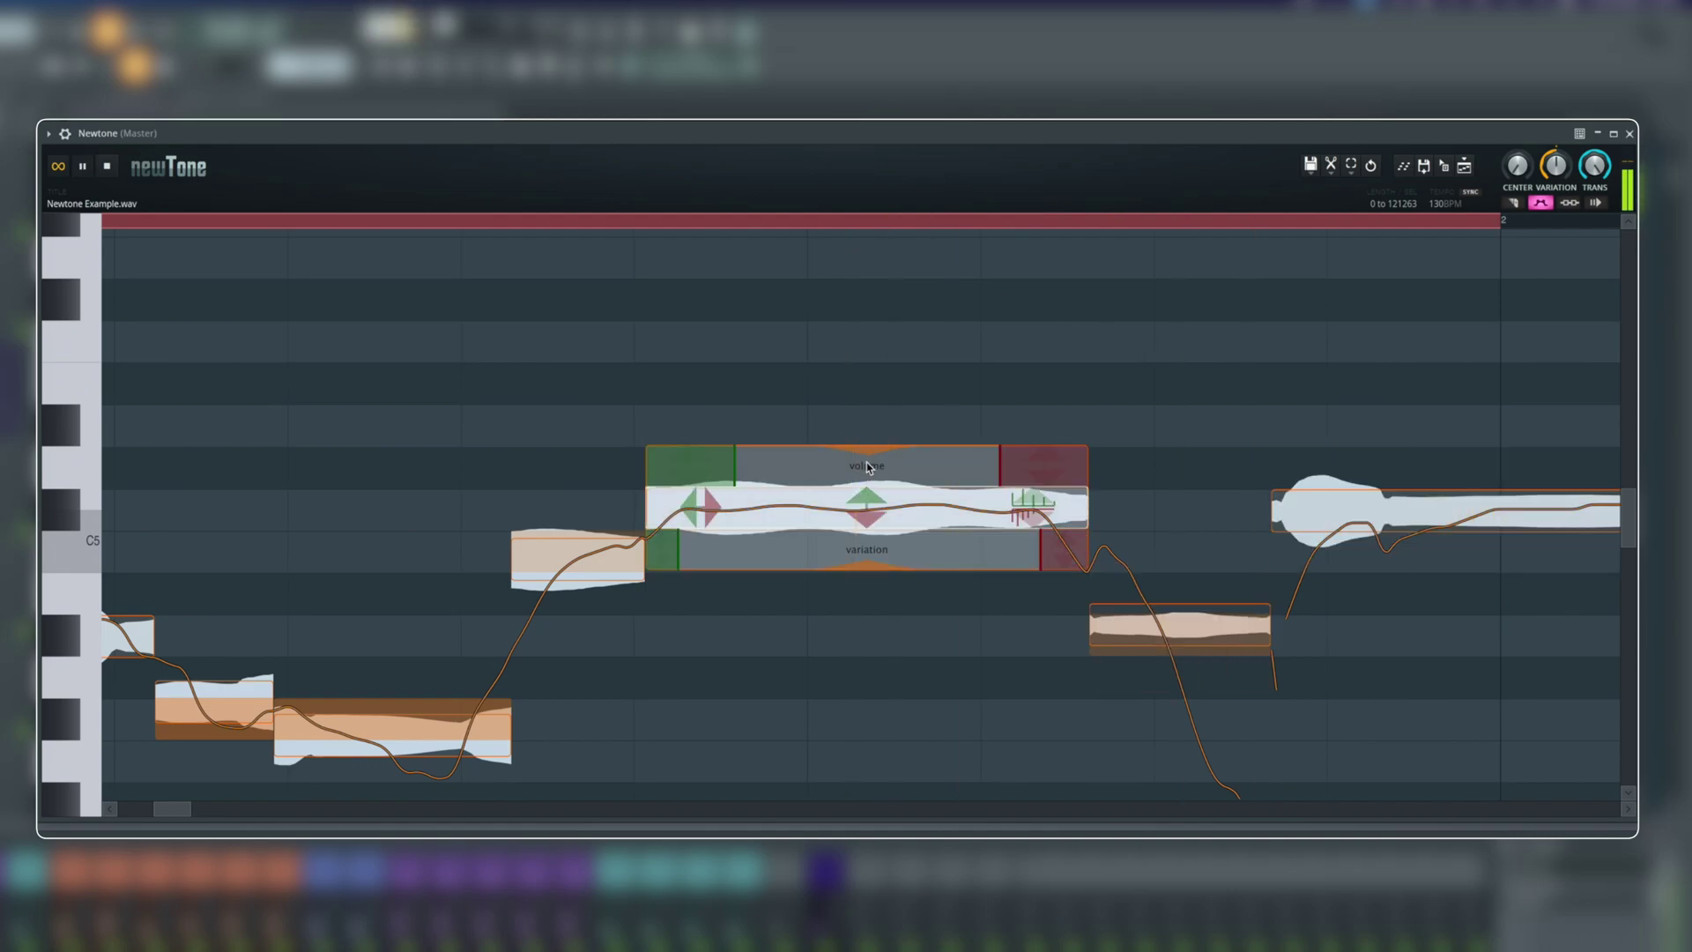
drag(865, 451, 865, 459)
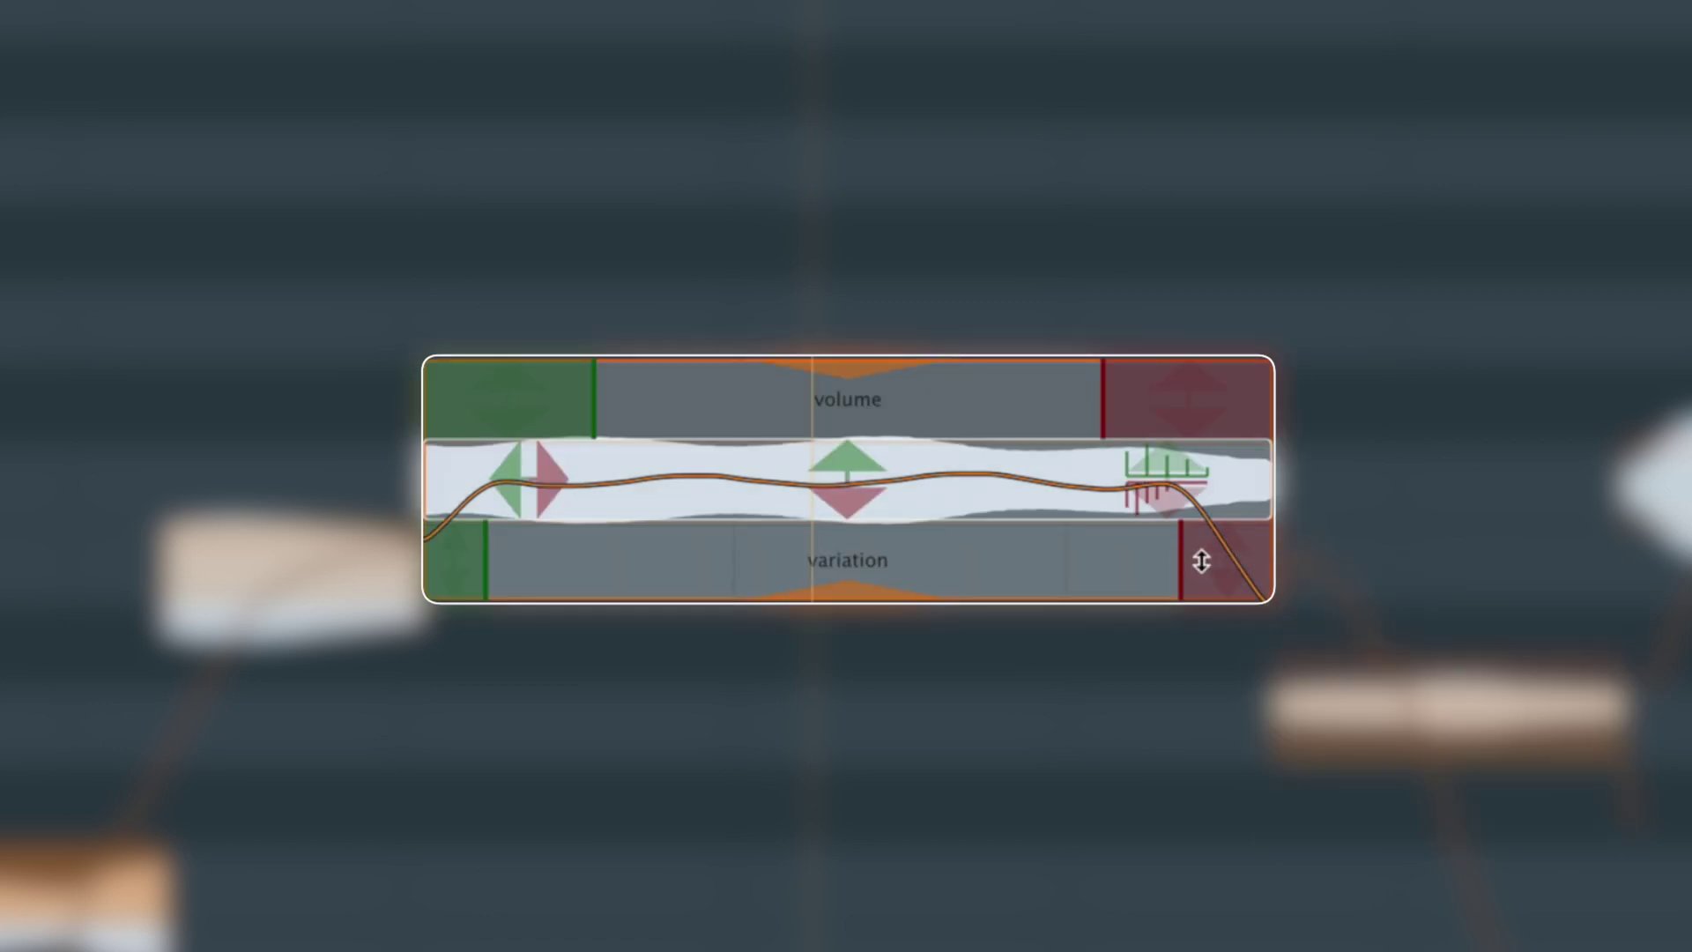
mouse_move(1212, 561)
mouse_down()
mouse_move(1208, 347)
mouse_move(1188, 599)
mouse_move(1202, 514)
mouse_move(1201, 536)
mouse_up()
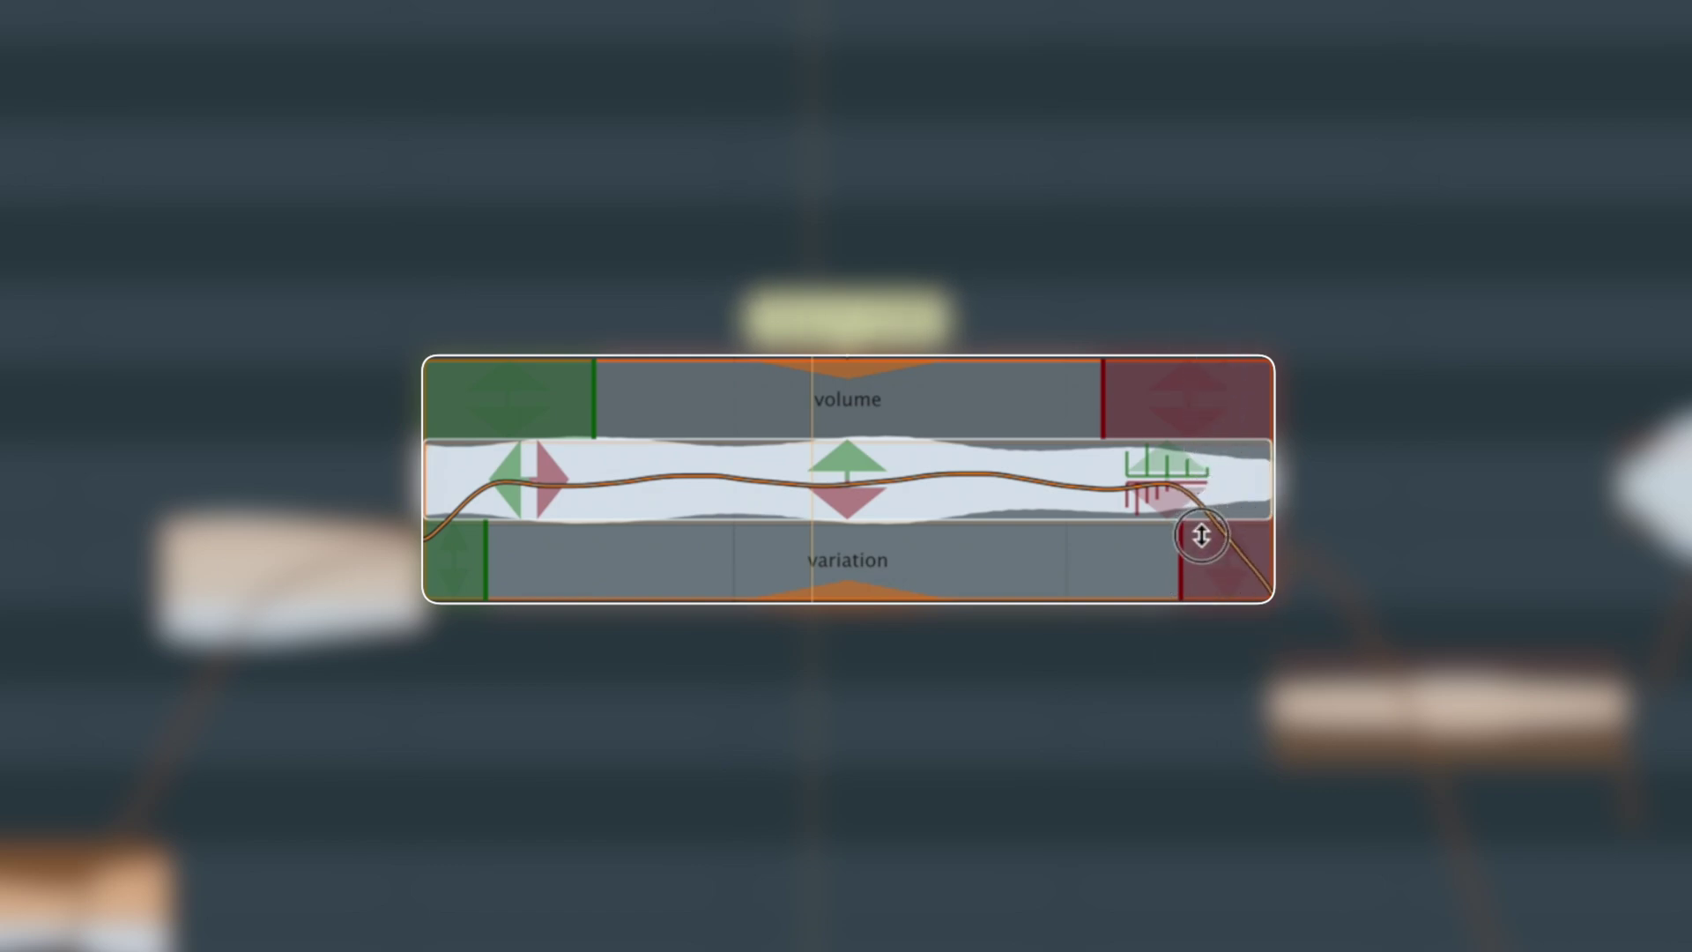
mouse_move(1204, 394)
mouse_down()
mouse_move(1205, 415)
mouse_move(1212, 389)
mouse_up()
Open the short note following the long one for advanced editing and raise it by two semitones.
click(1456, 712)
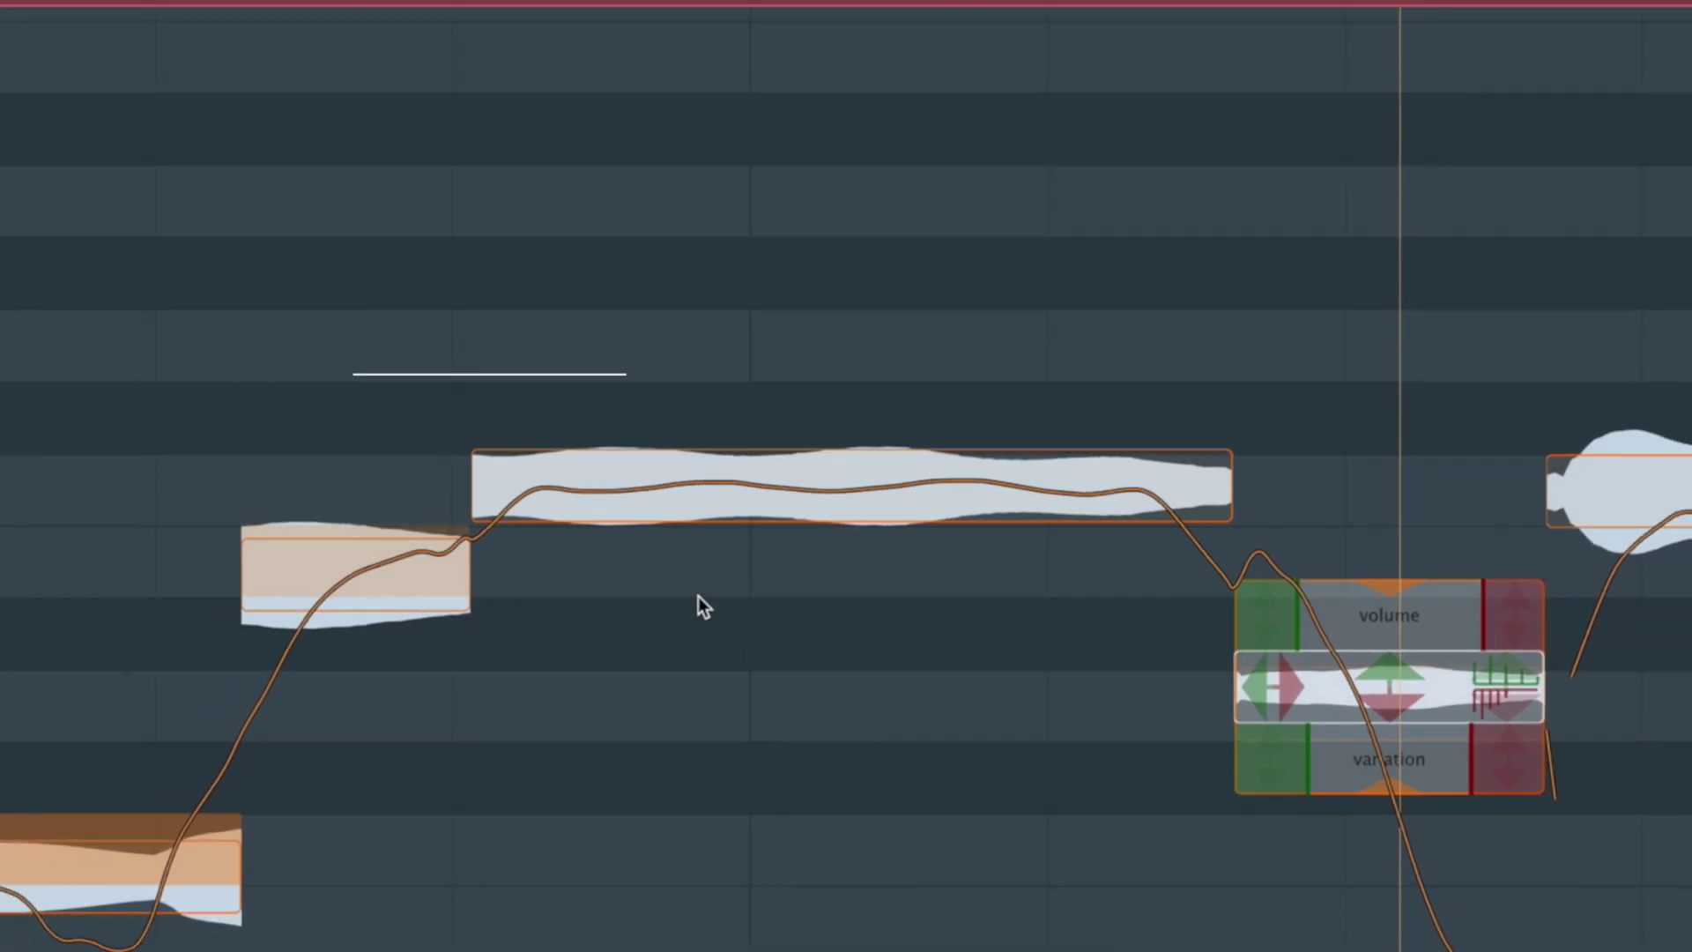
mouse_move(331, 575)
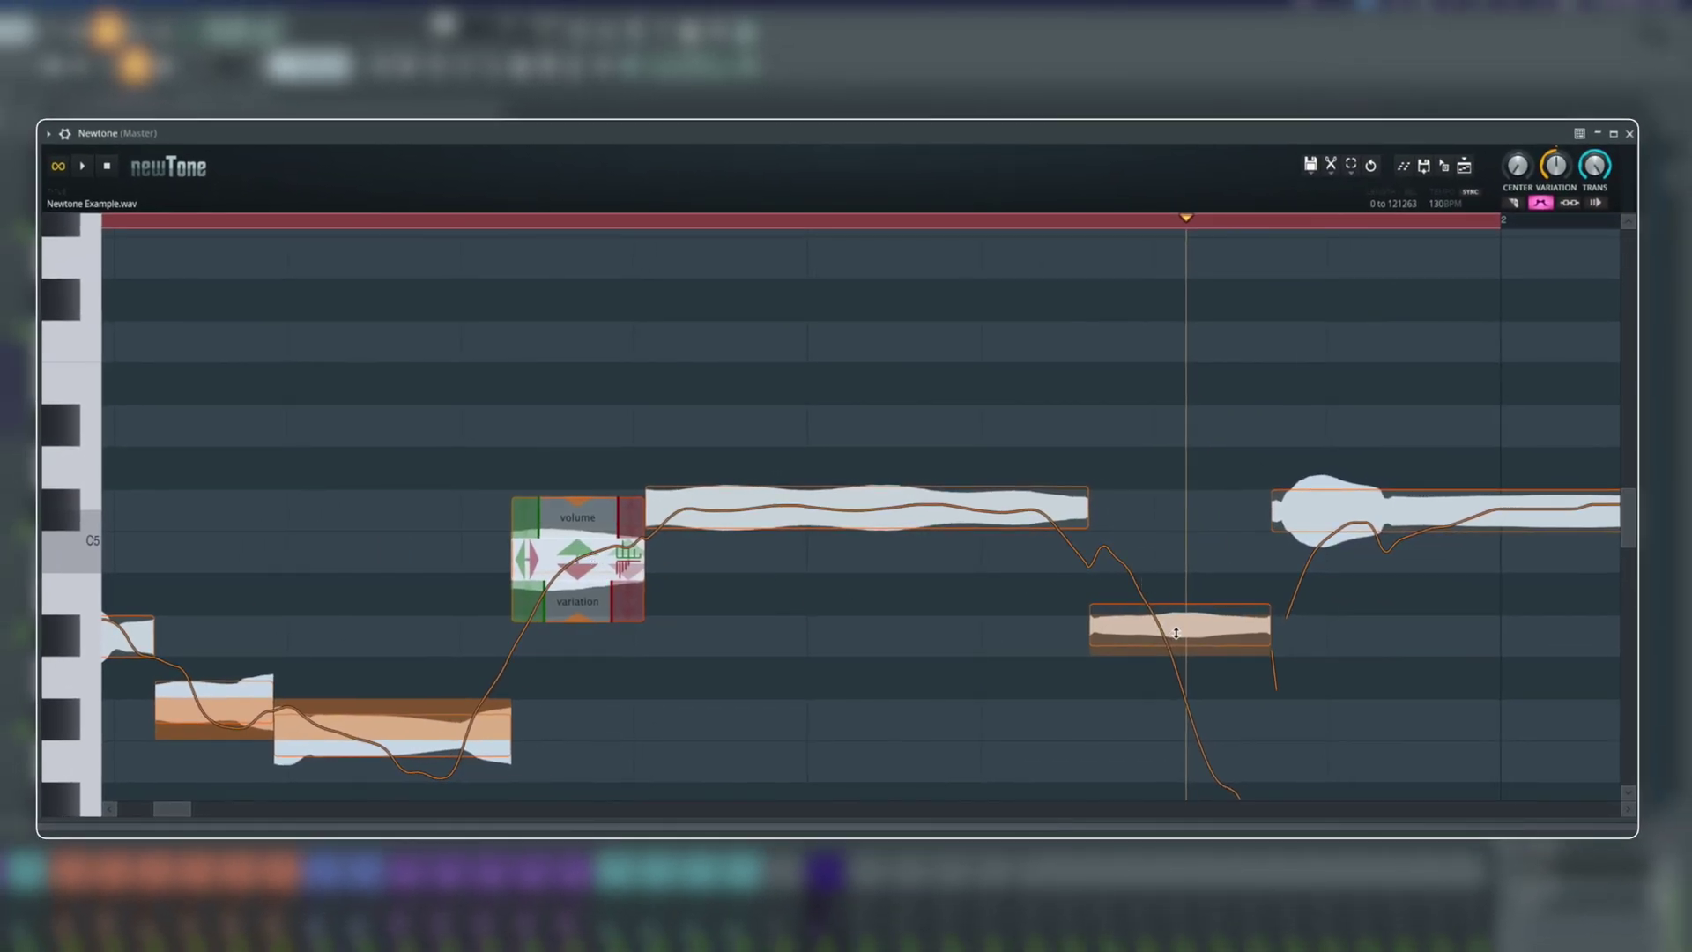
drag(1176, 633, 1182, 548)
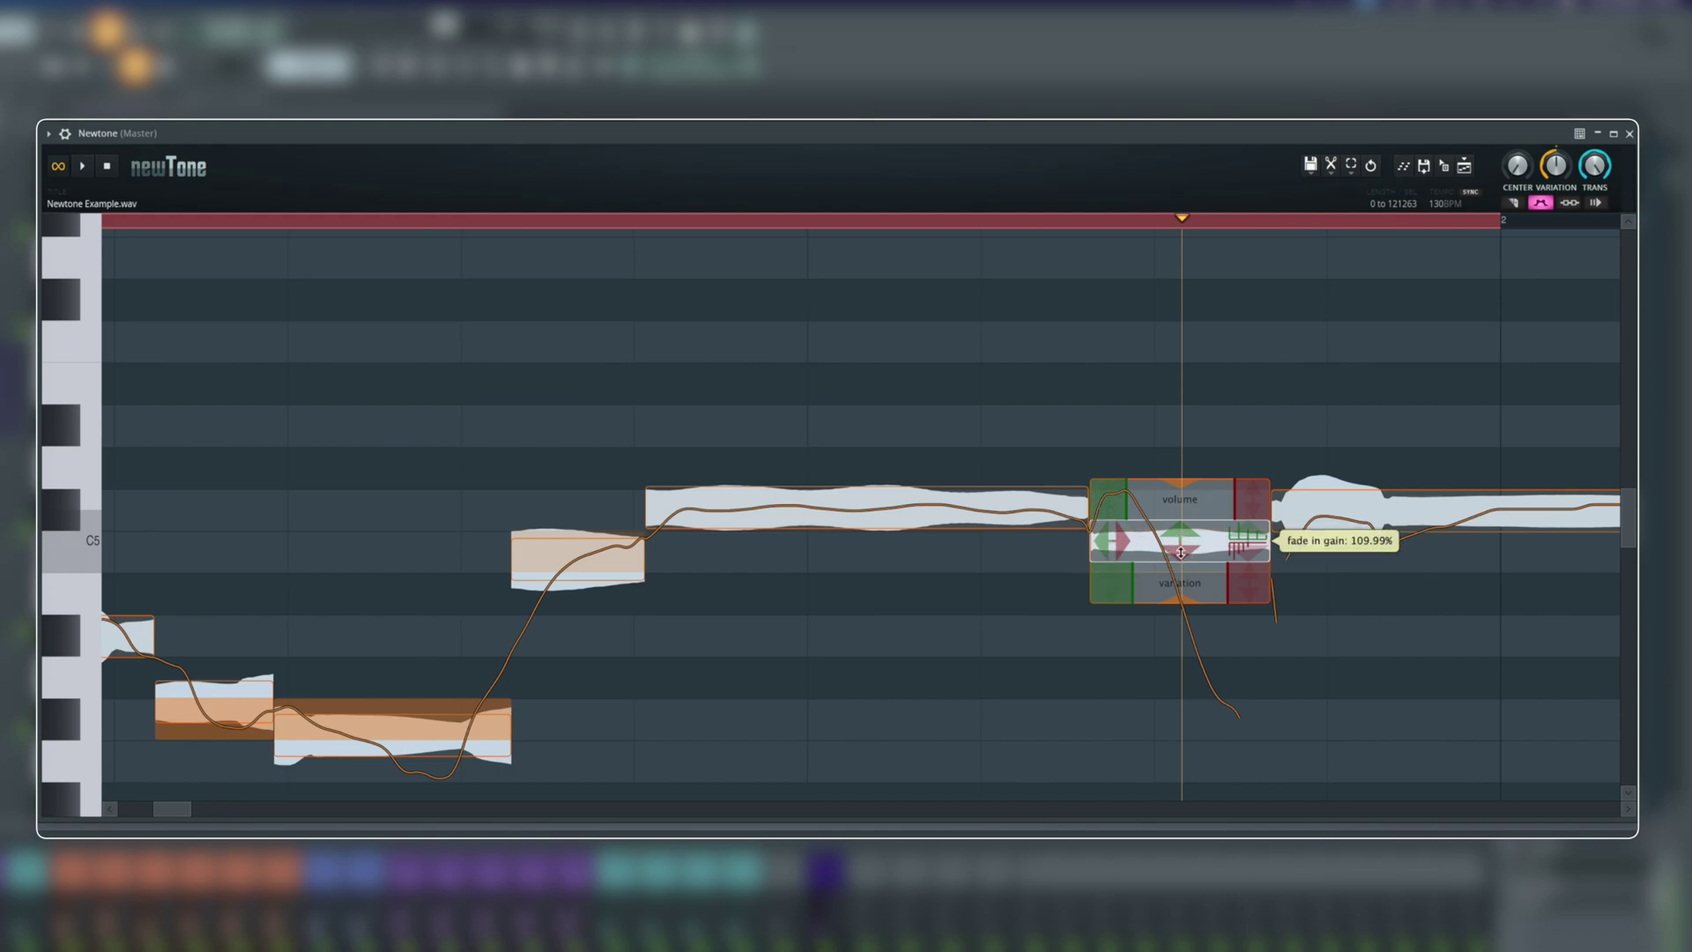
Lower the raised short note's variation to reduce its pitch drop, and play the looped bar.
drag(1179, 610, 1183, 551)
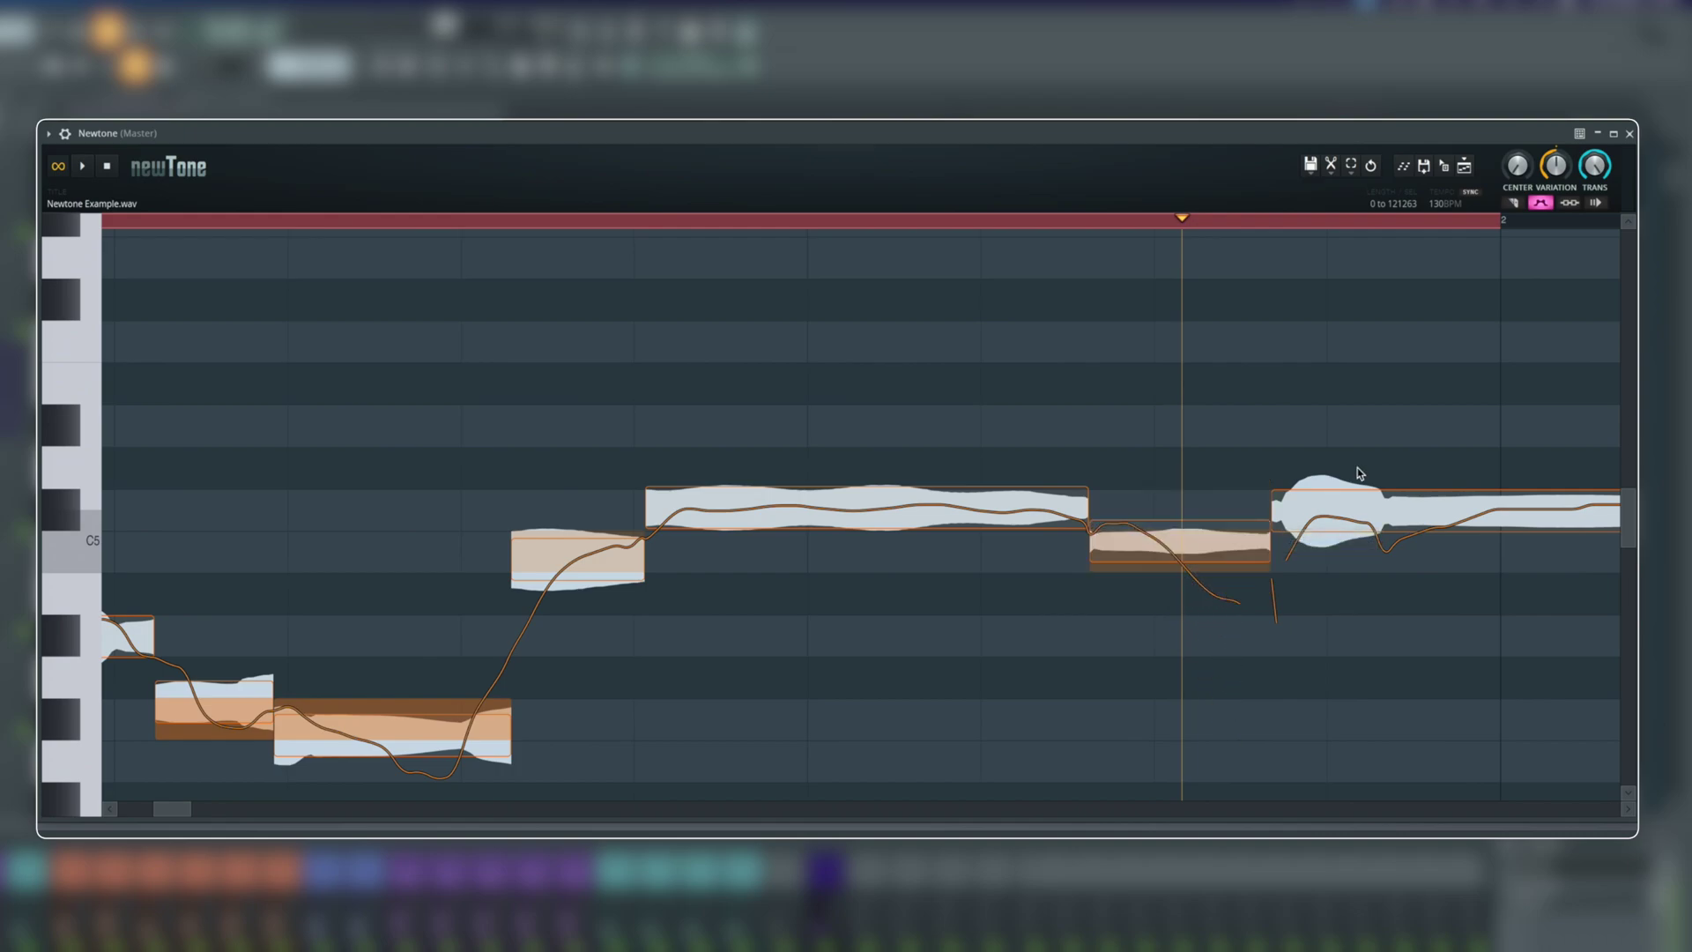
key(space)
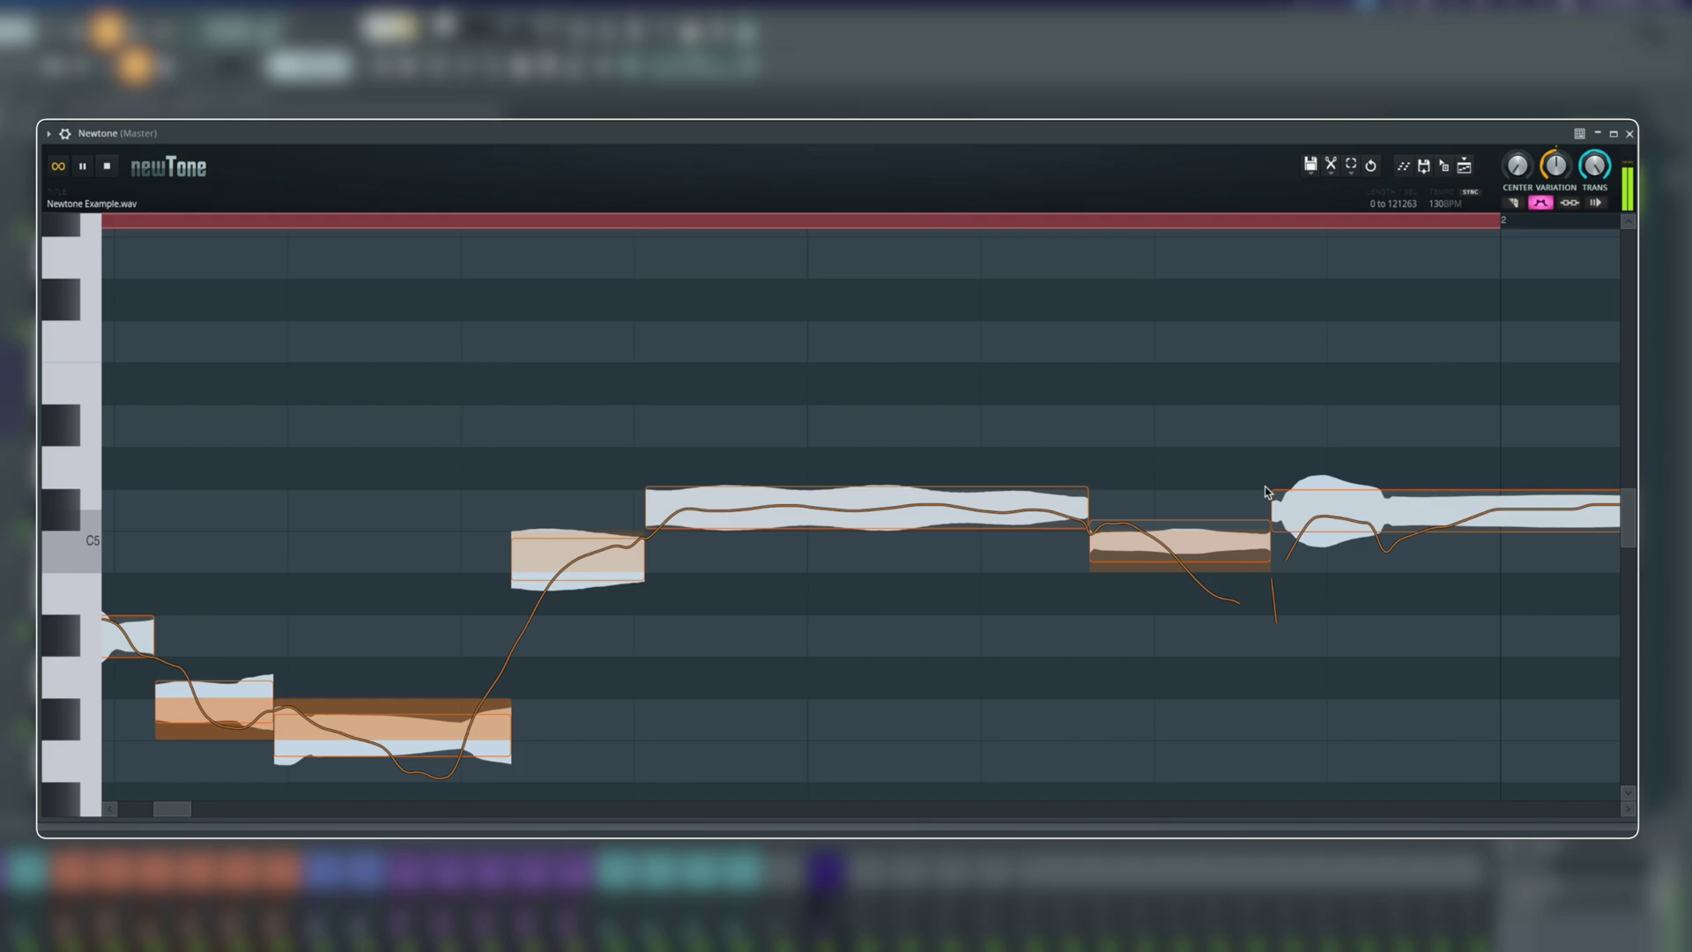
key(space)
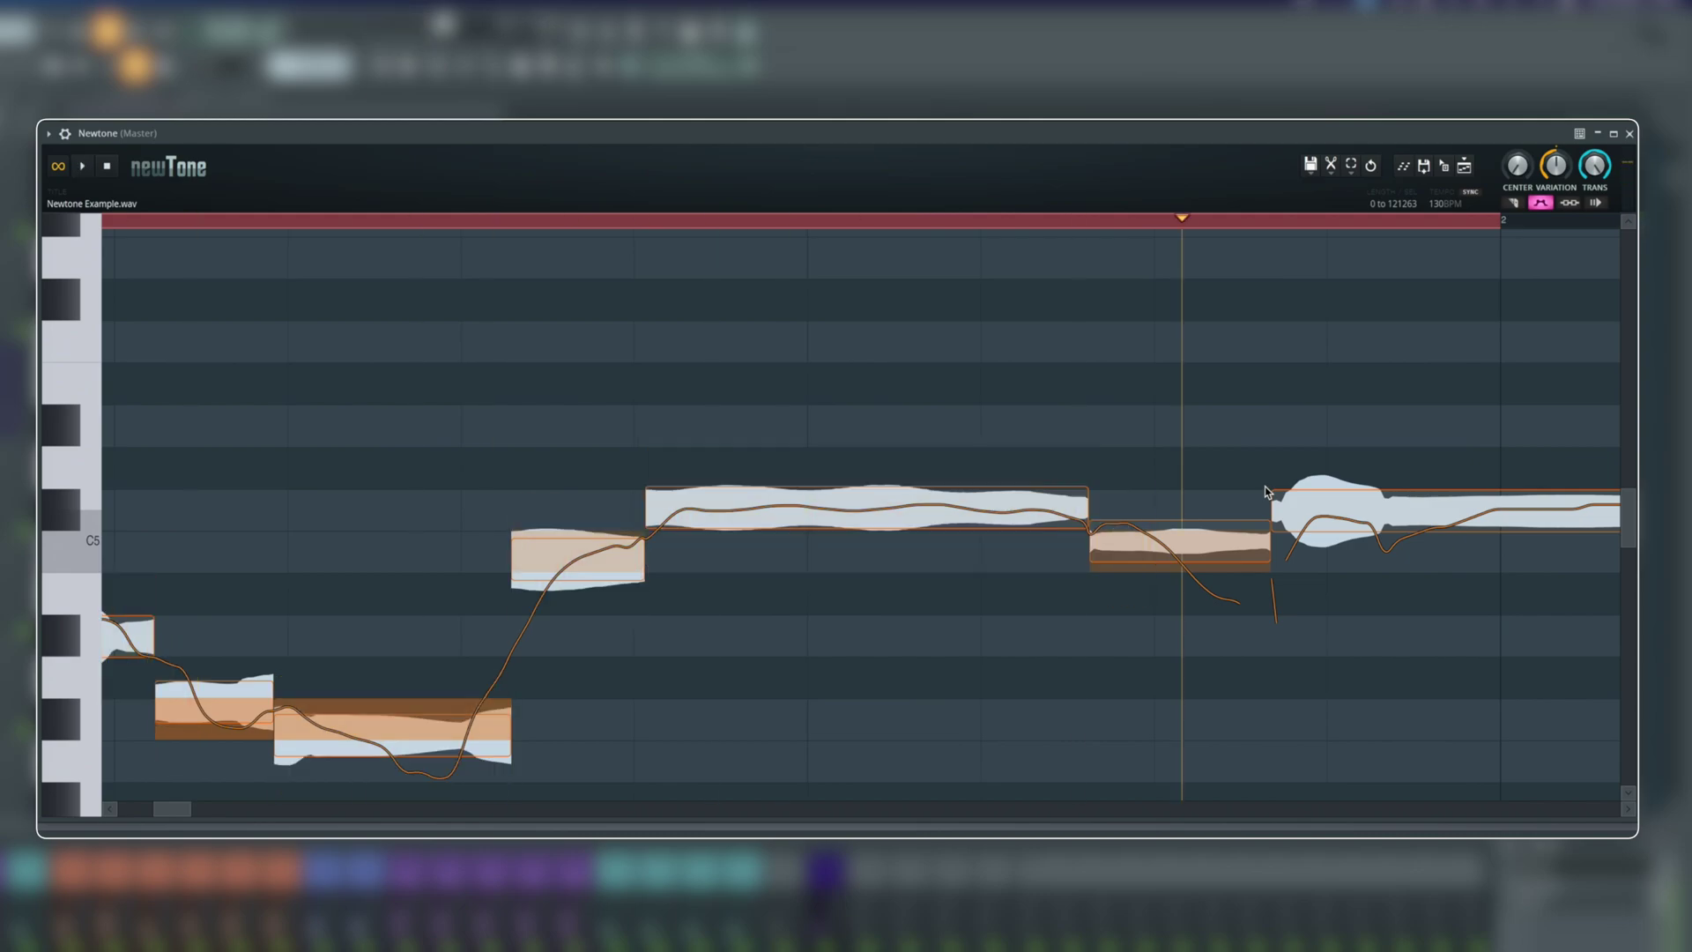
Look over the vocal's pitch curves and notes across the first four bars of the clip.
scroll(959, 543, down, 6)
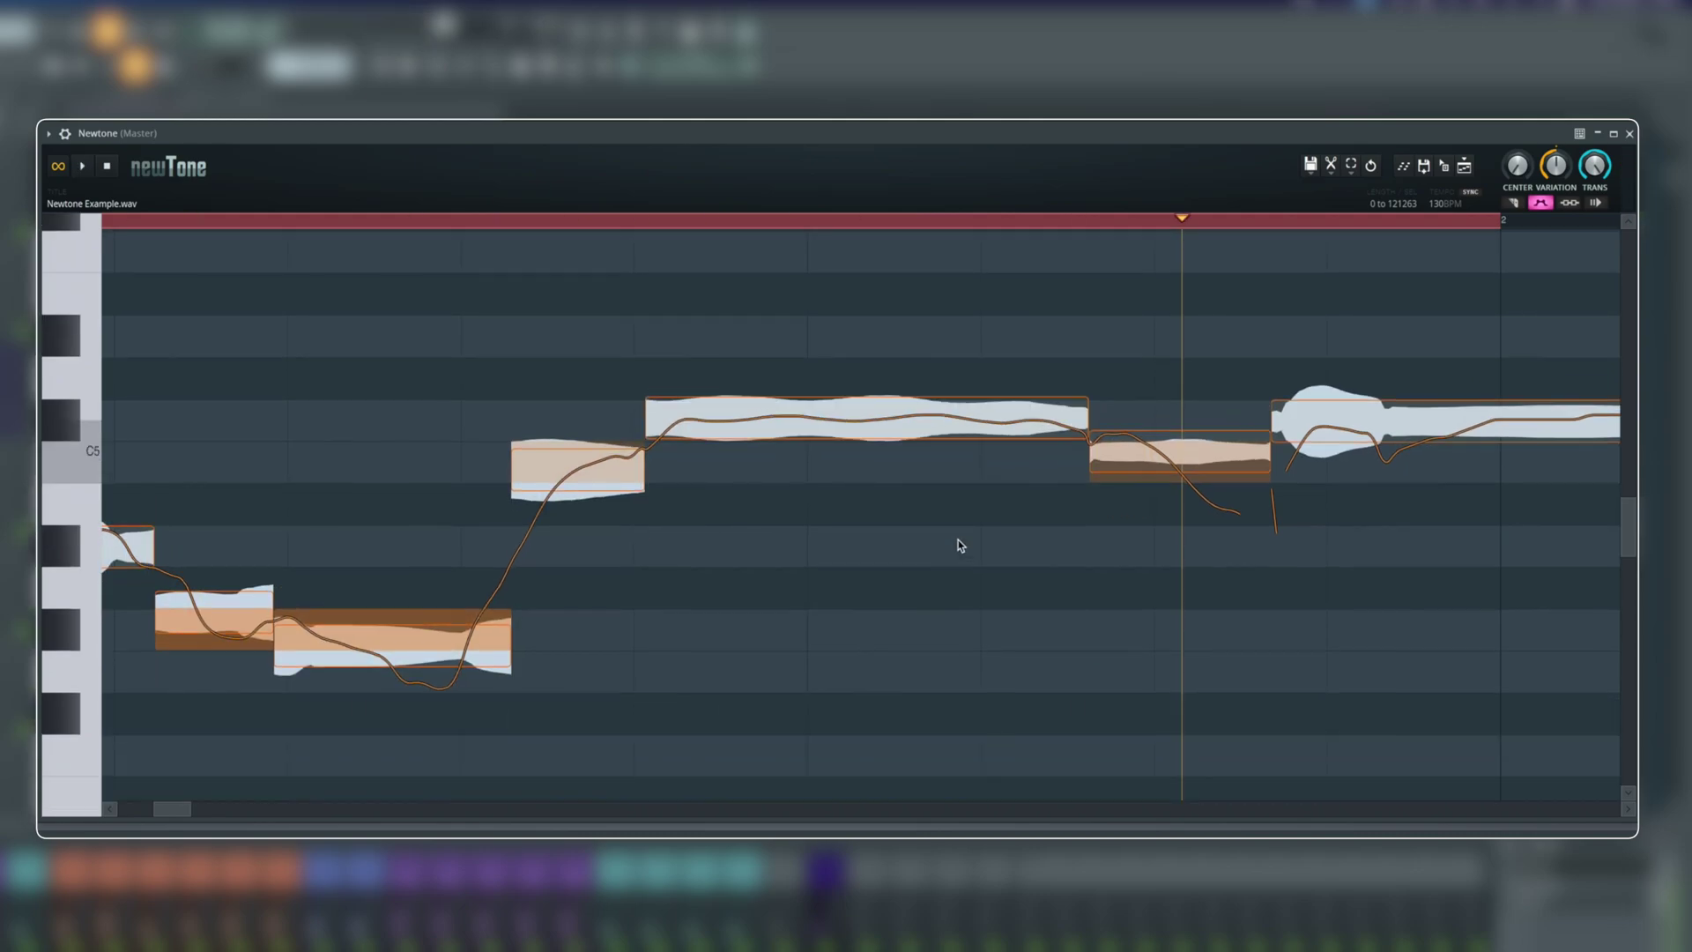
scroll(959, 543, up, 3)
scroll(958, 540, down, 8)
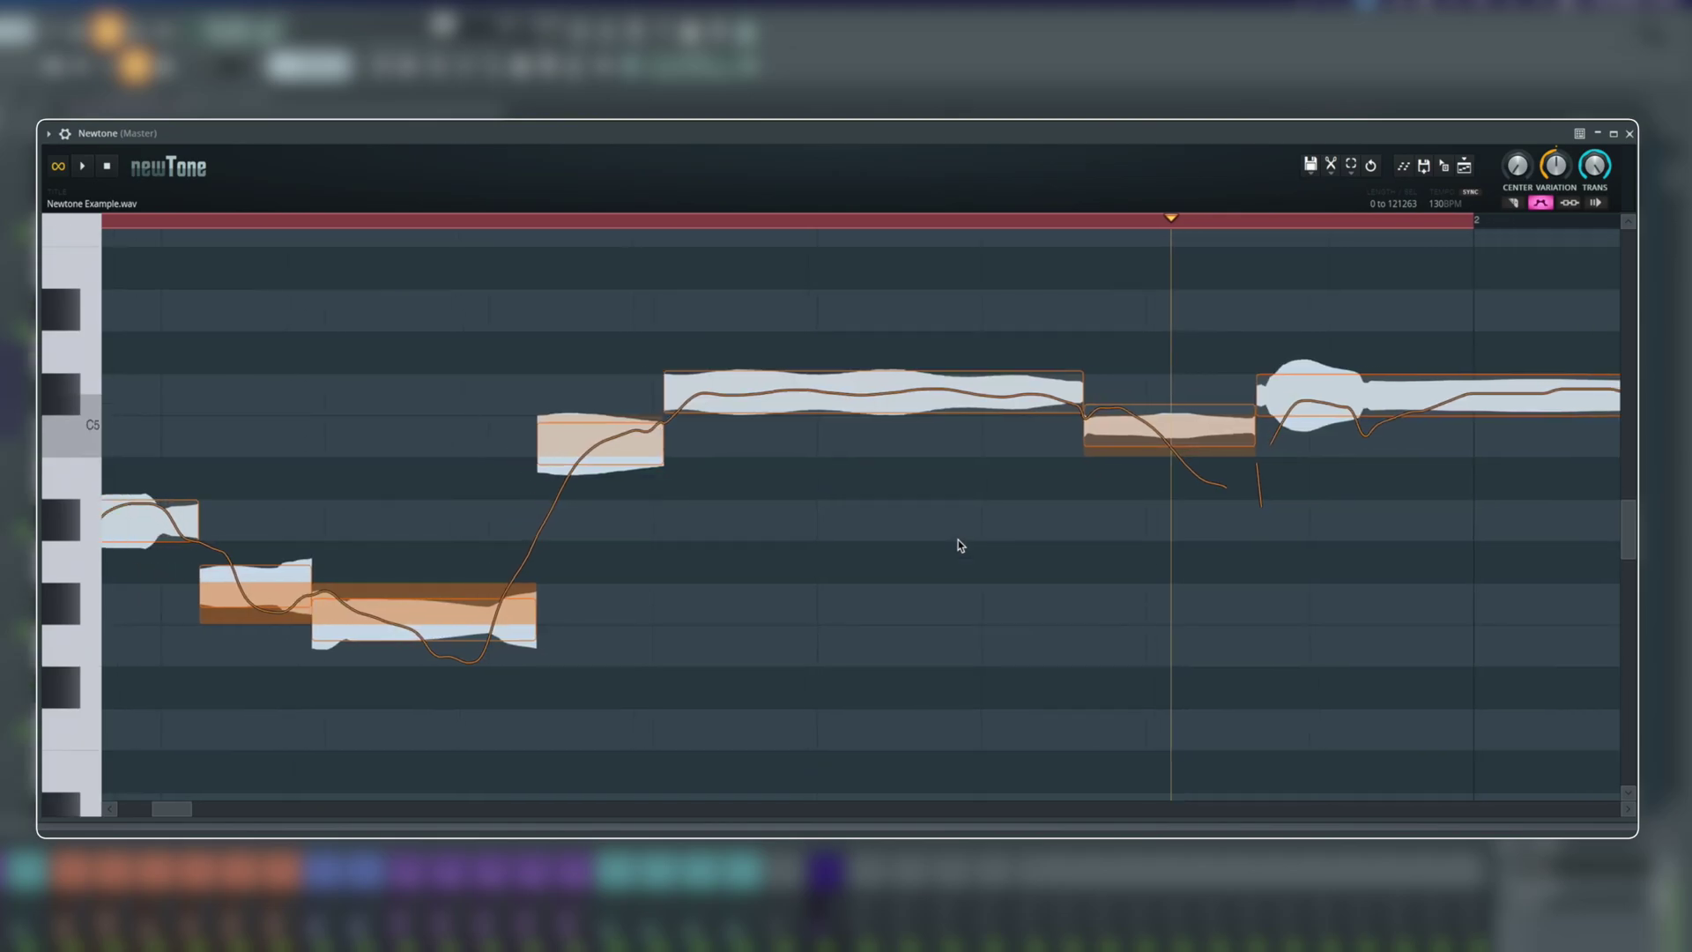
scroll(959, 540, down, 1)
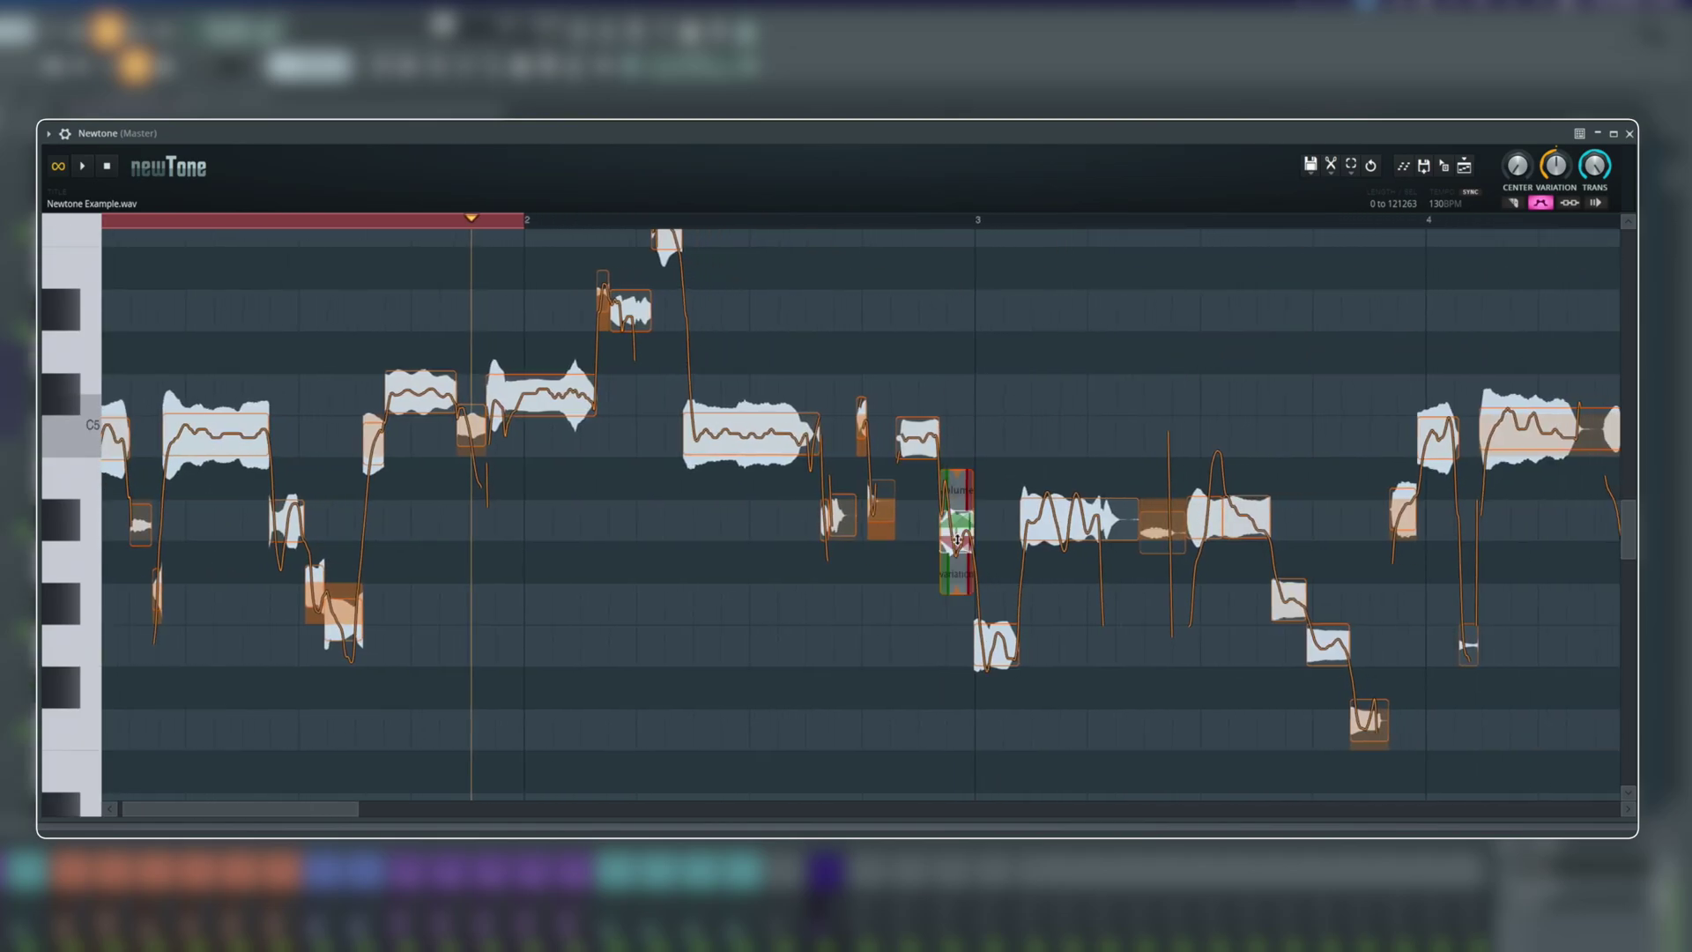
scroll(823, 550, up, 2)
scroll(450, 251, down, 3)
scroll(449, 251, up, 5)
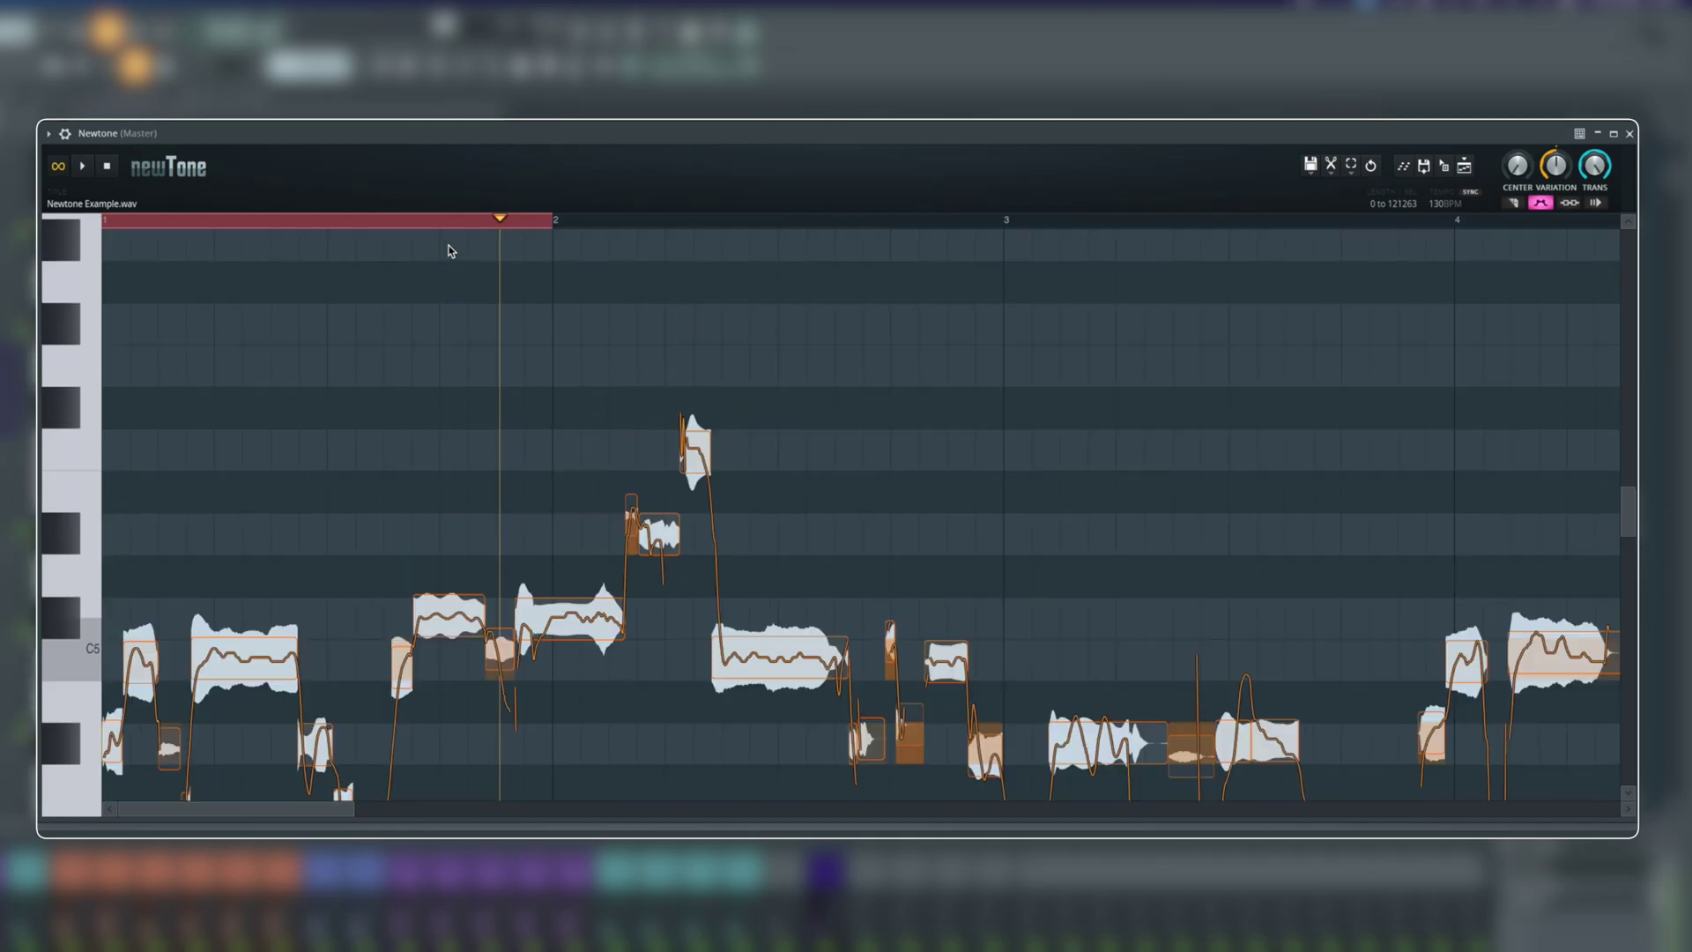
scroll(495, 379, down, 4)
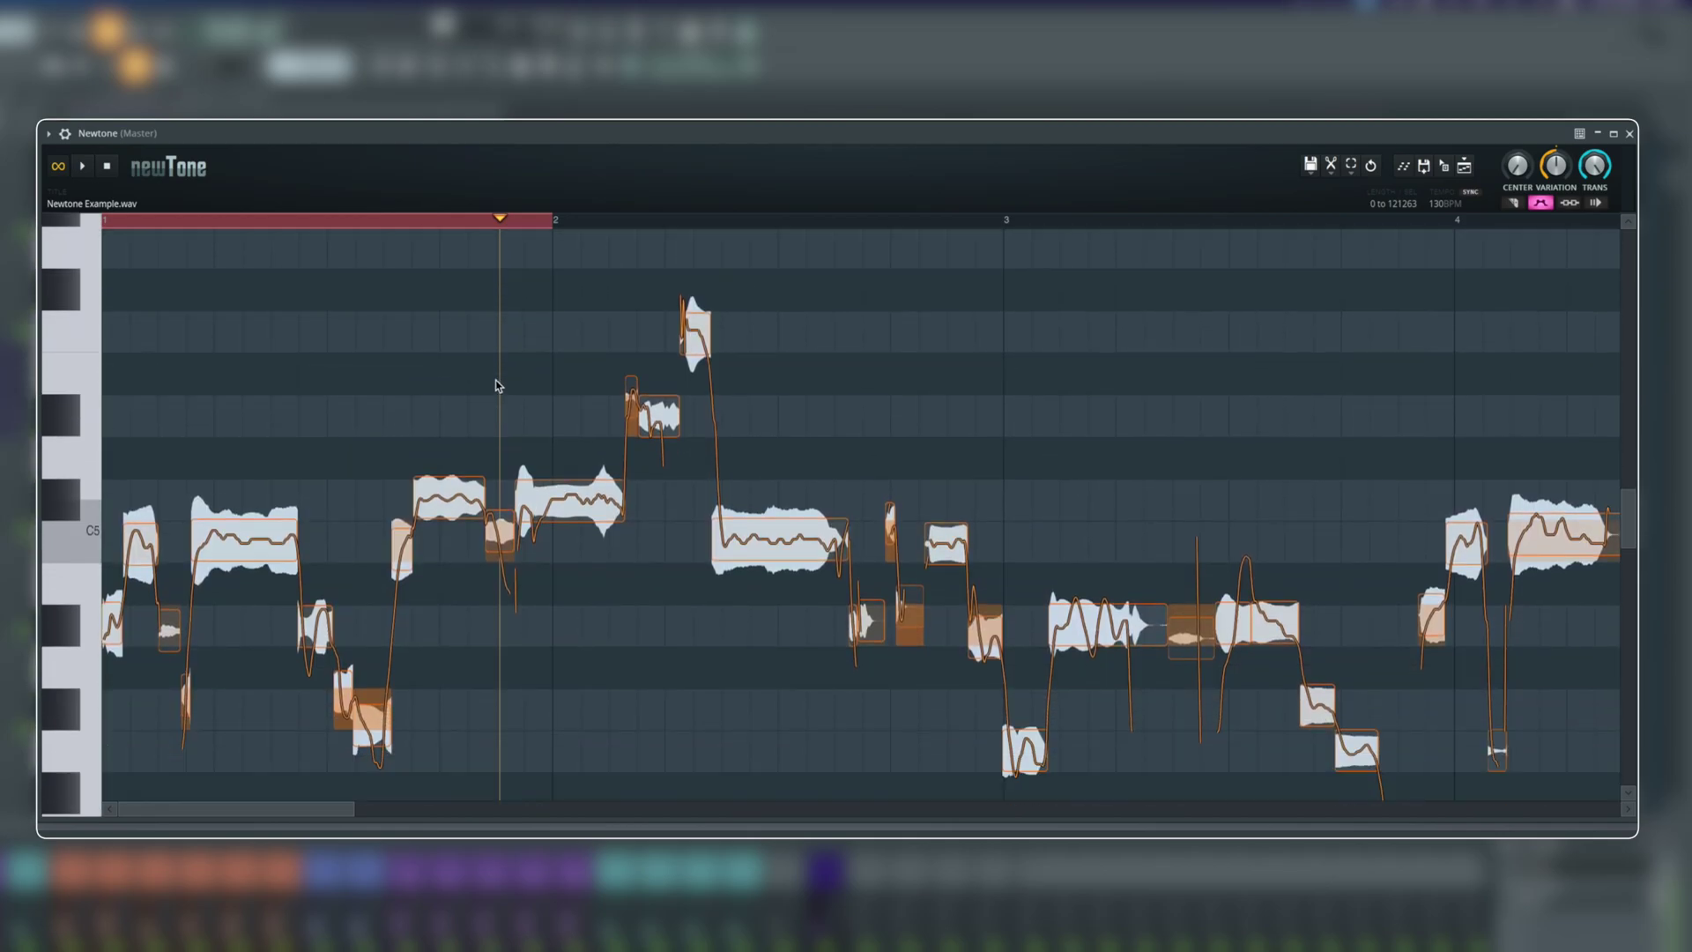
scroll(476, 362, down, 1)
click(324, 222)
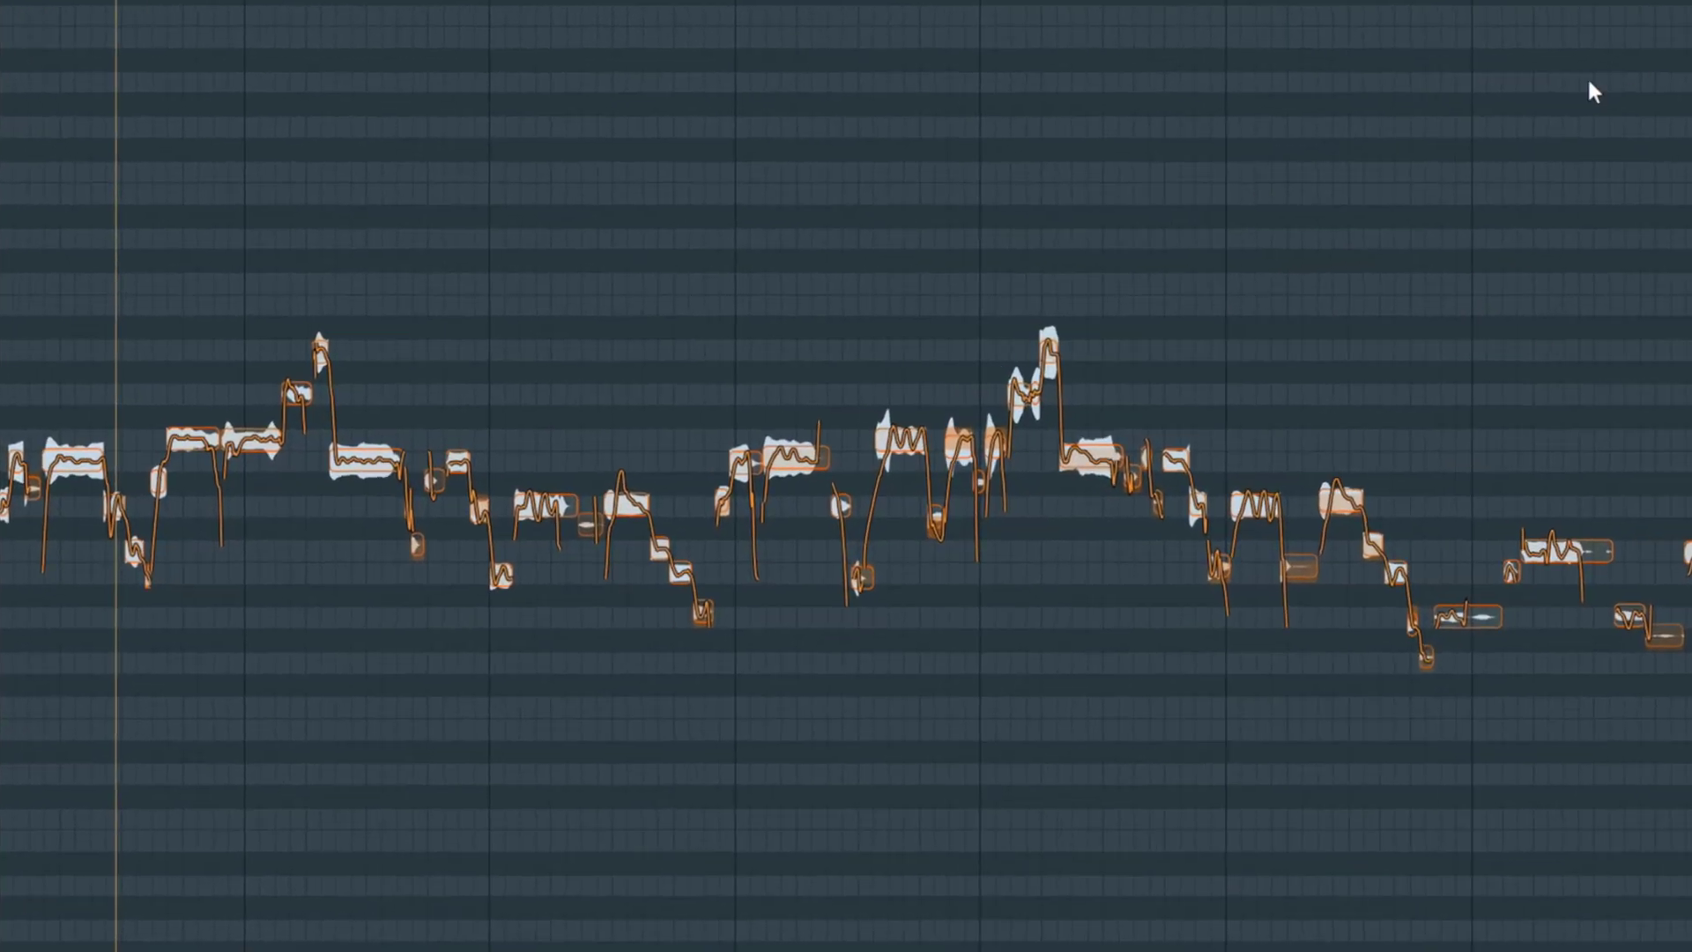
Select all notes, flatten their pitch curves onto the note centres with Center and Variation, and deselect them.
key(ctrl+a)
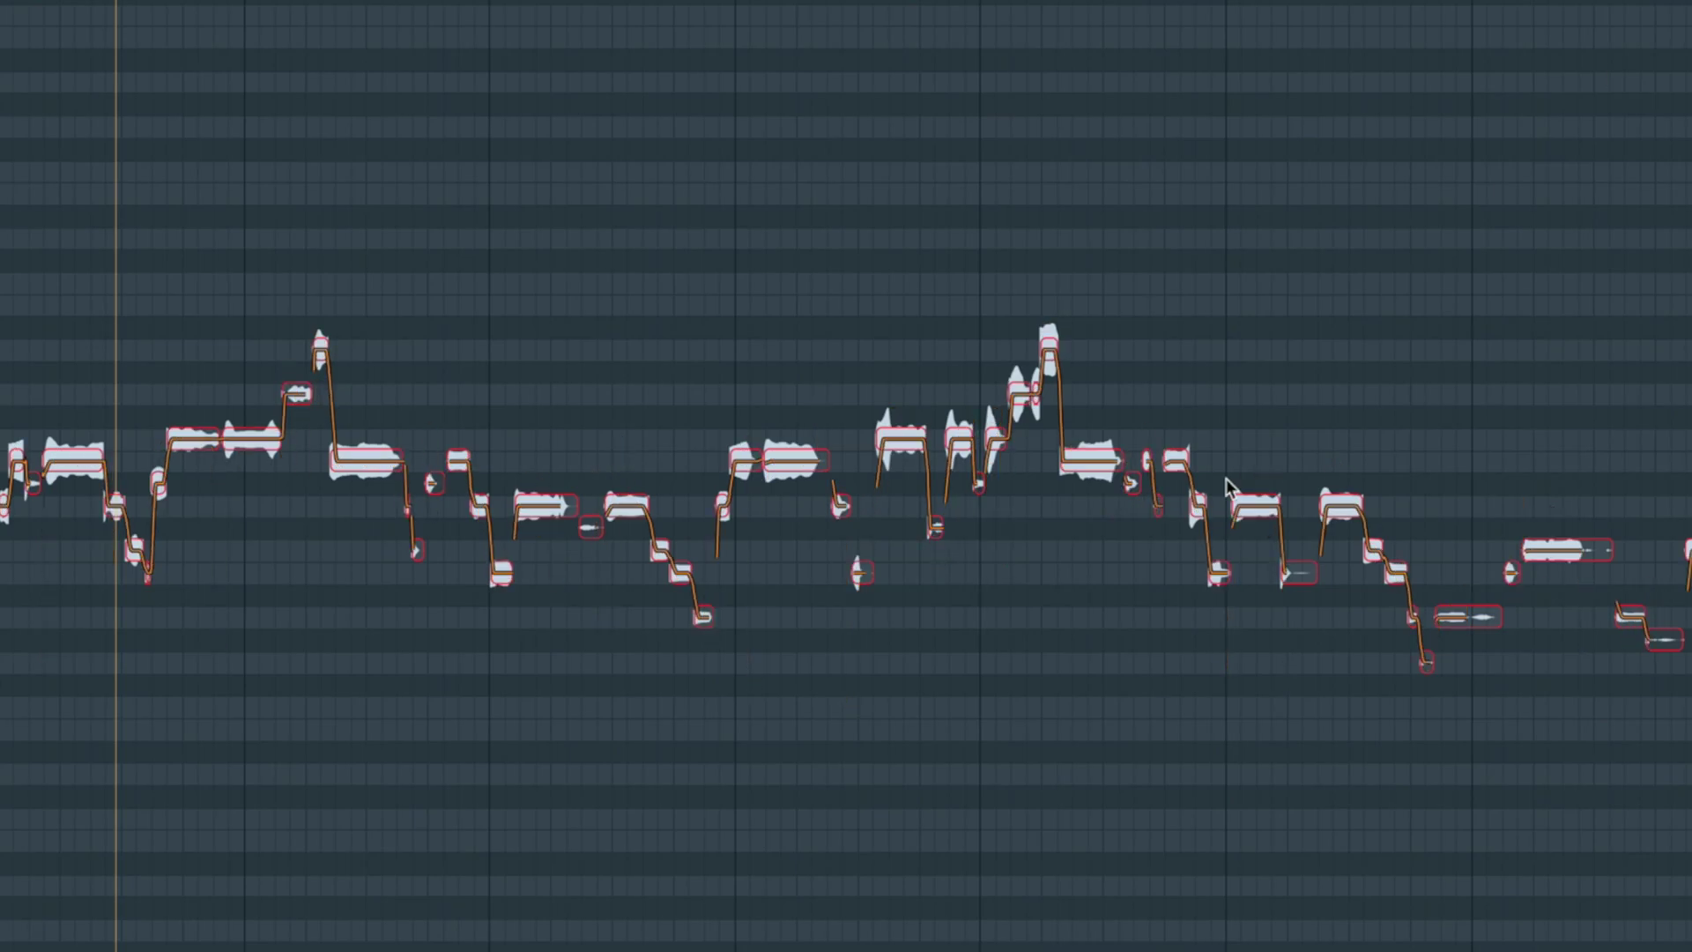
click(979, 611)
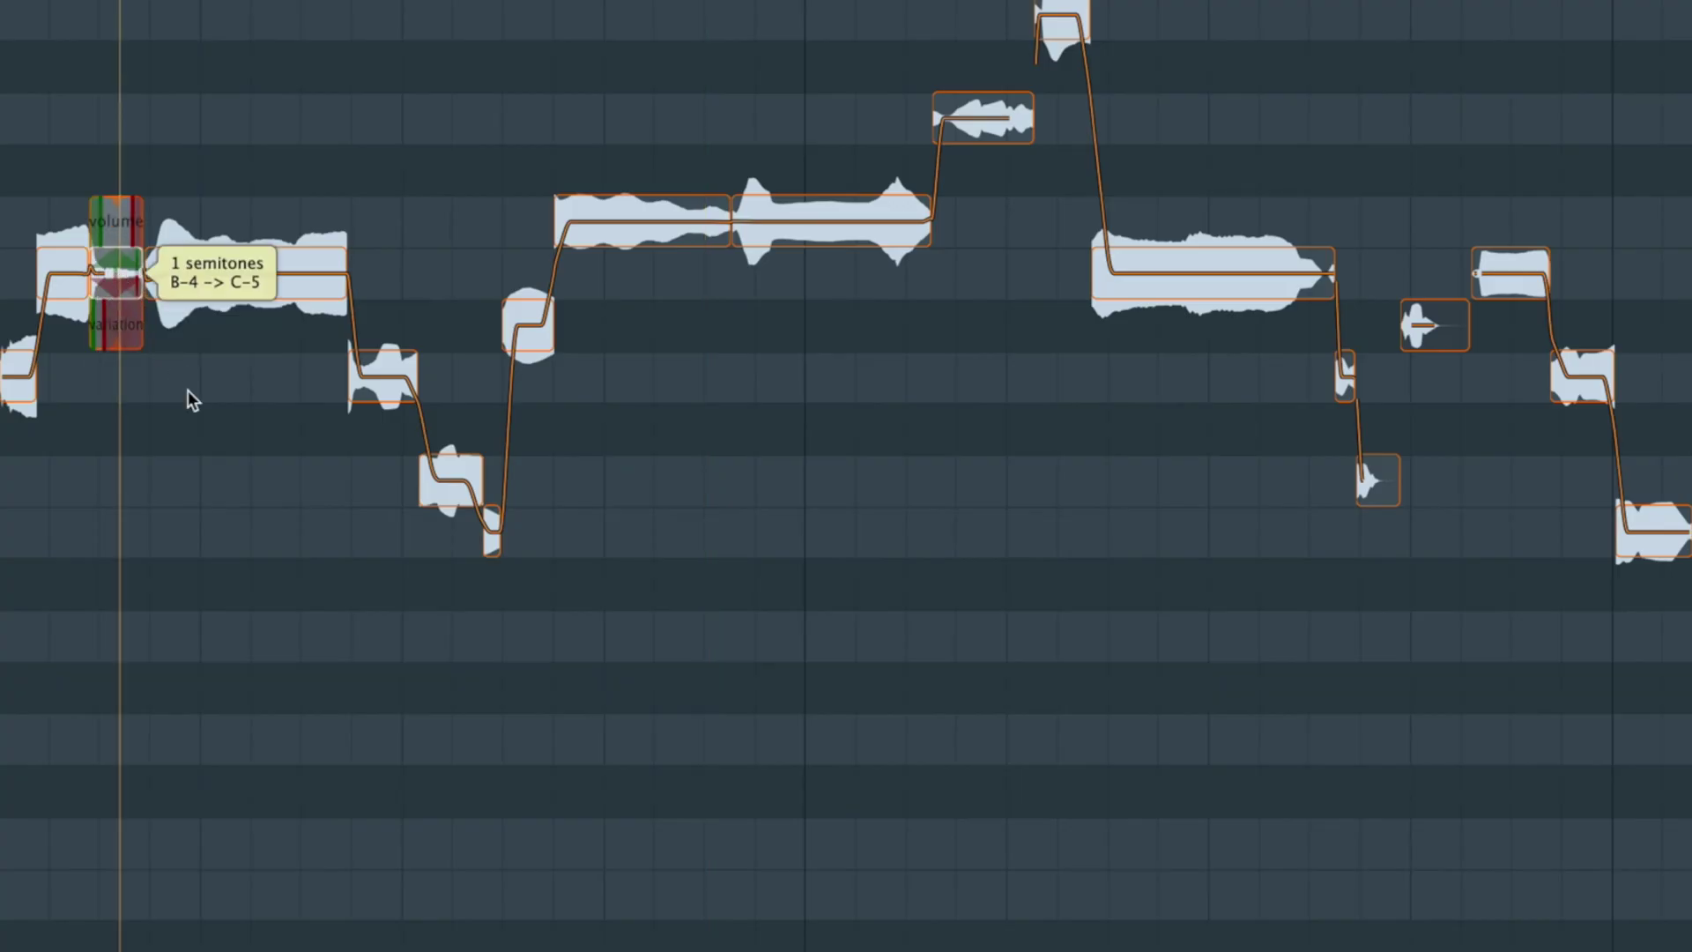
Raise the lower notes in the first bar, before the long higher notes, to C5 and play the result.
drag(19, 383, 18, 280)
drag(382, 381, 382, 246)
drag(527, 333, 521, 282)
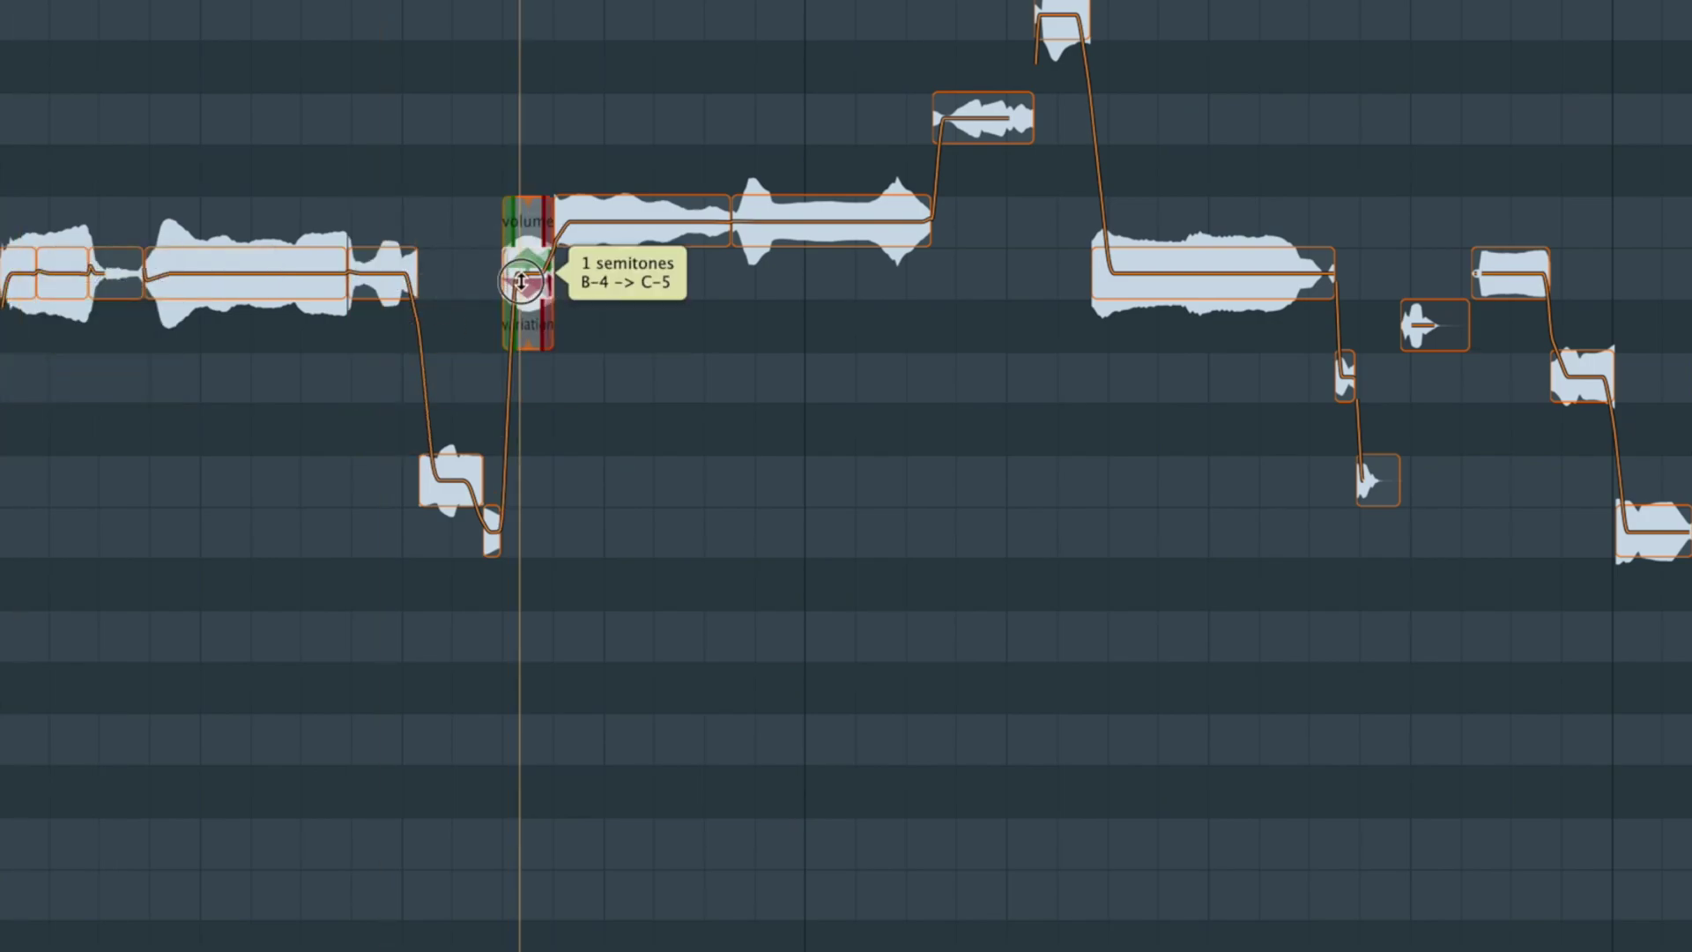
drag(451, 480, 451, 273)
drag(495, 492, 497, 274)
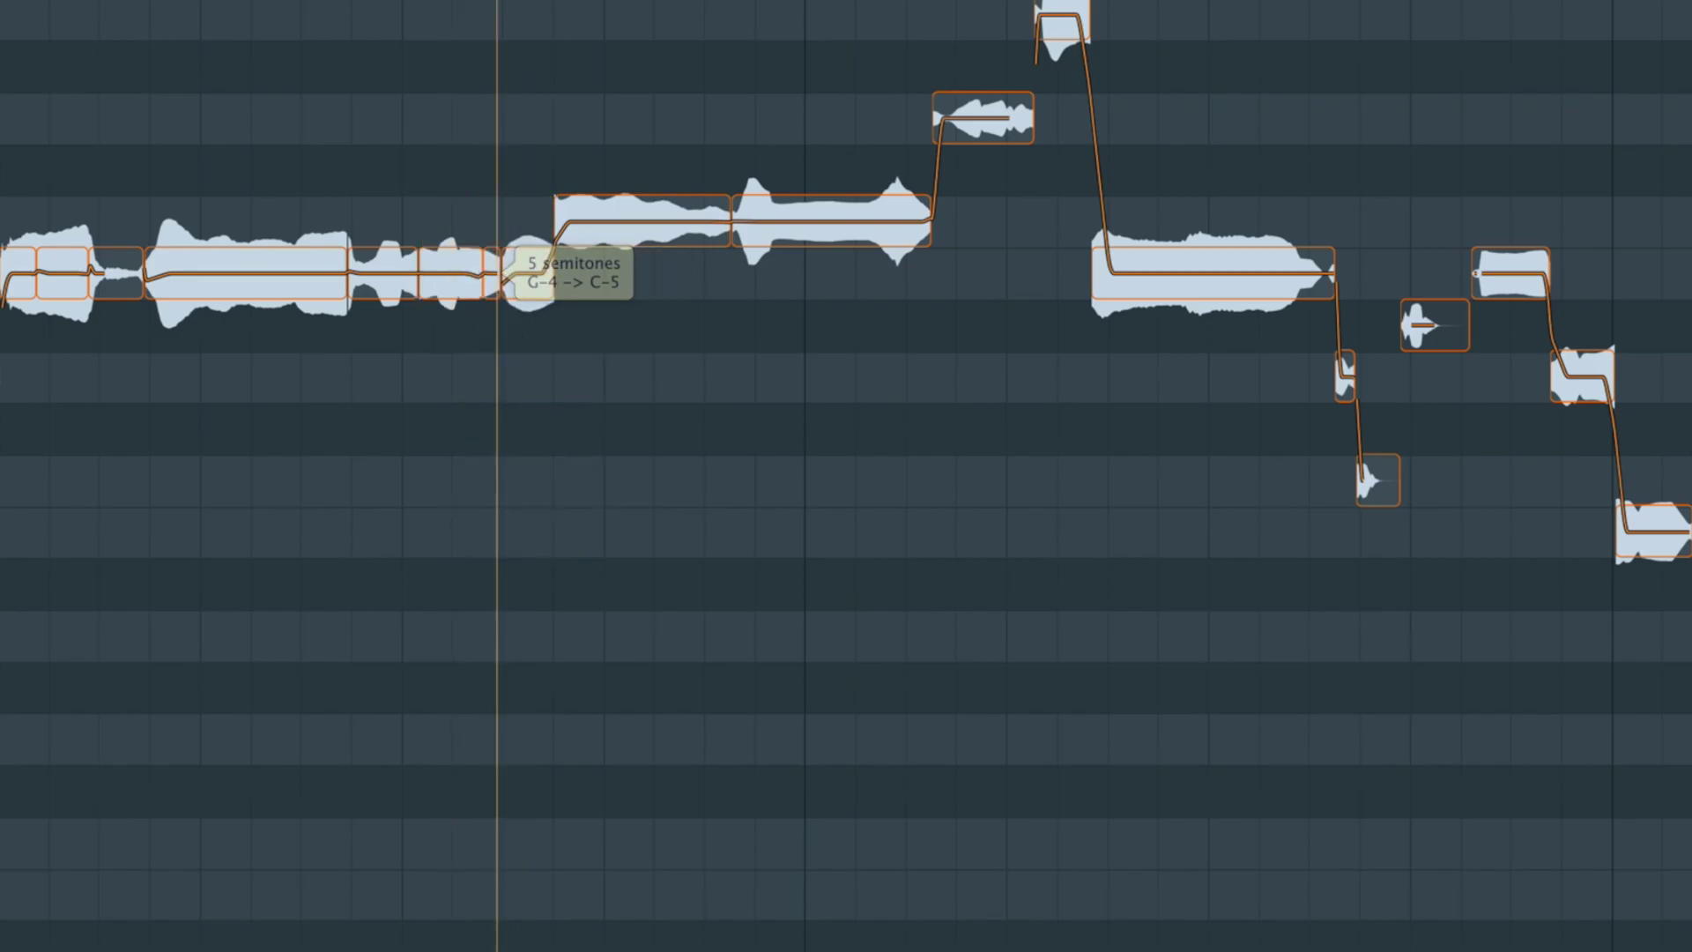
key(space)
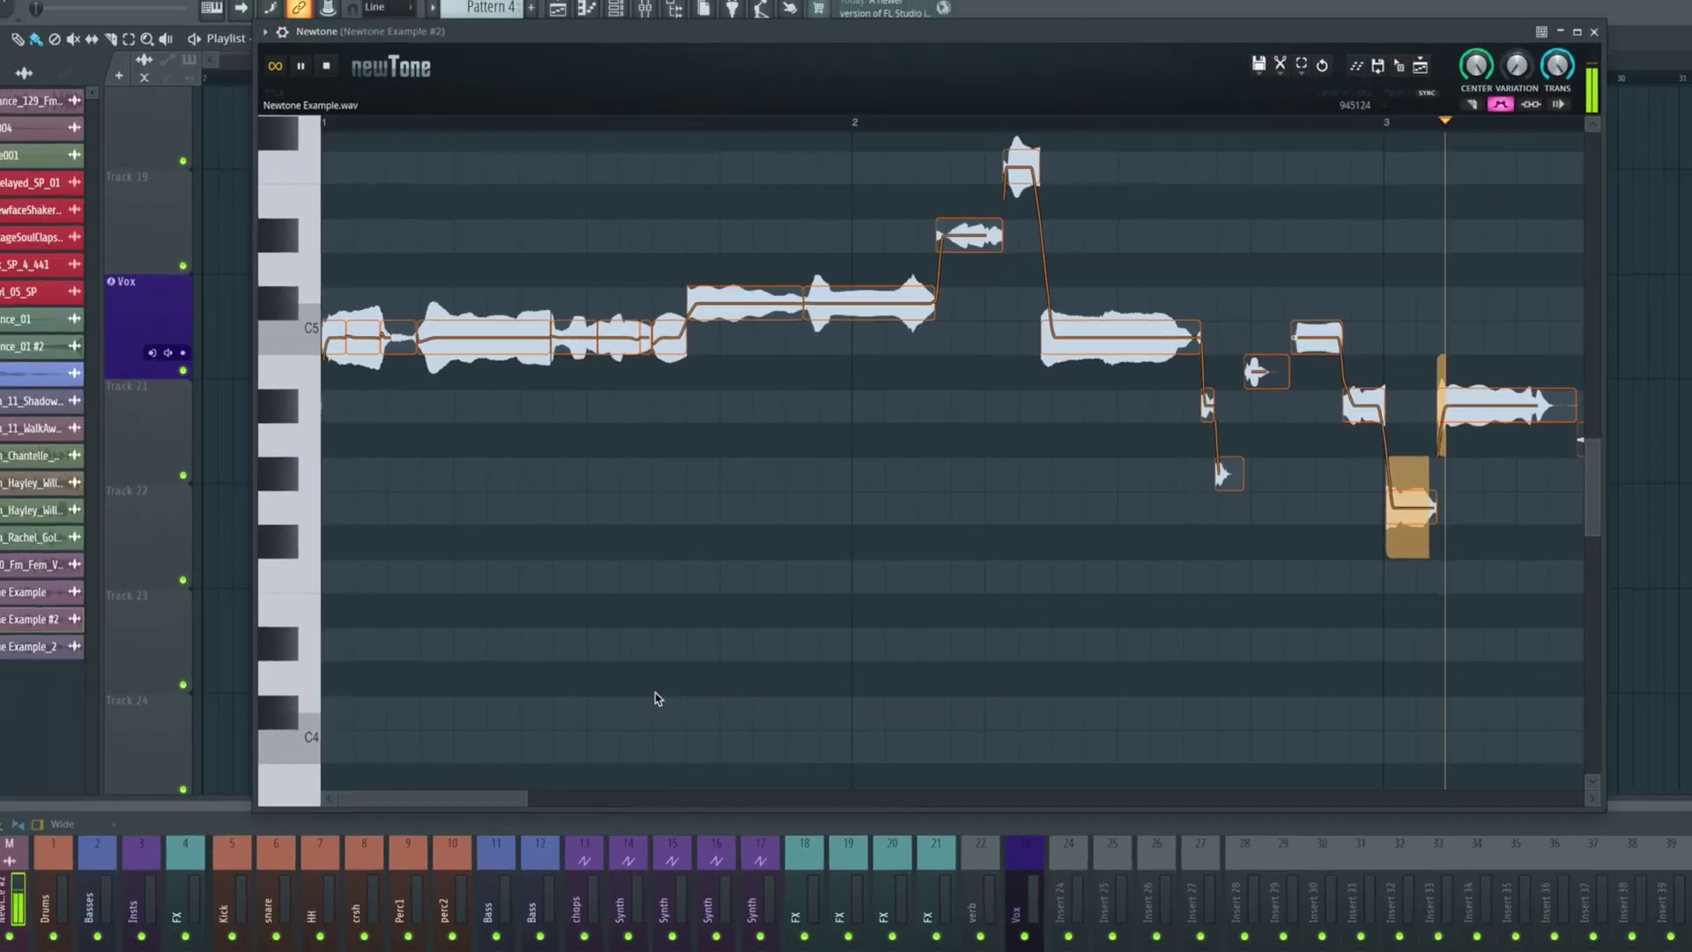
key(space)
In bar 3, raise the short A4 note to A#4, the opening G4 note to G#4 and the descending notes to A#4.
drag(639, 658, 843, 663)
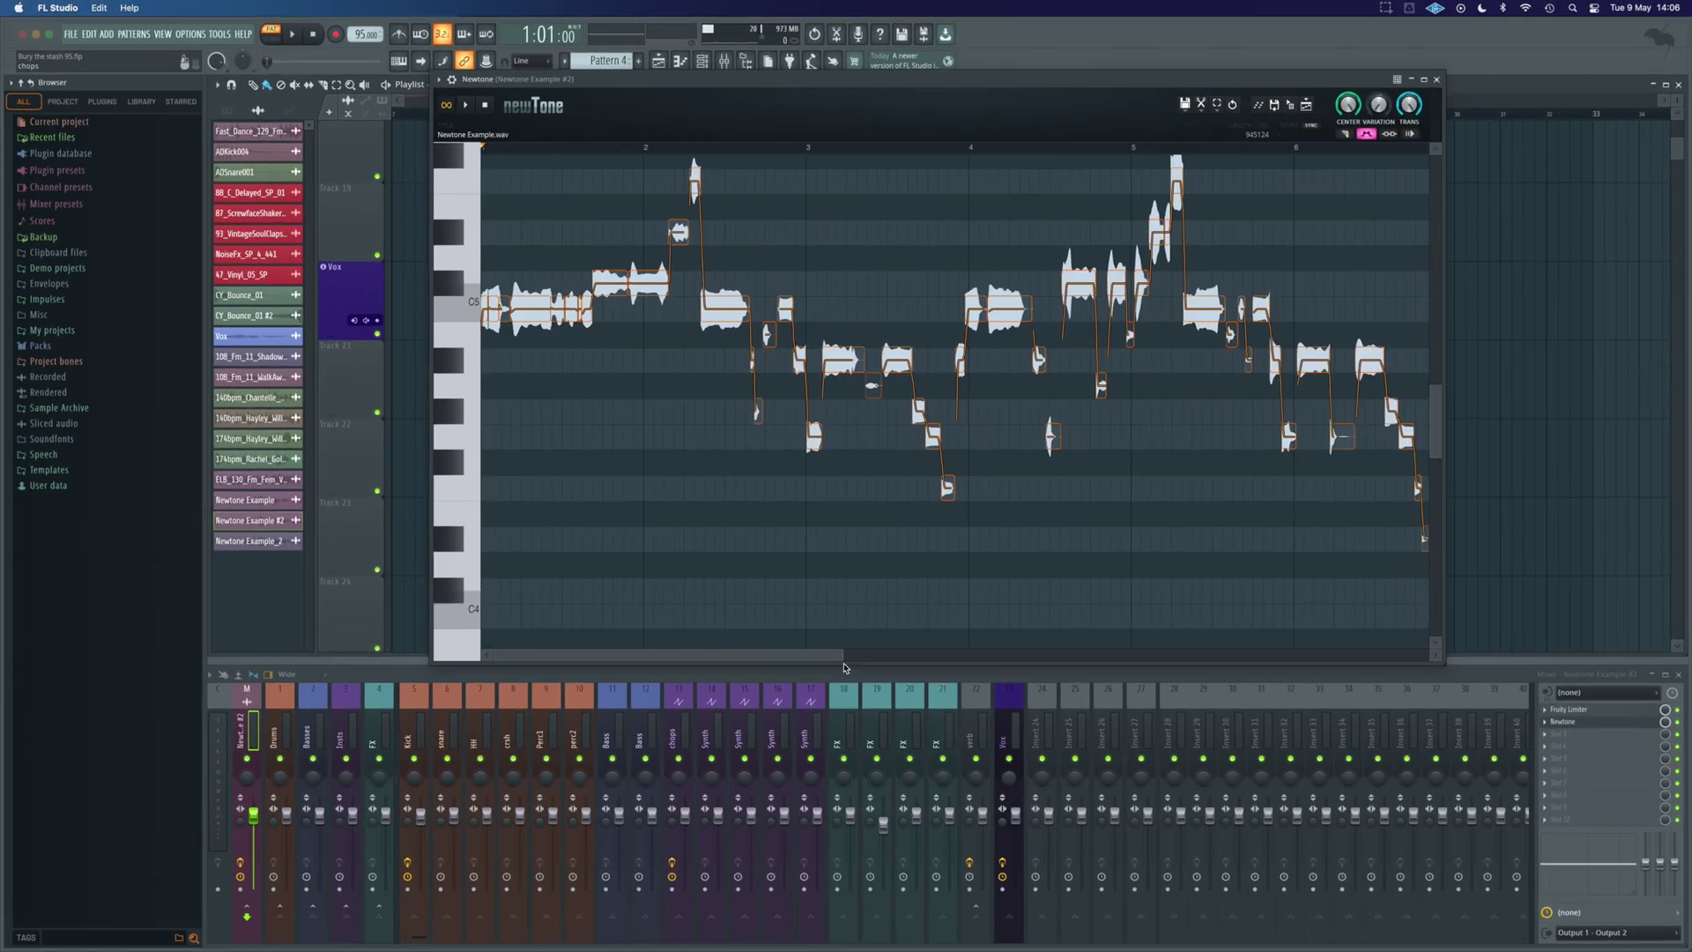
drag(875, 386, 875, 361)
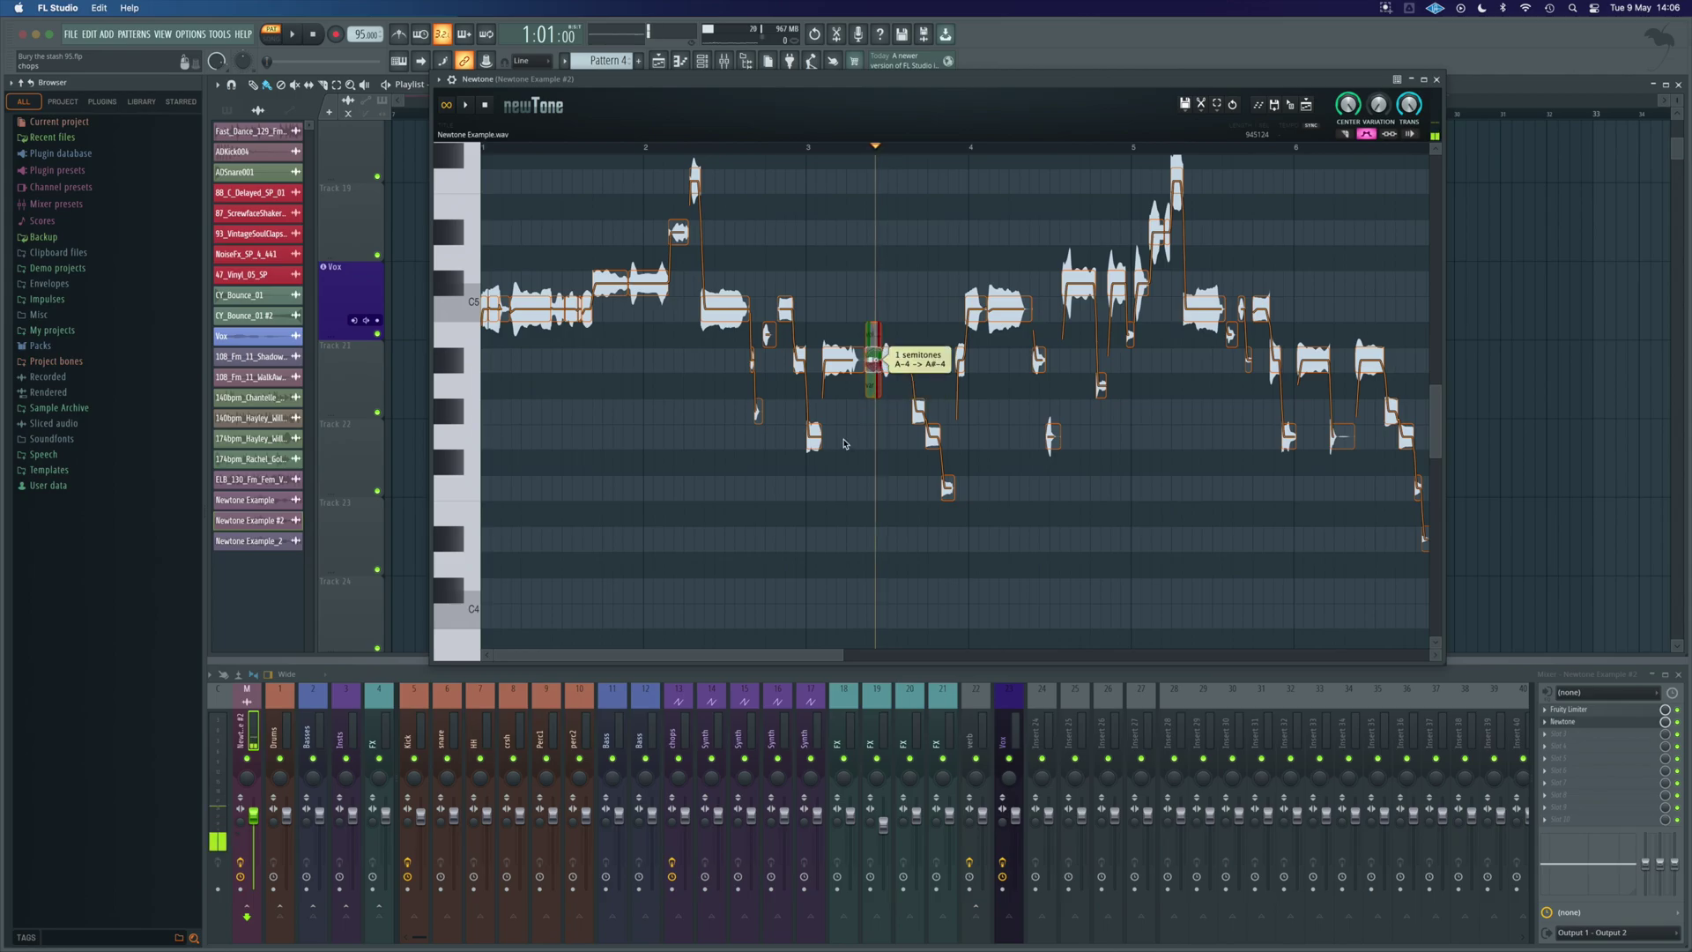
drag(813, 437, 814, 413)
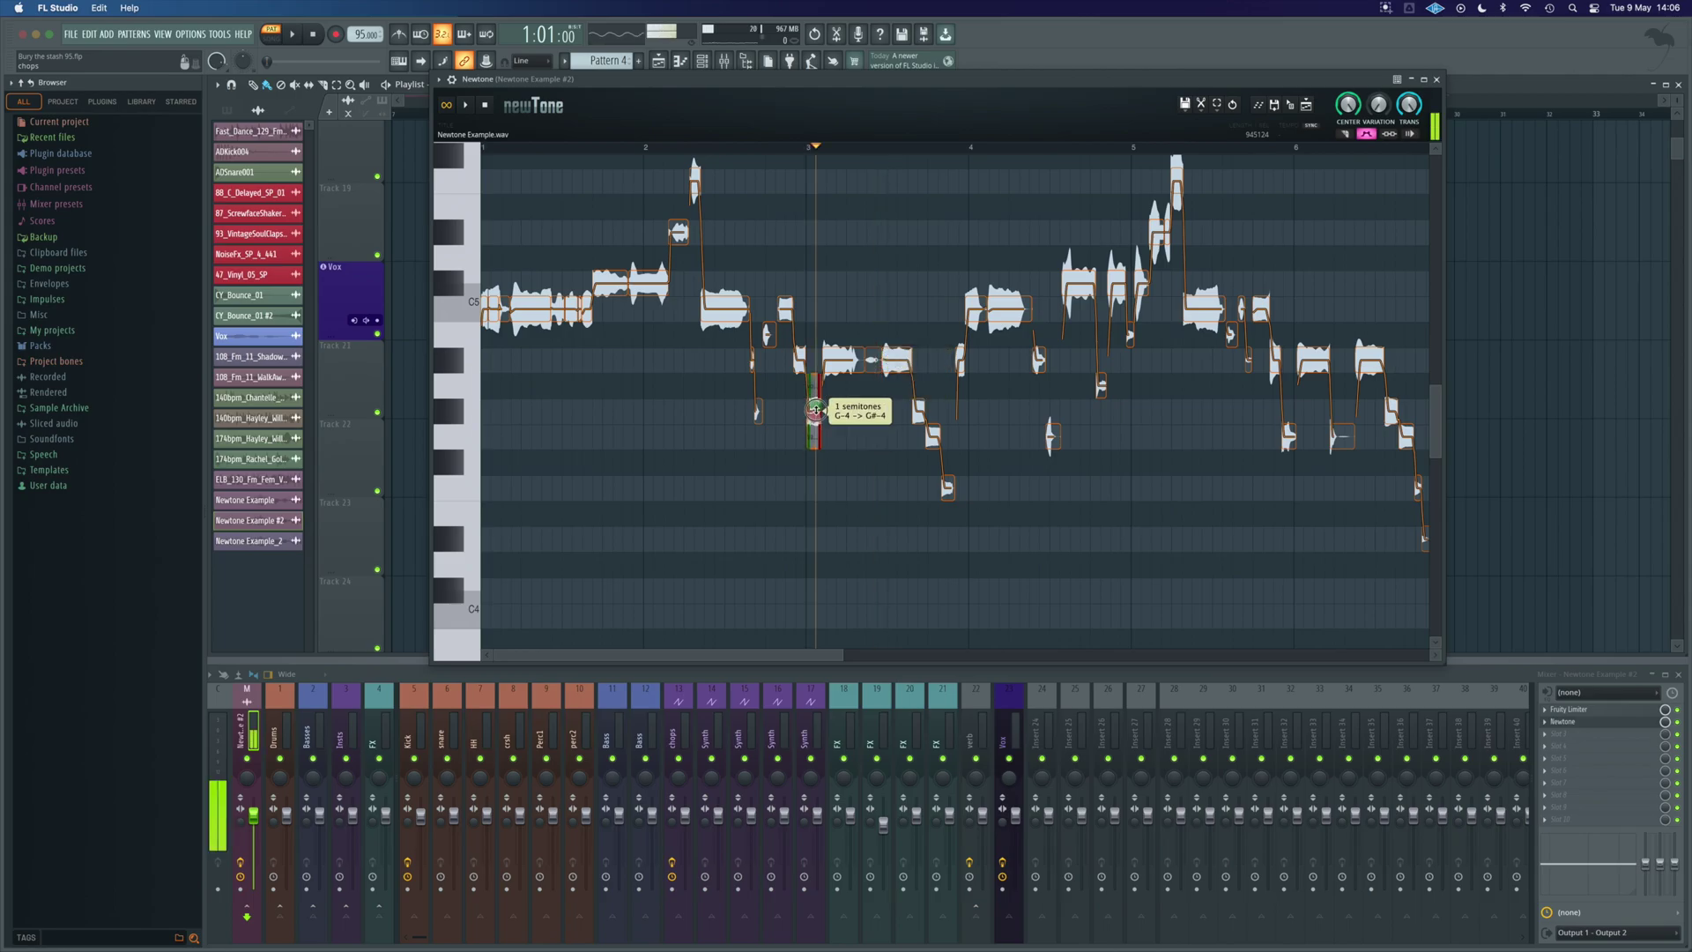
drag(919, 411, 921, 359)
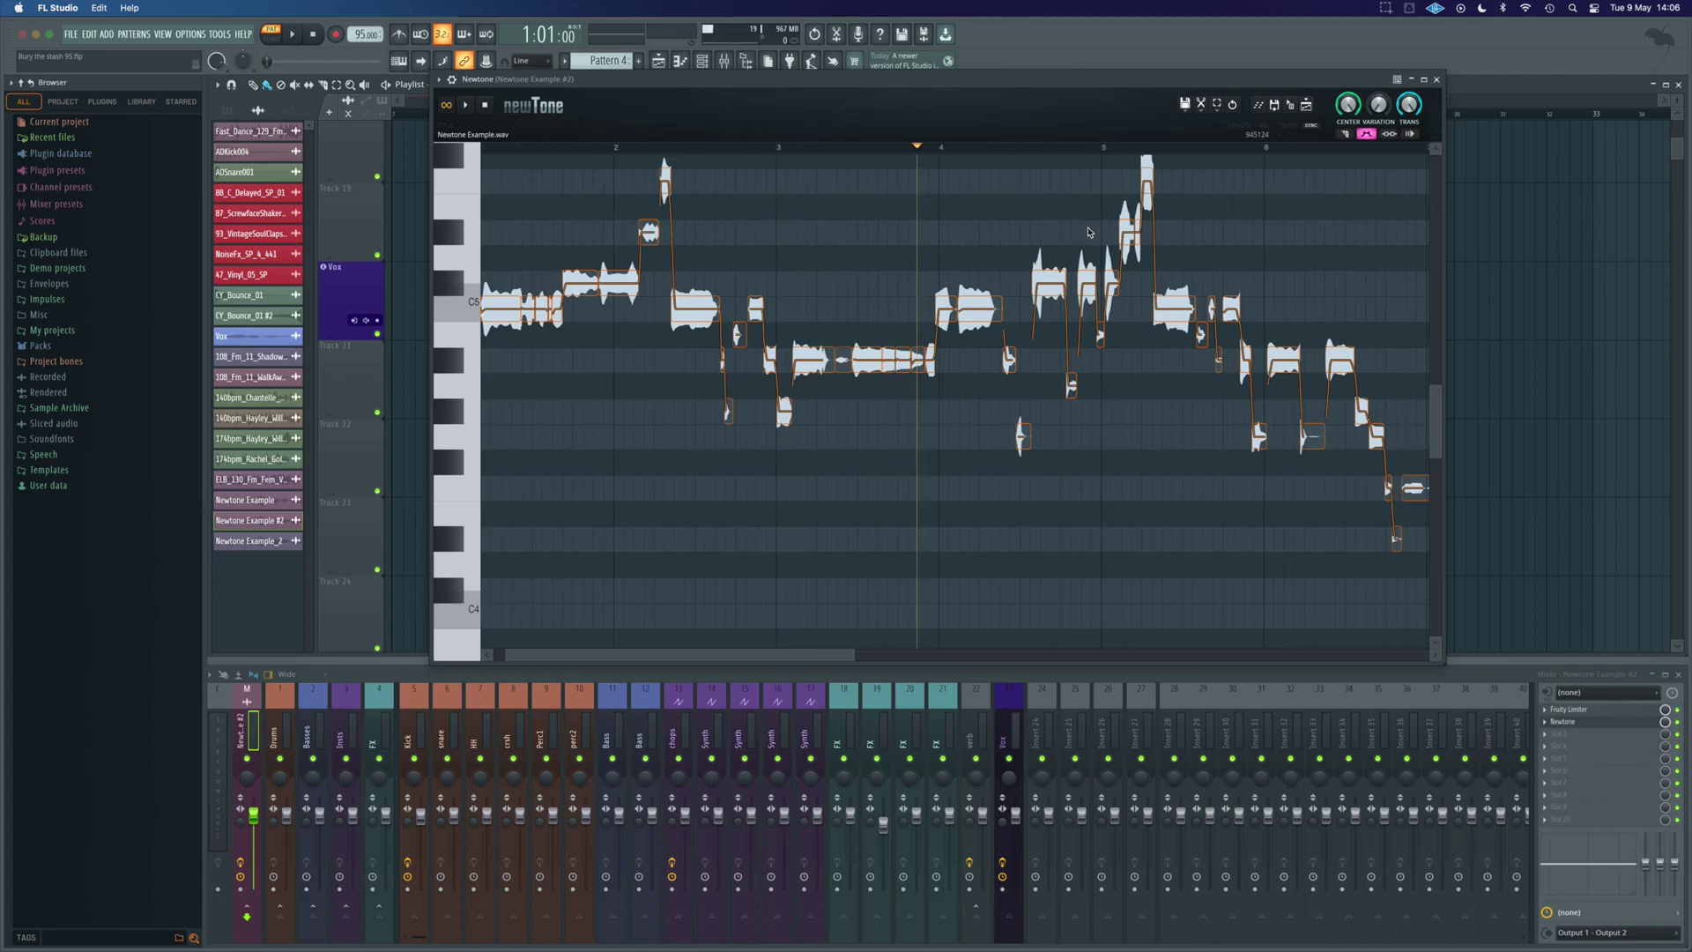
Delete all notes from bar 4 onward.
scroll(1089, 231, right, 10)
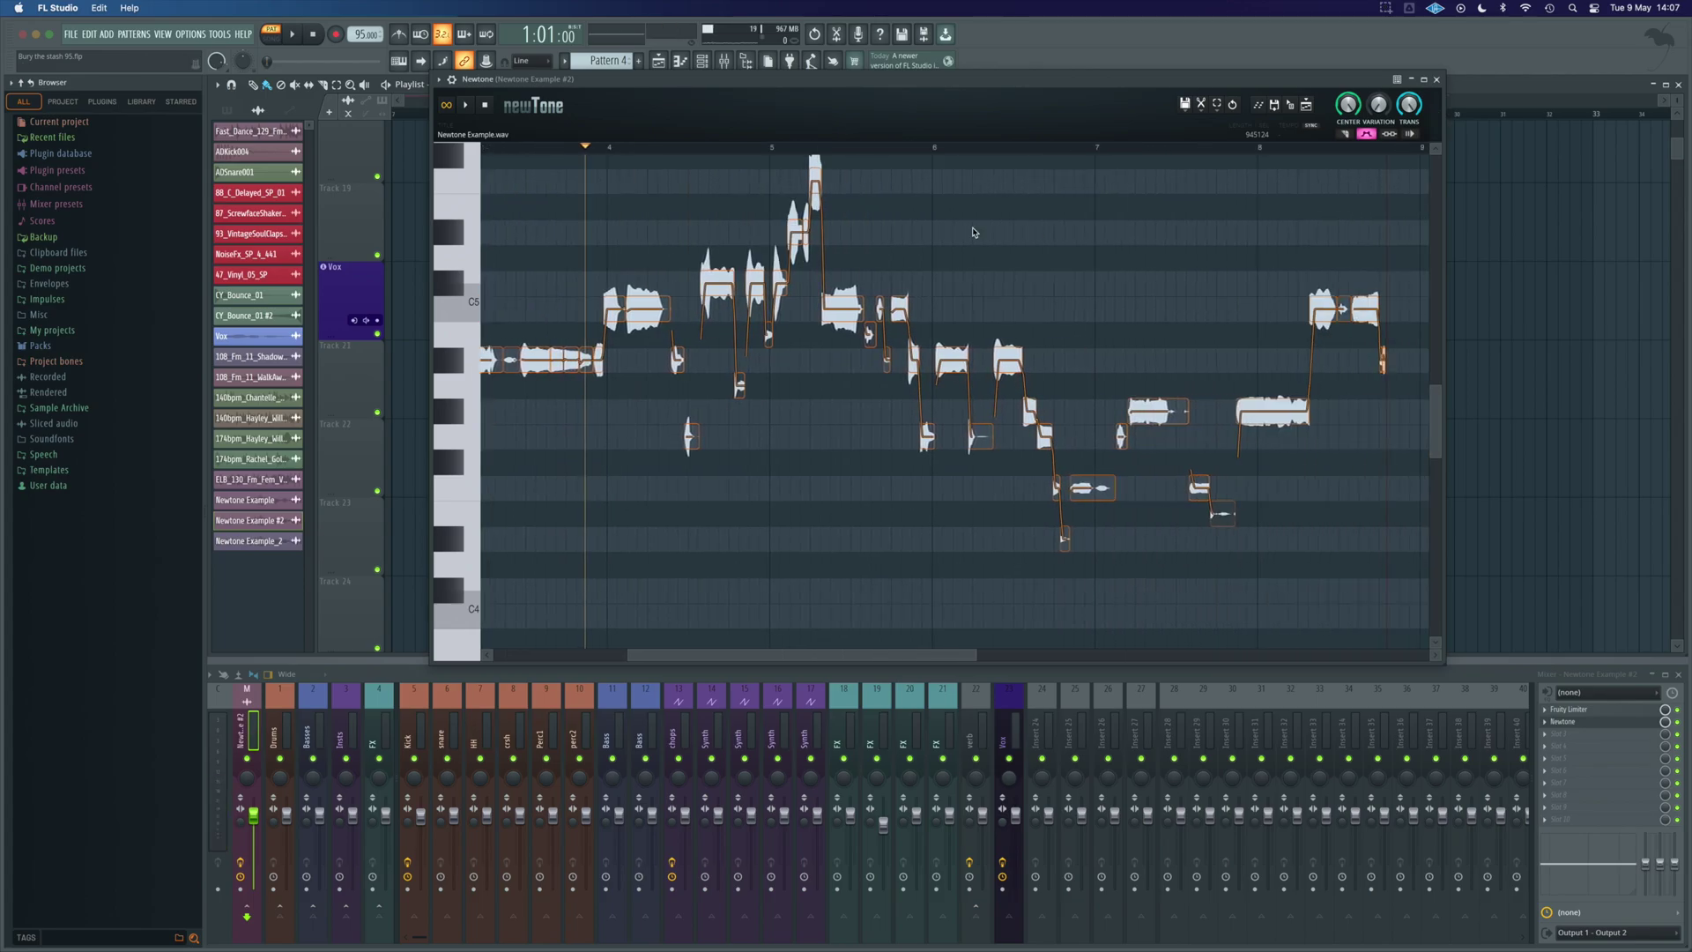
drag(615, 168, 1369, 582)
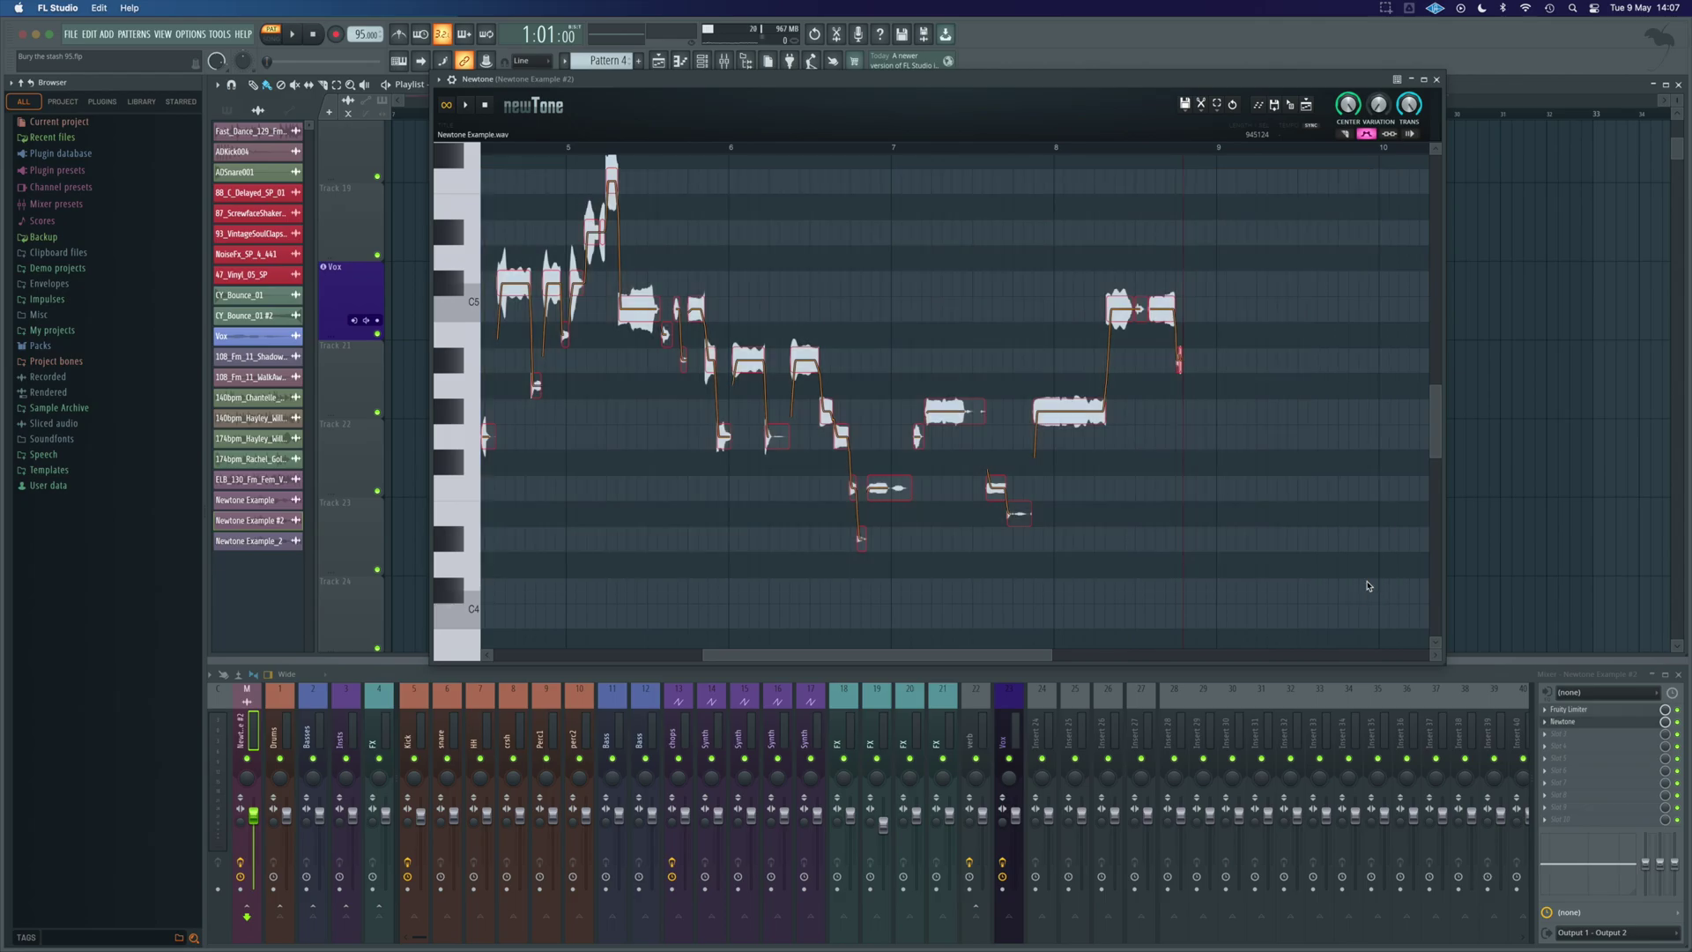
key(Delete)
scroll(1186, 491, left, 7)
scroll(1185, 491, left, 10)
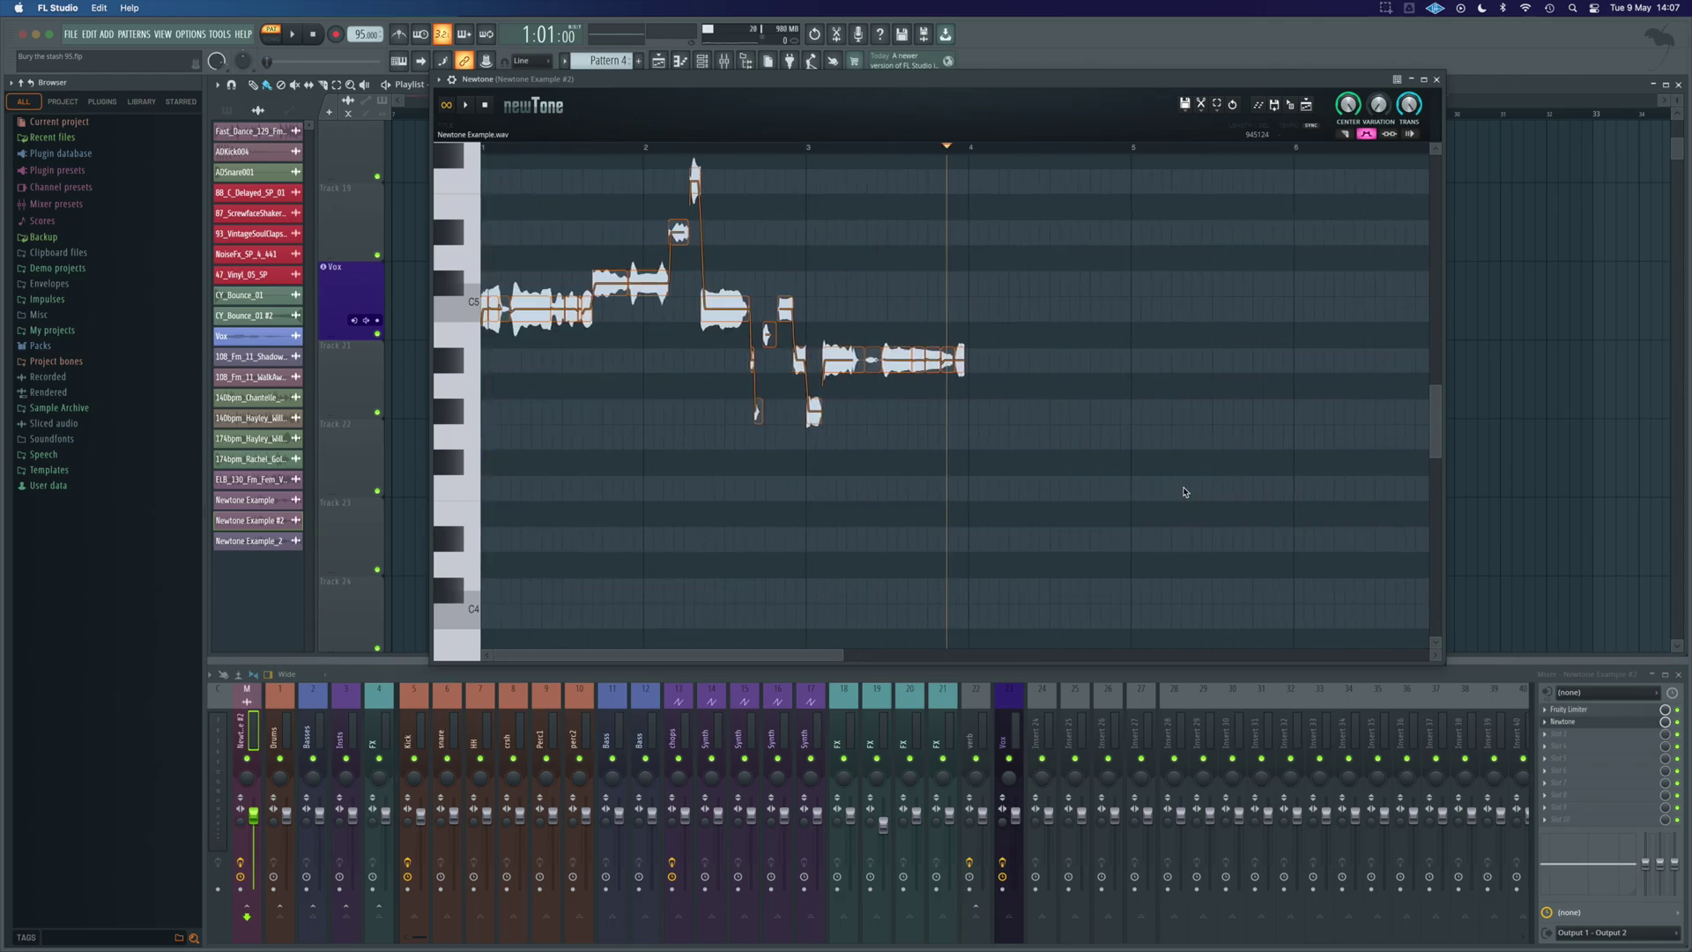
Select all remaining notes, uncover the playlist and create a new pattern named "melody option".
drag(1015, 452, 480, 153)
drag(774, 78, 782, 237)
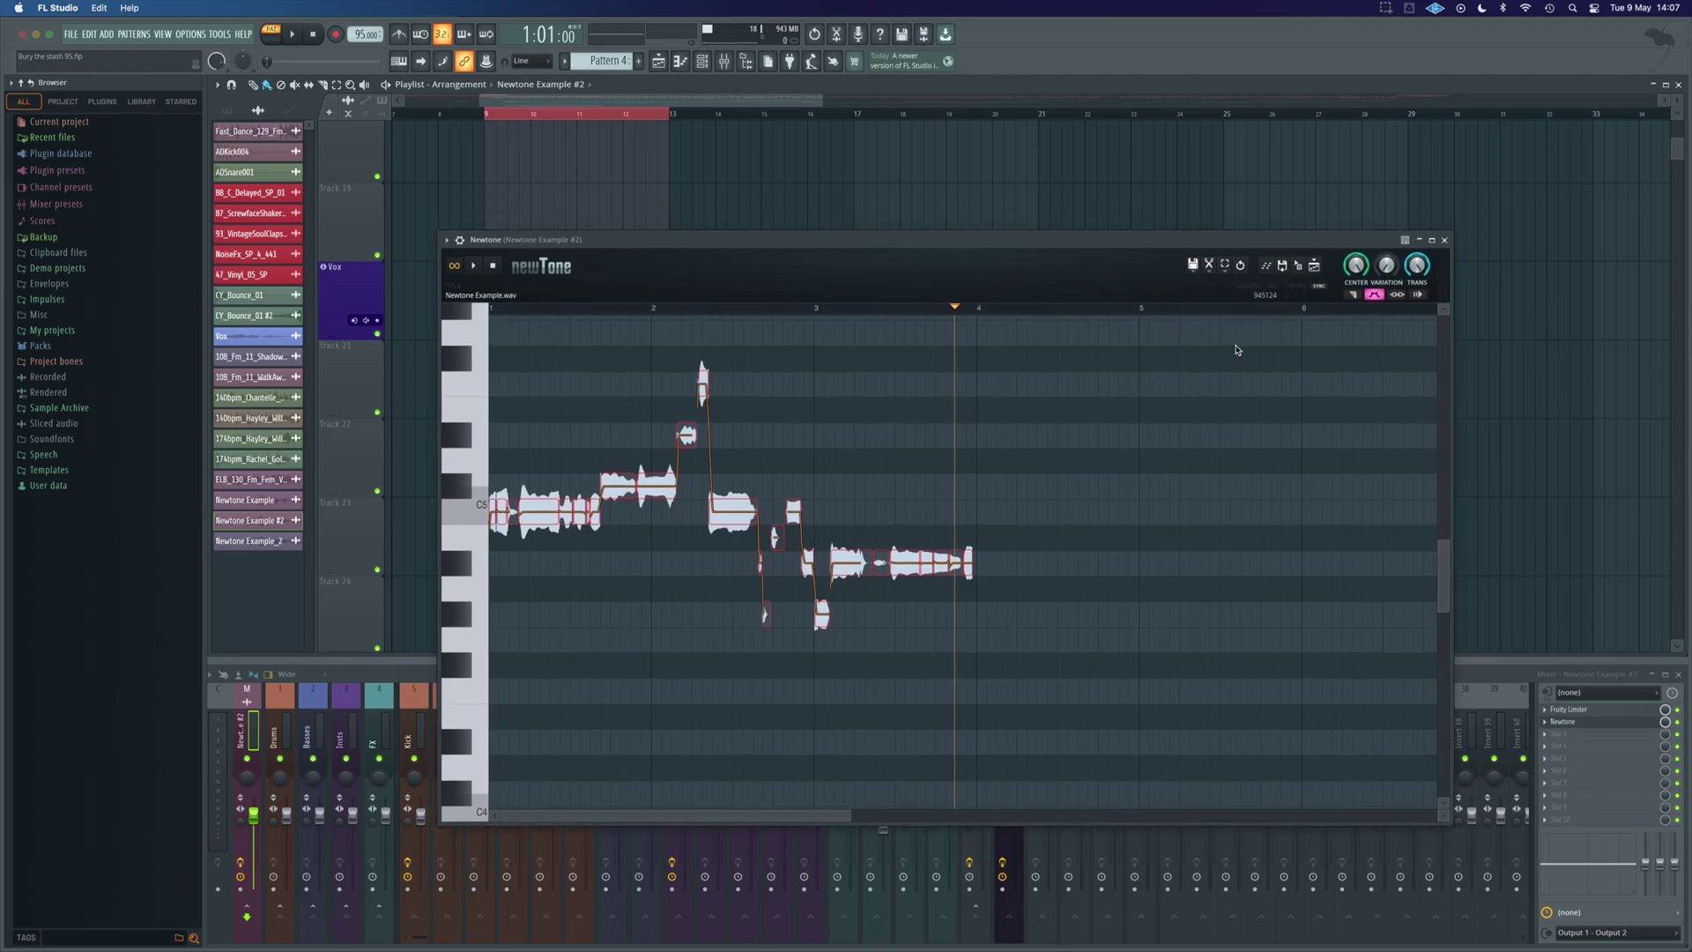
click(640, 61)
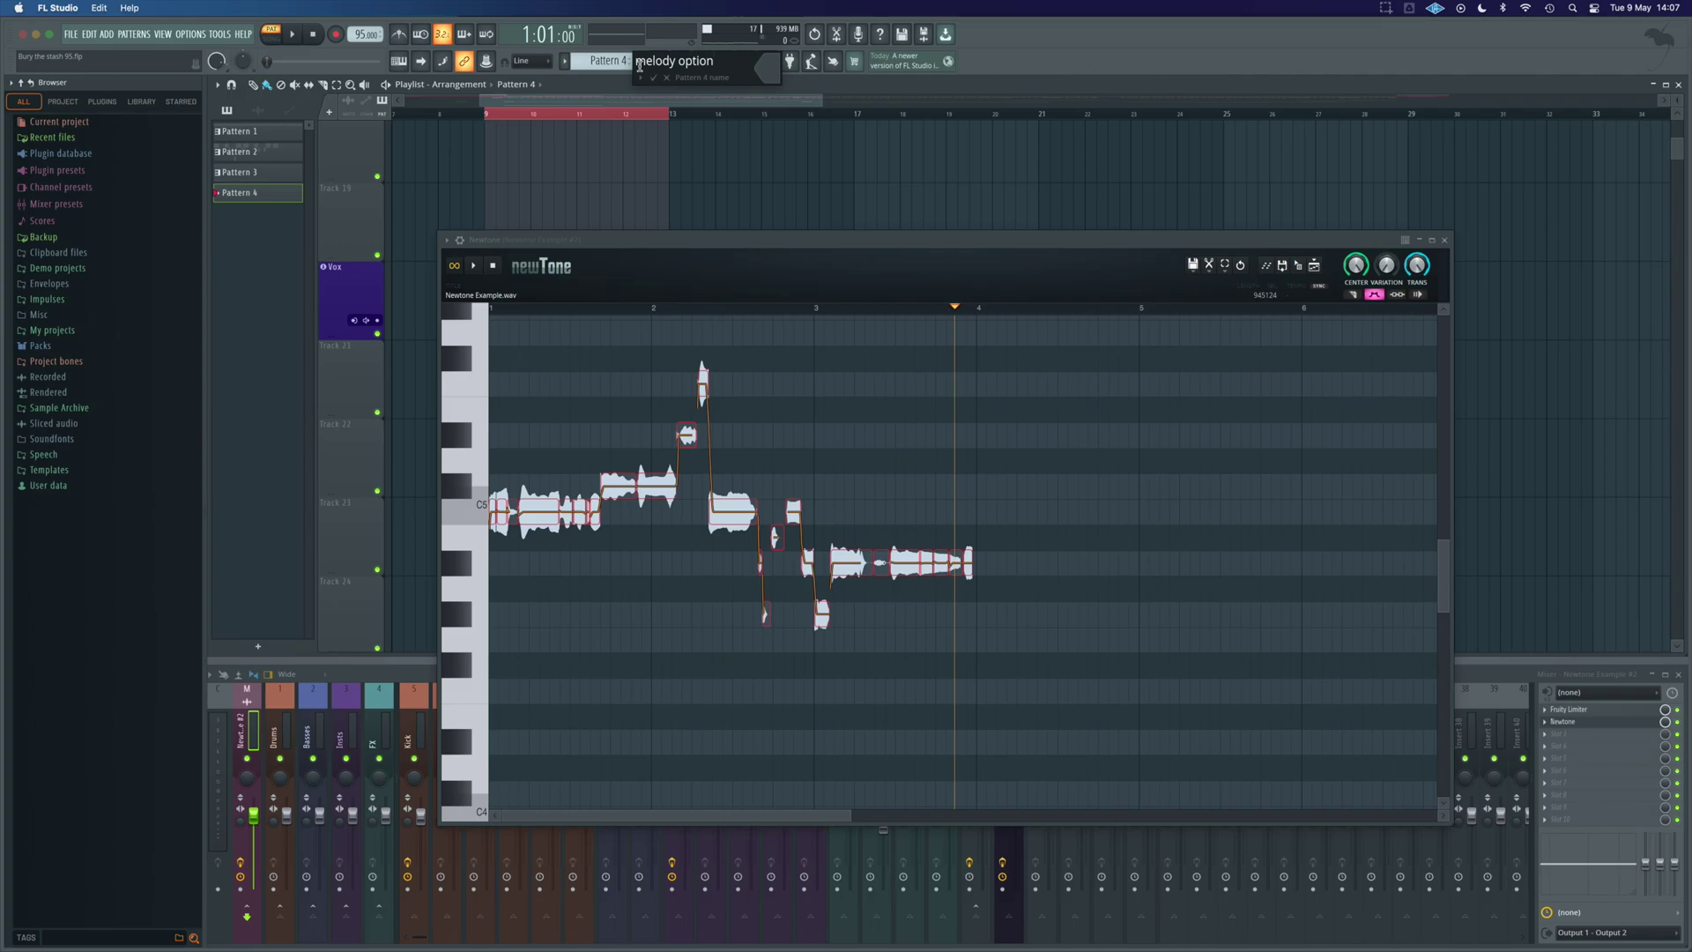
key(Return)
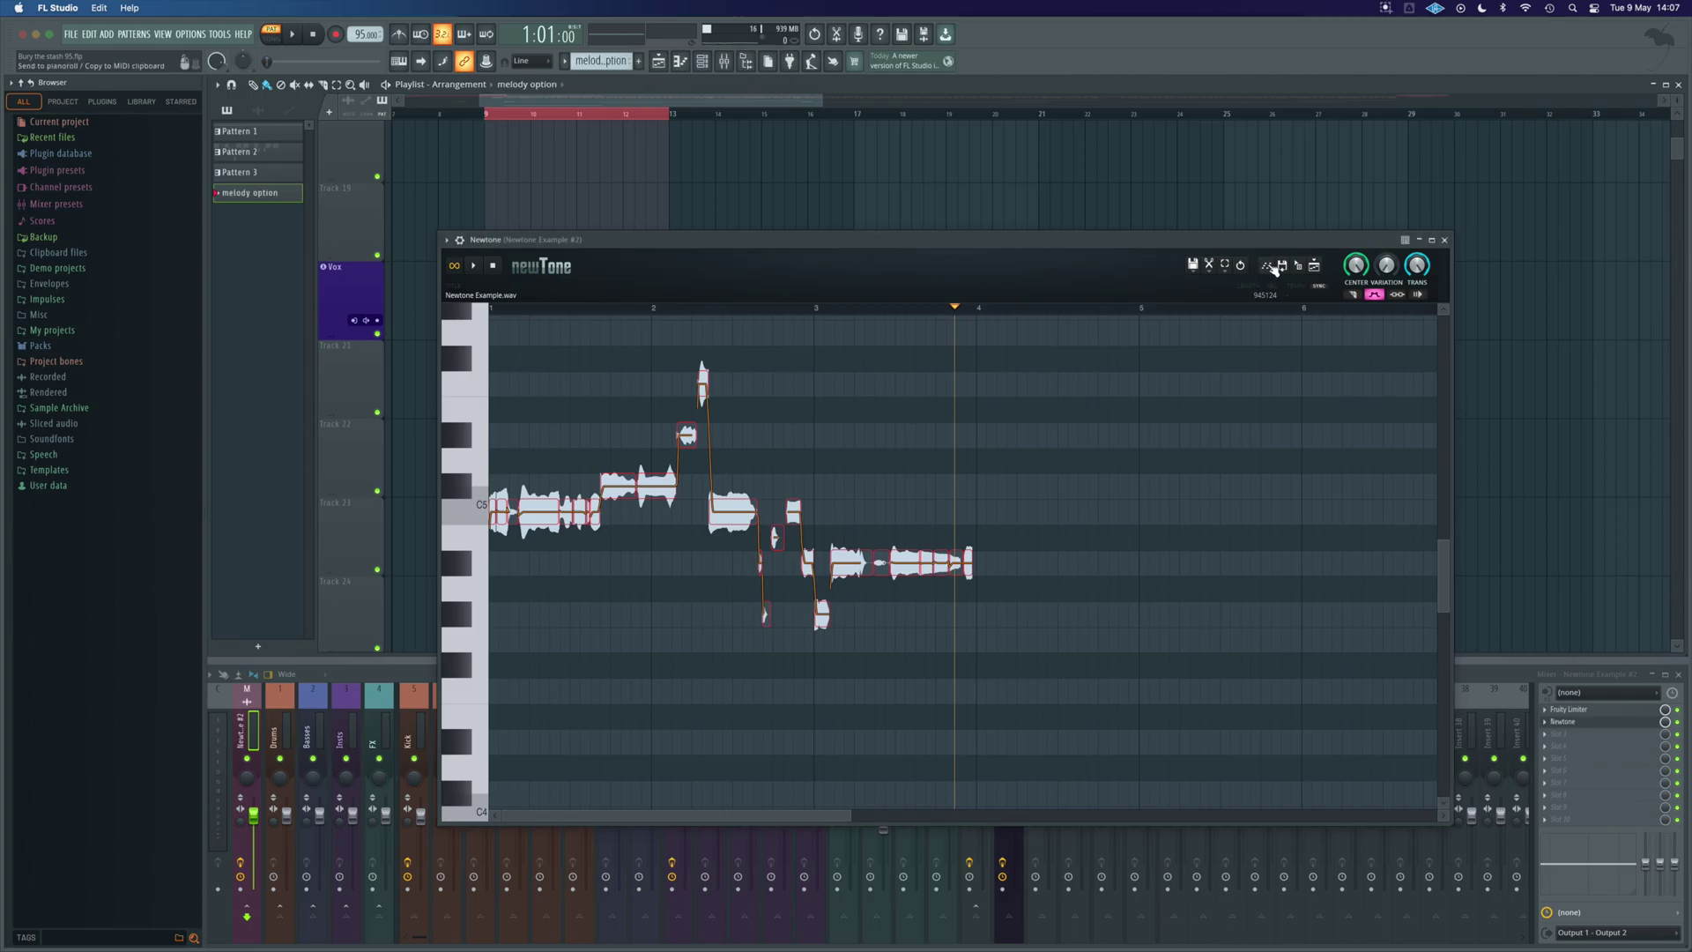
Place the edited vocal from Newtone on the playlist's Vox track at bar 18 and close Newtone.
drag(1300, 269, 895, 303)
click(1447, 246)
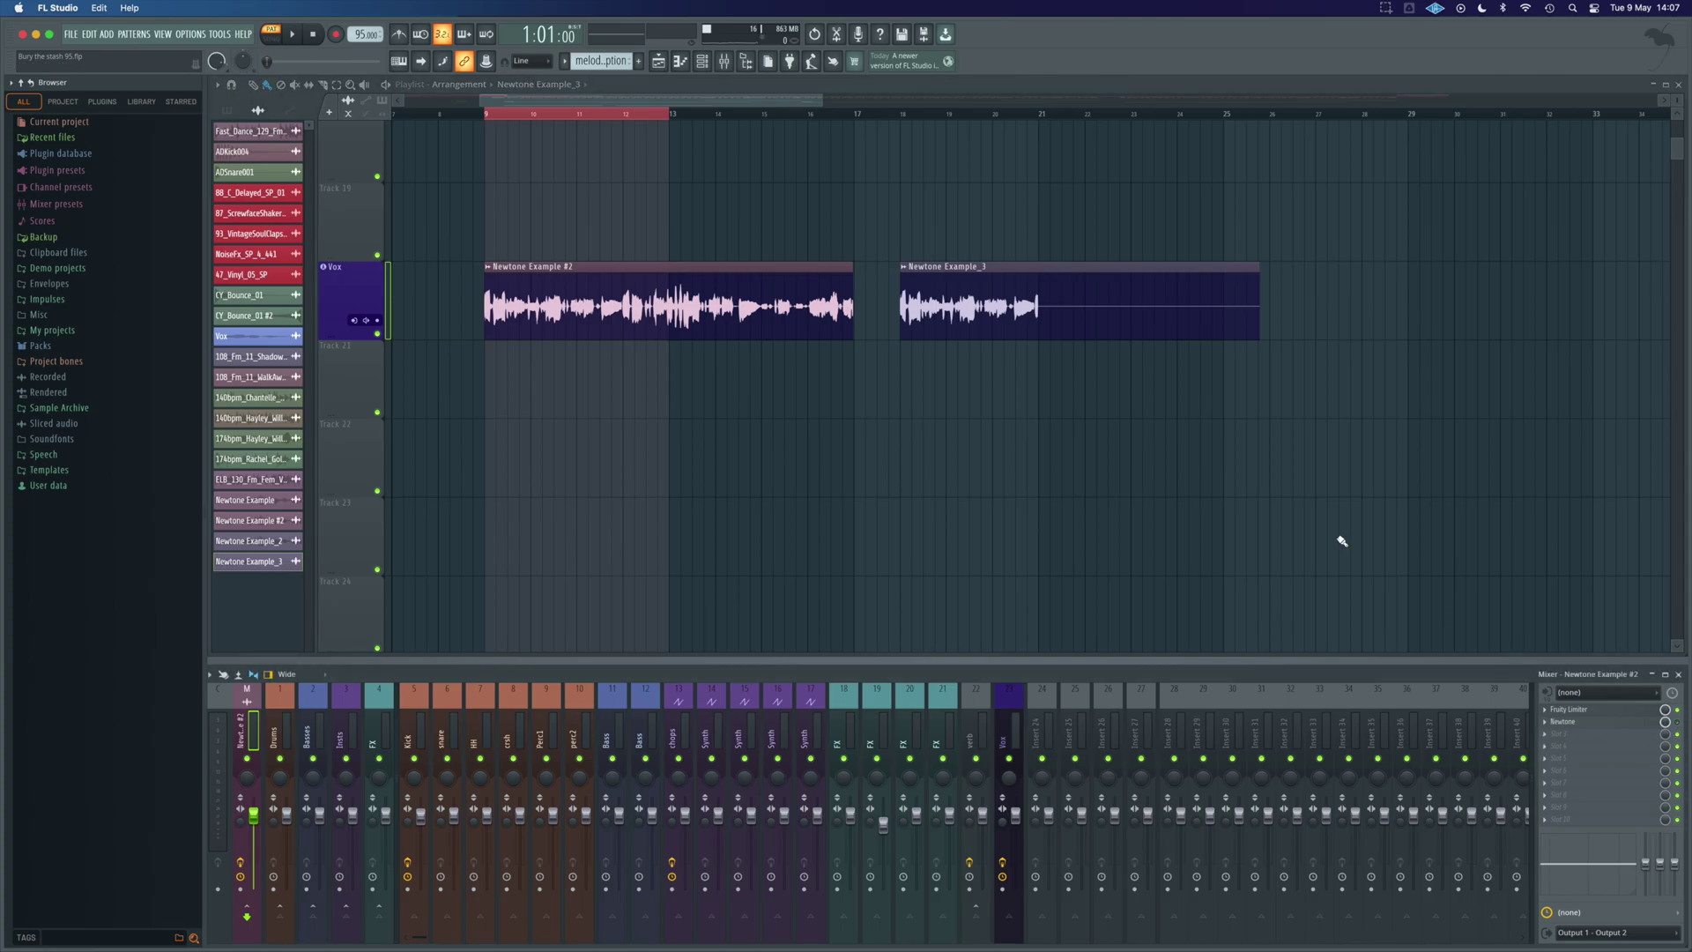
Replace the Newtone Example #2 clip on the Vox track with Newtone Example_3 at bar 9, ending the clip and time selection at bar 12.
right_click(740, 269)
drag(1027, 267, 610, 267)
drag(842, 268, 625, 271)
drag(669, 113, 654, 119)
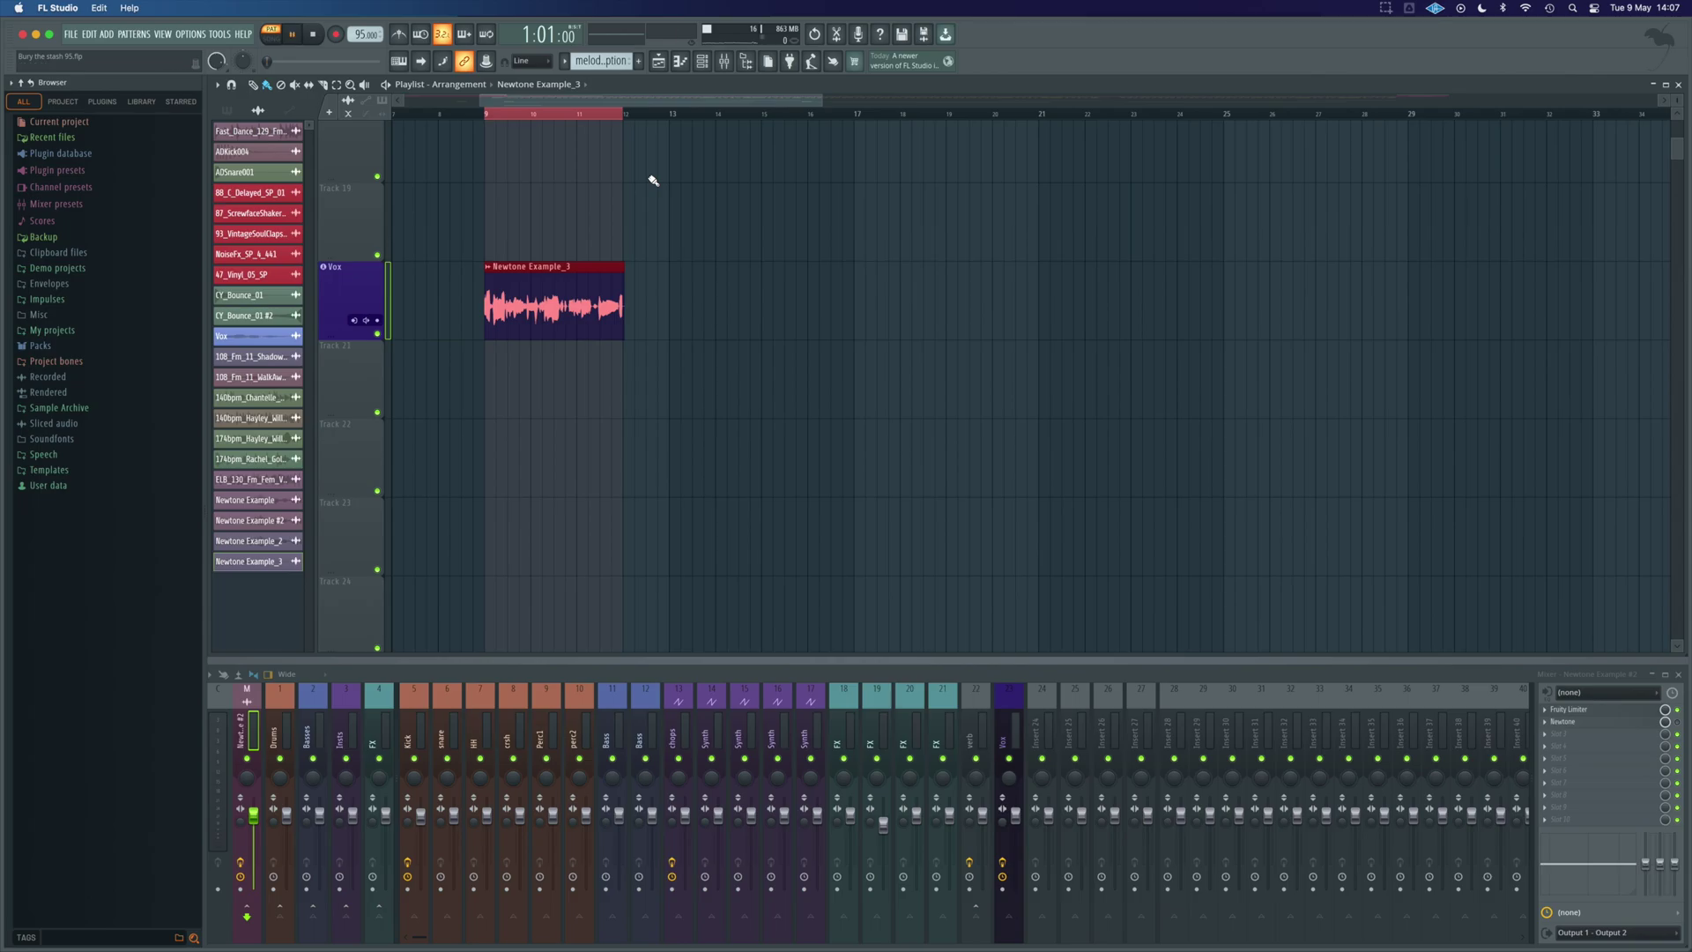
Start playback and delete the leftover Newtone Example #2 clip from Track 3.
key(space)
scroll(587, 221, up, 10)
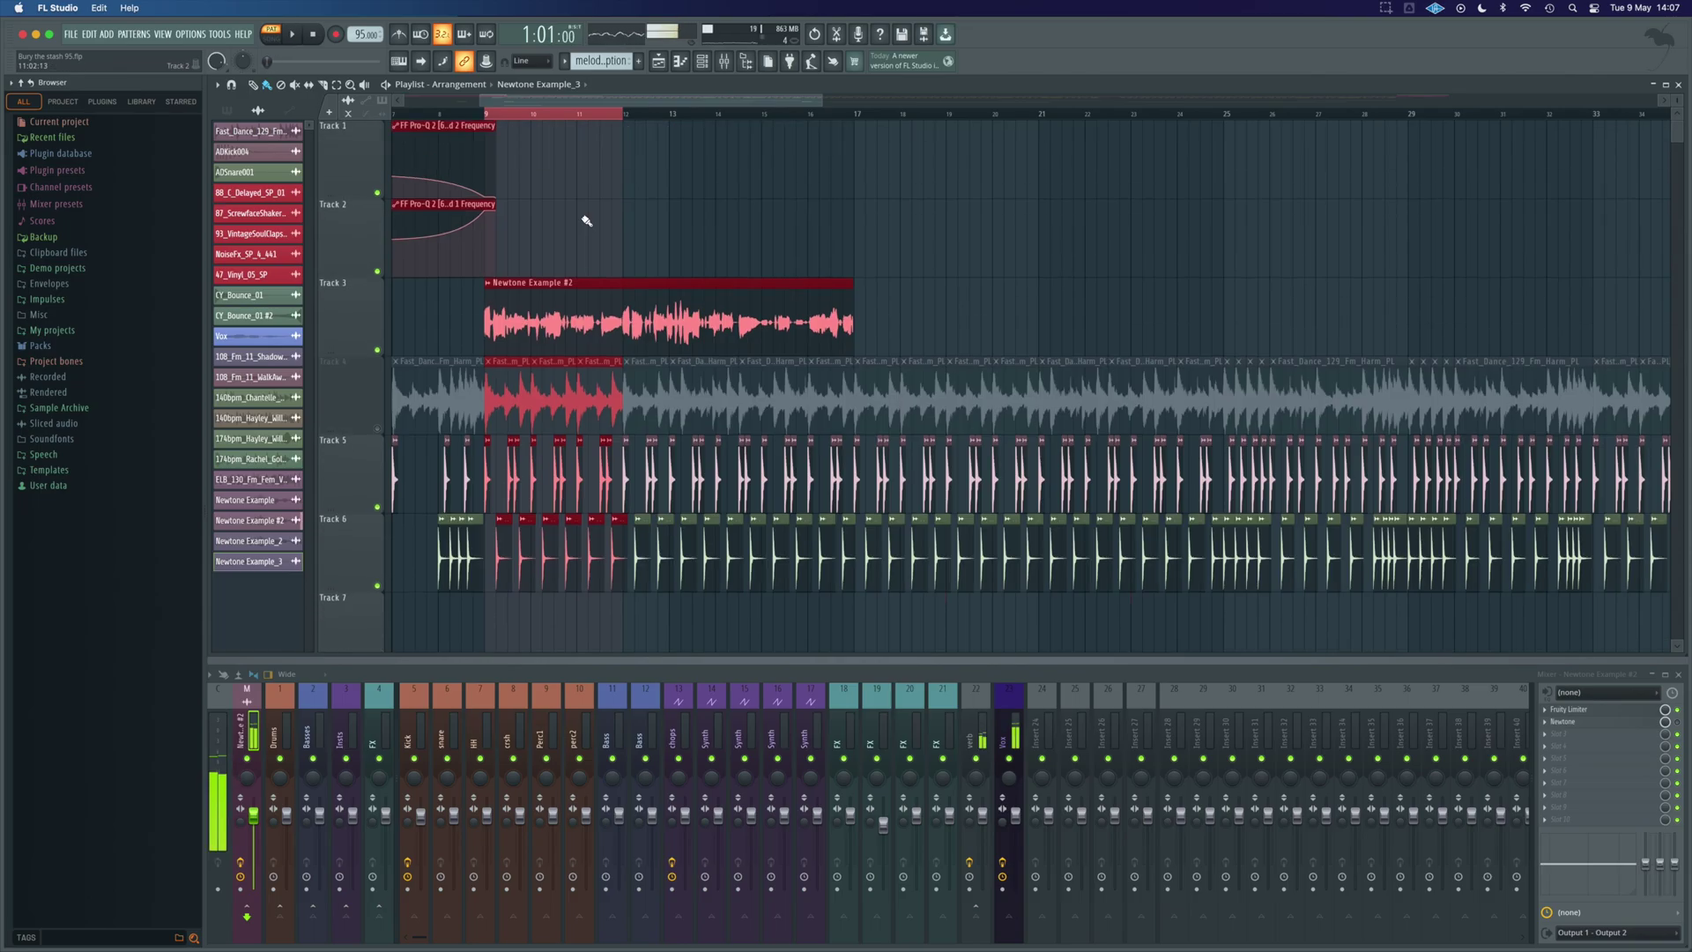
right_click(553, 310)
scroll(646, 253, down, 10)
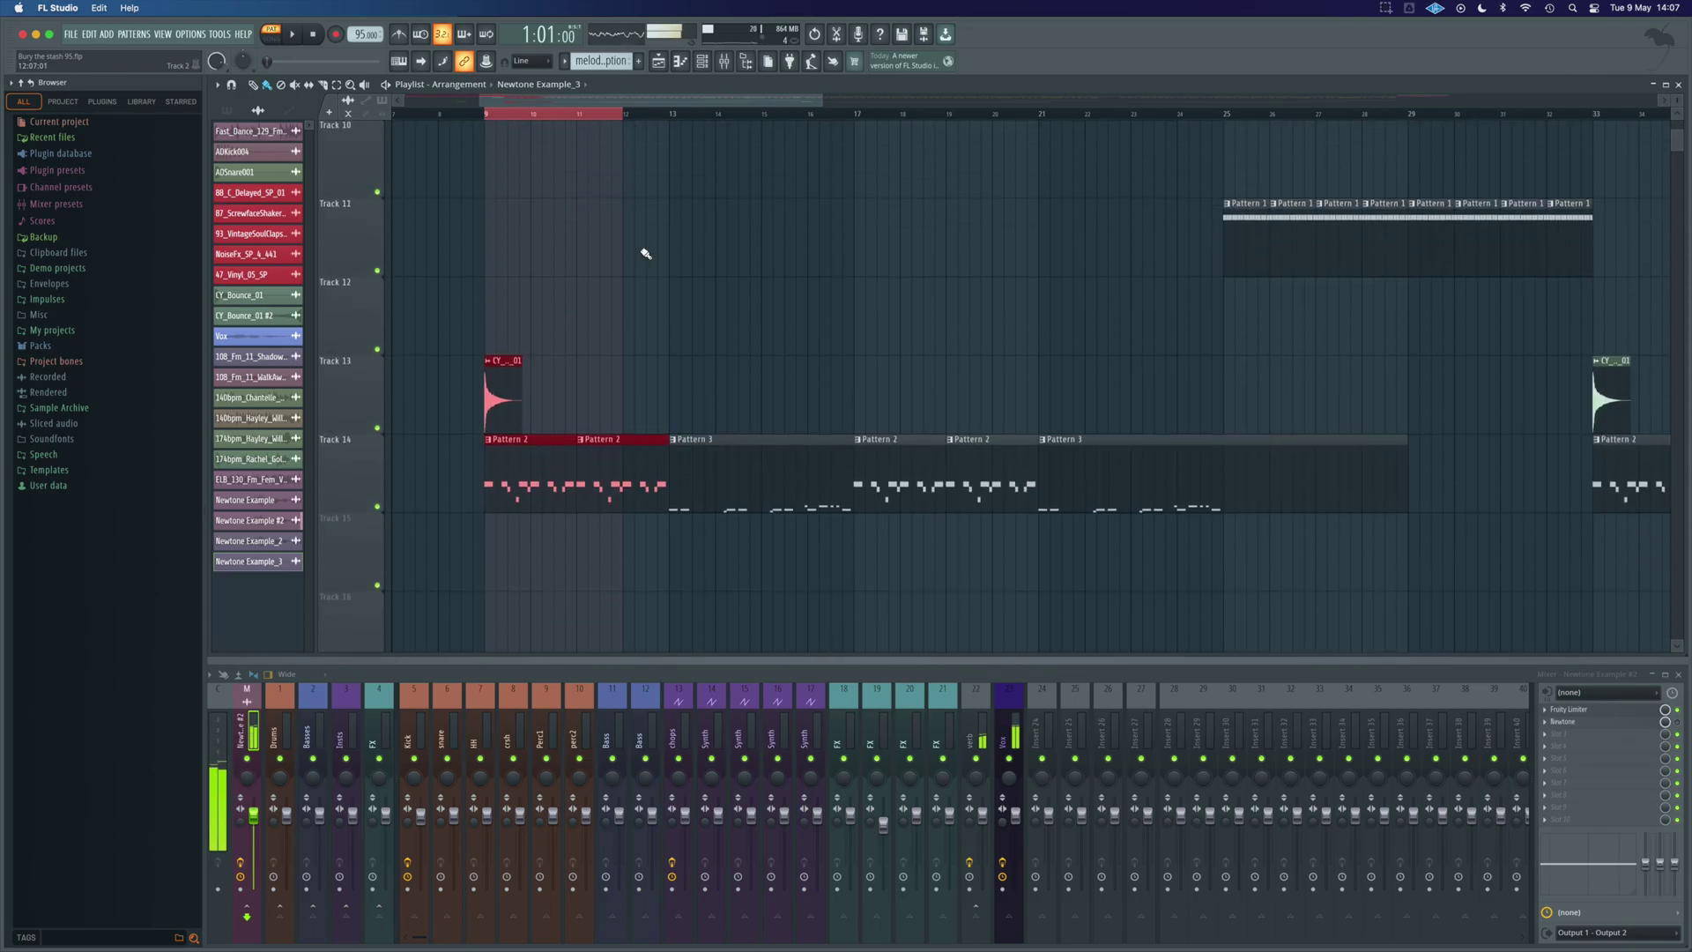
scroll(646, 254, up, 3)
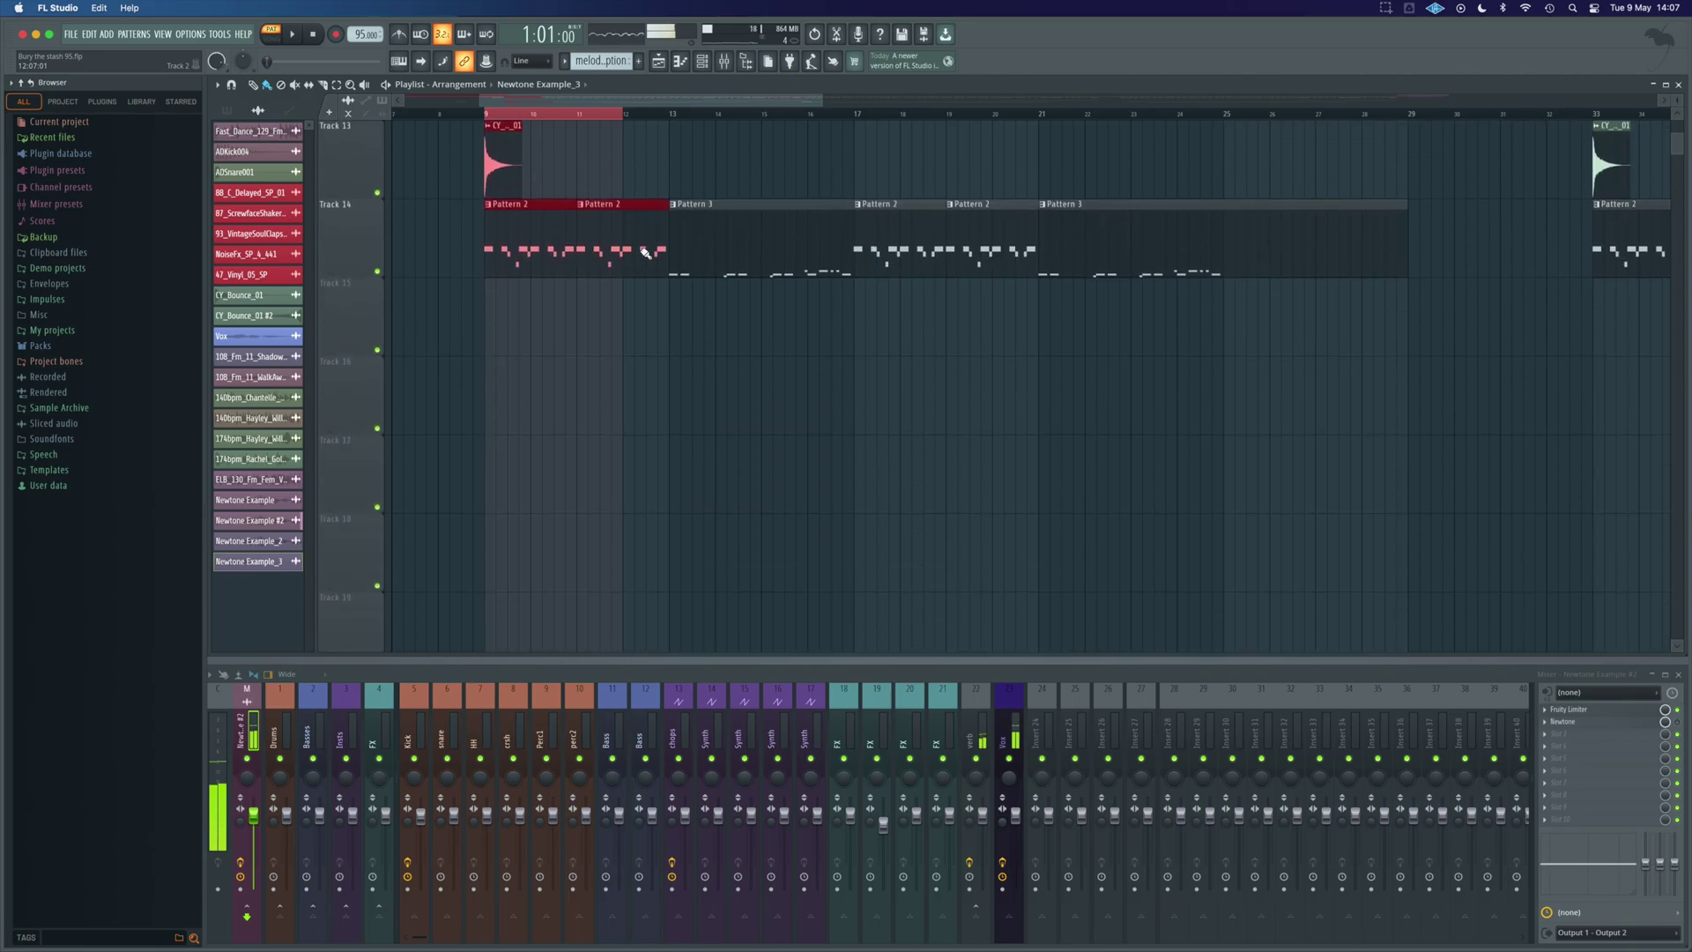
scroll(644, 252, up, 10)
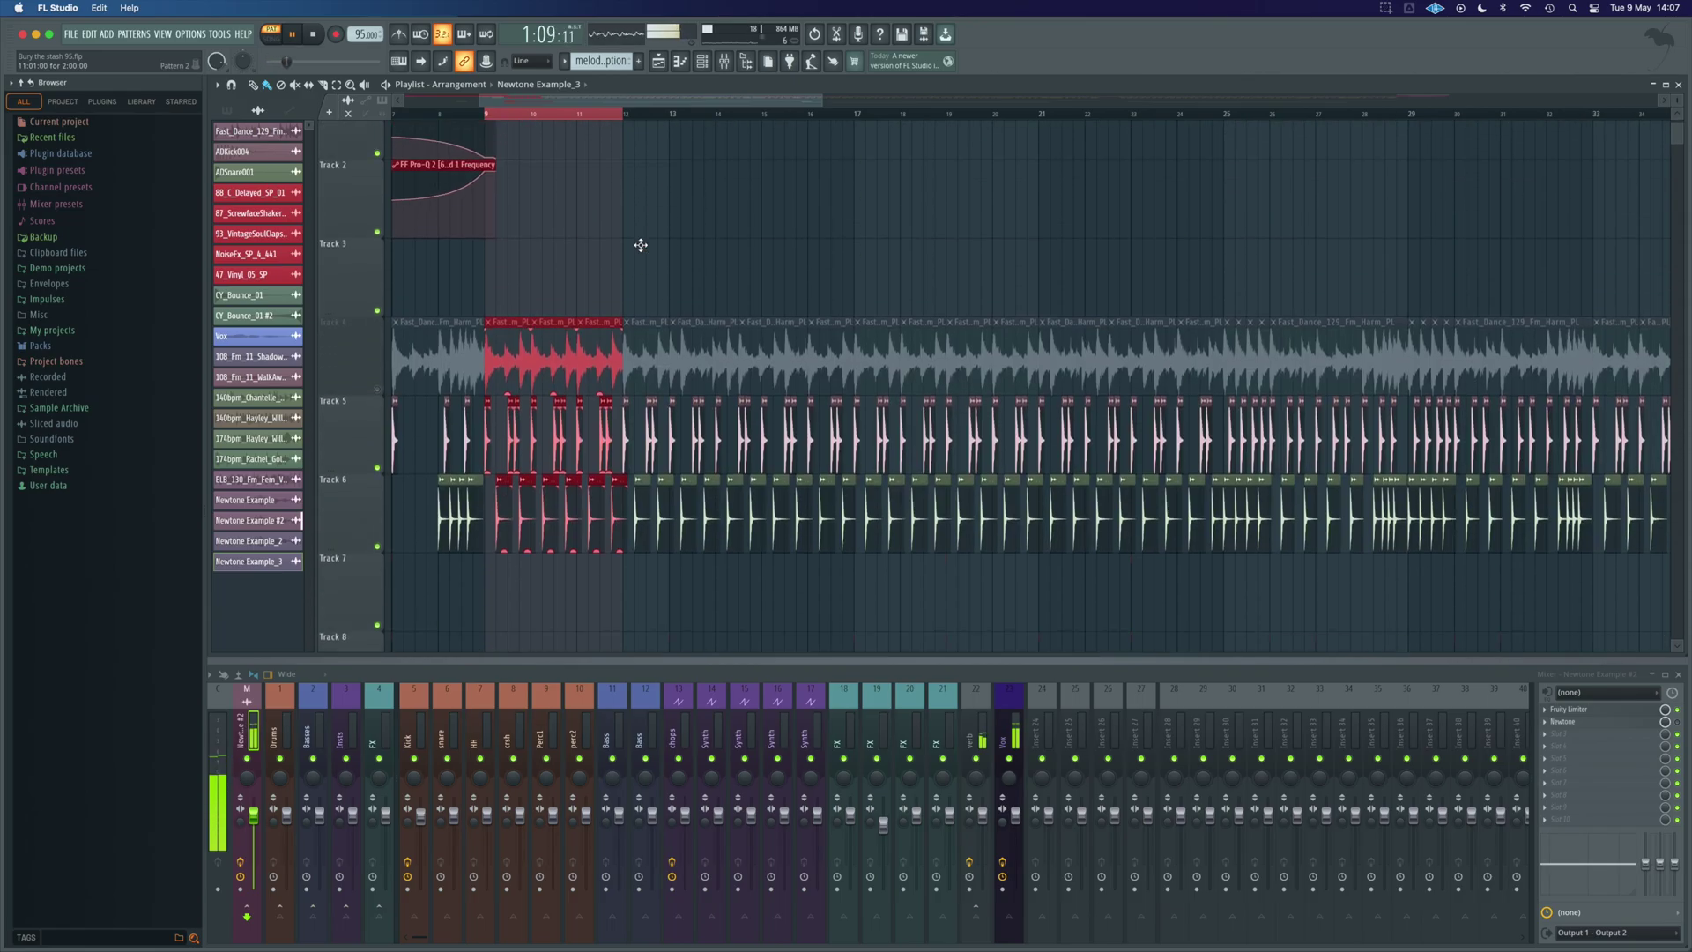
scroll(641, 245, down, 15)
Switch playback to song mode, play the selected bars with the new vocal melody, and stop.
key(space)
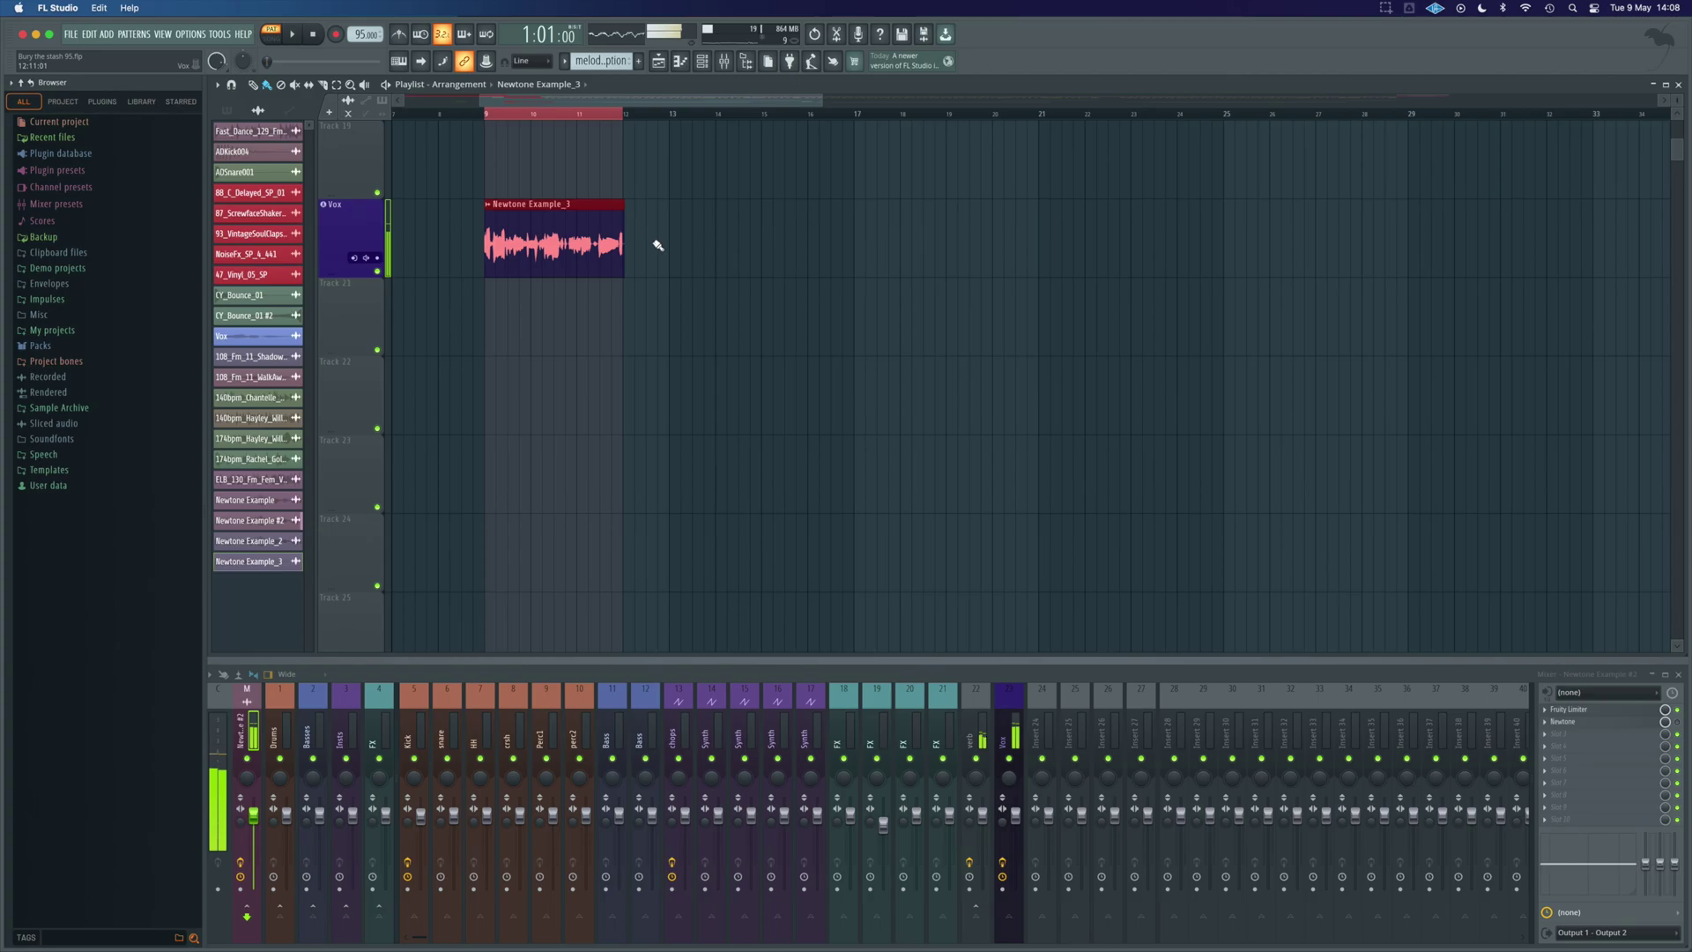
key(l)
key(space)
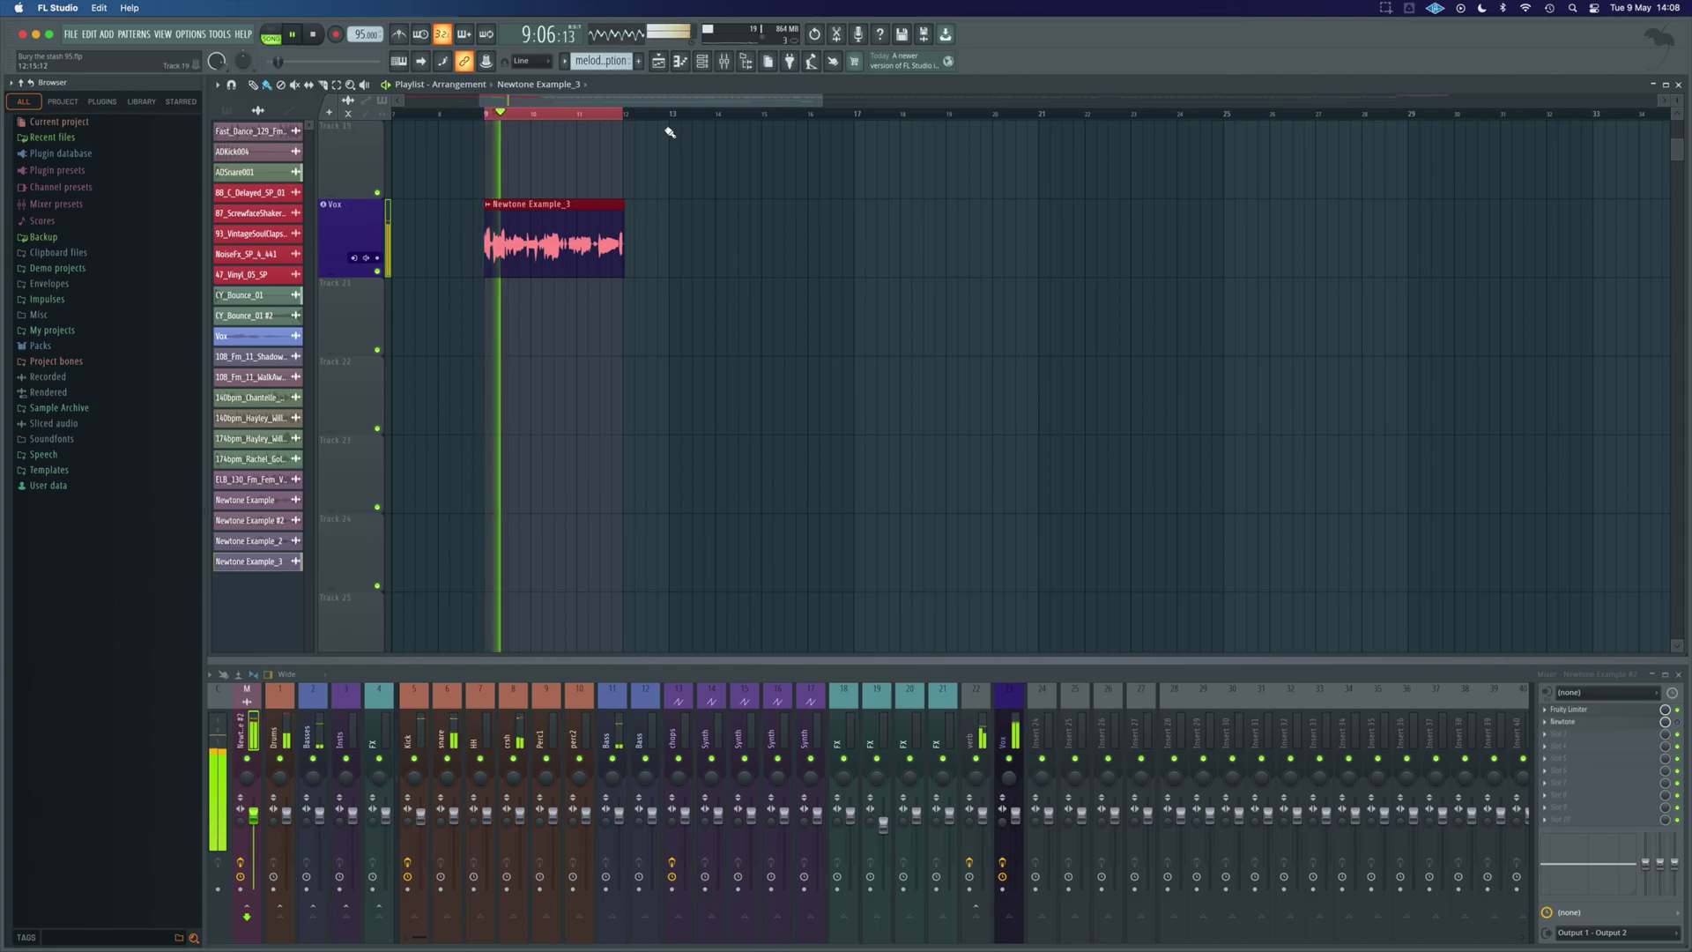
scroll(703, 230, up, 4)
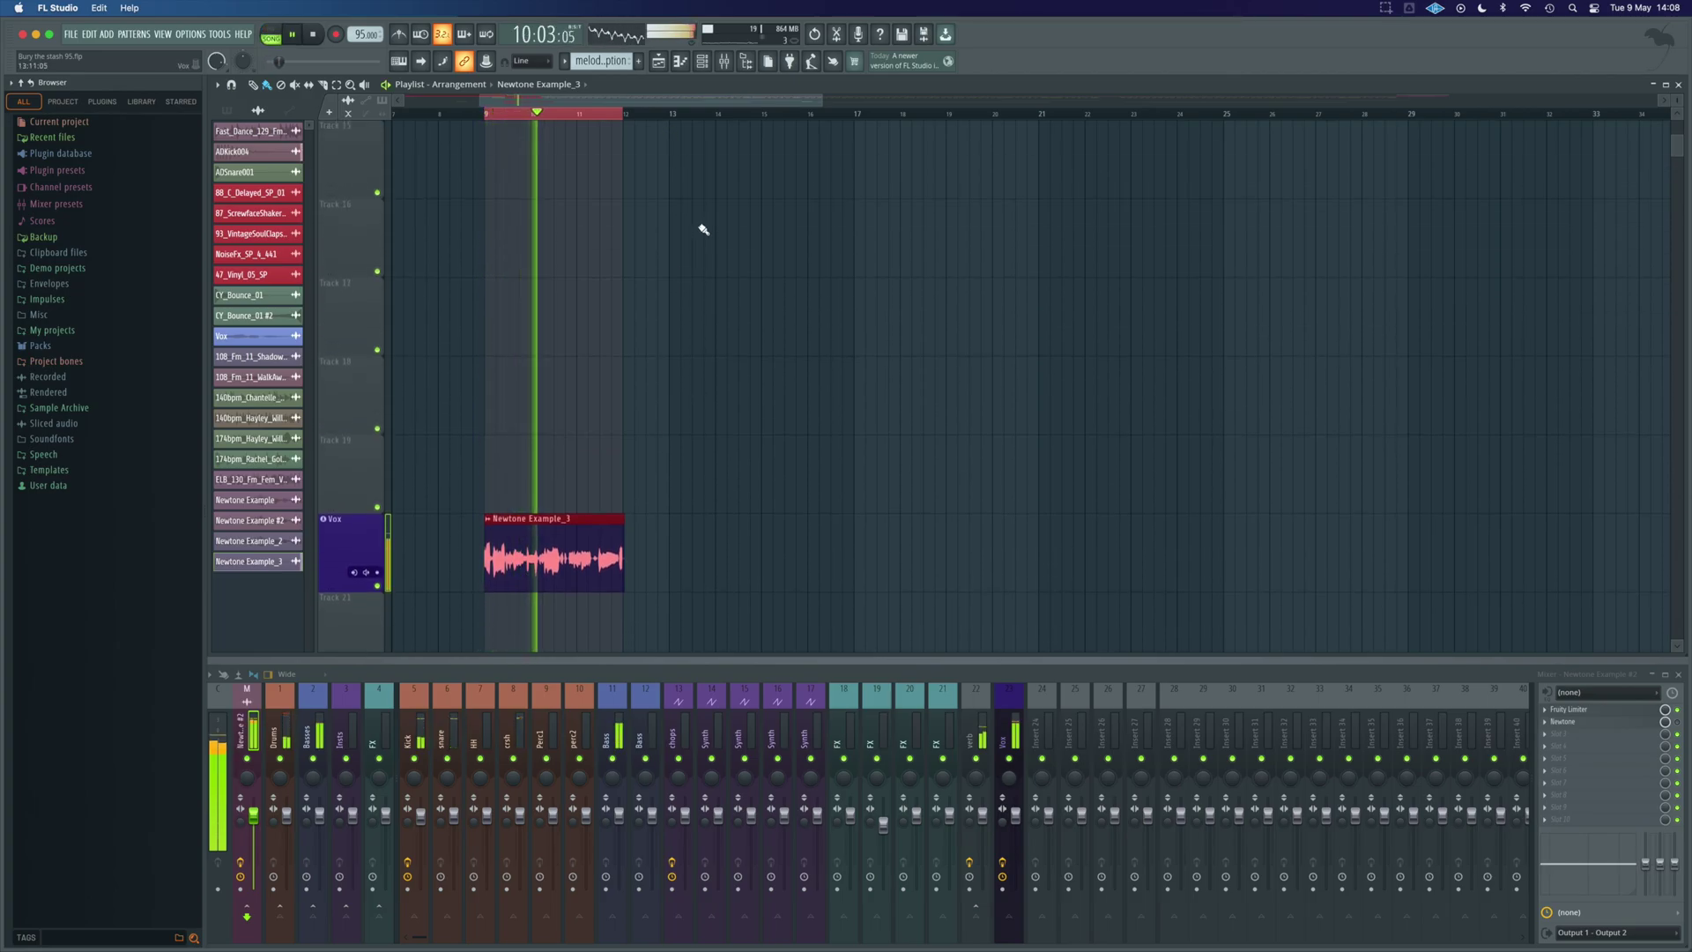
scroll(703, 230, down, 1)
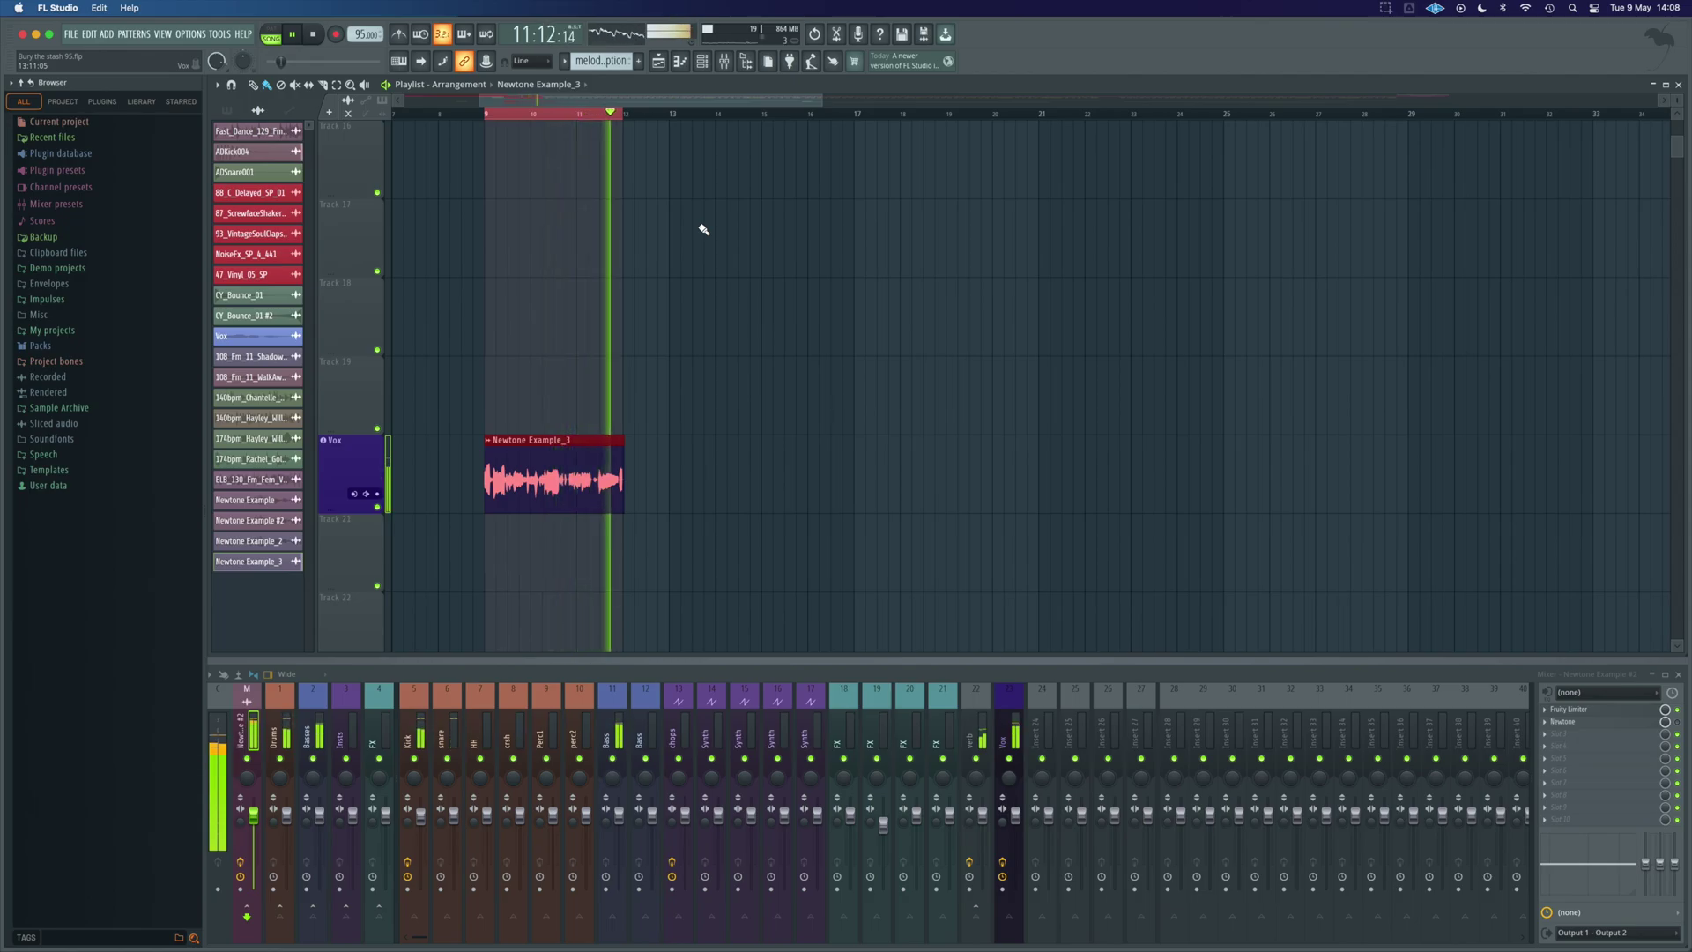
key(space)
scroll(705, 236, down, 1)
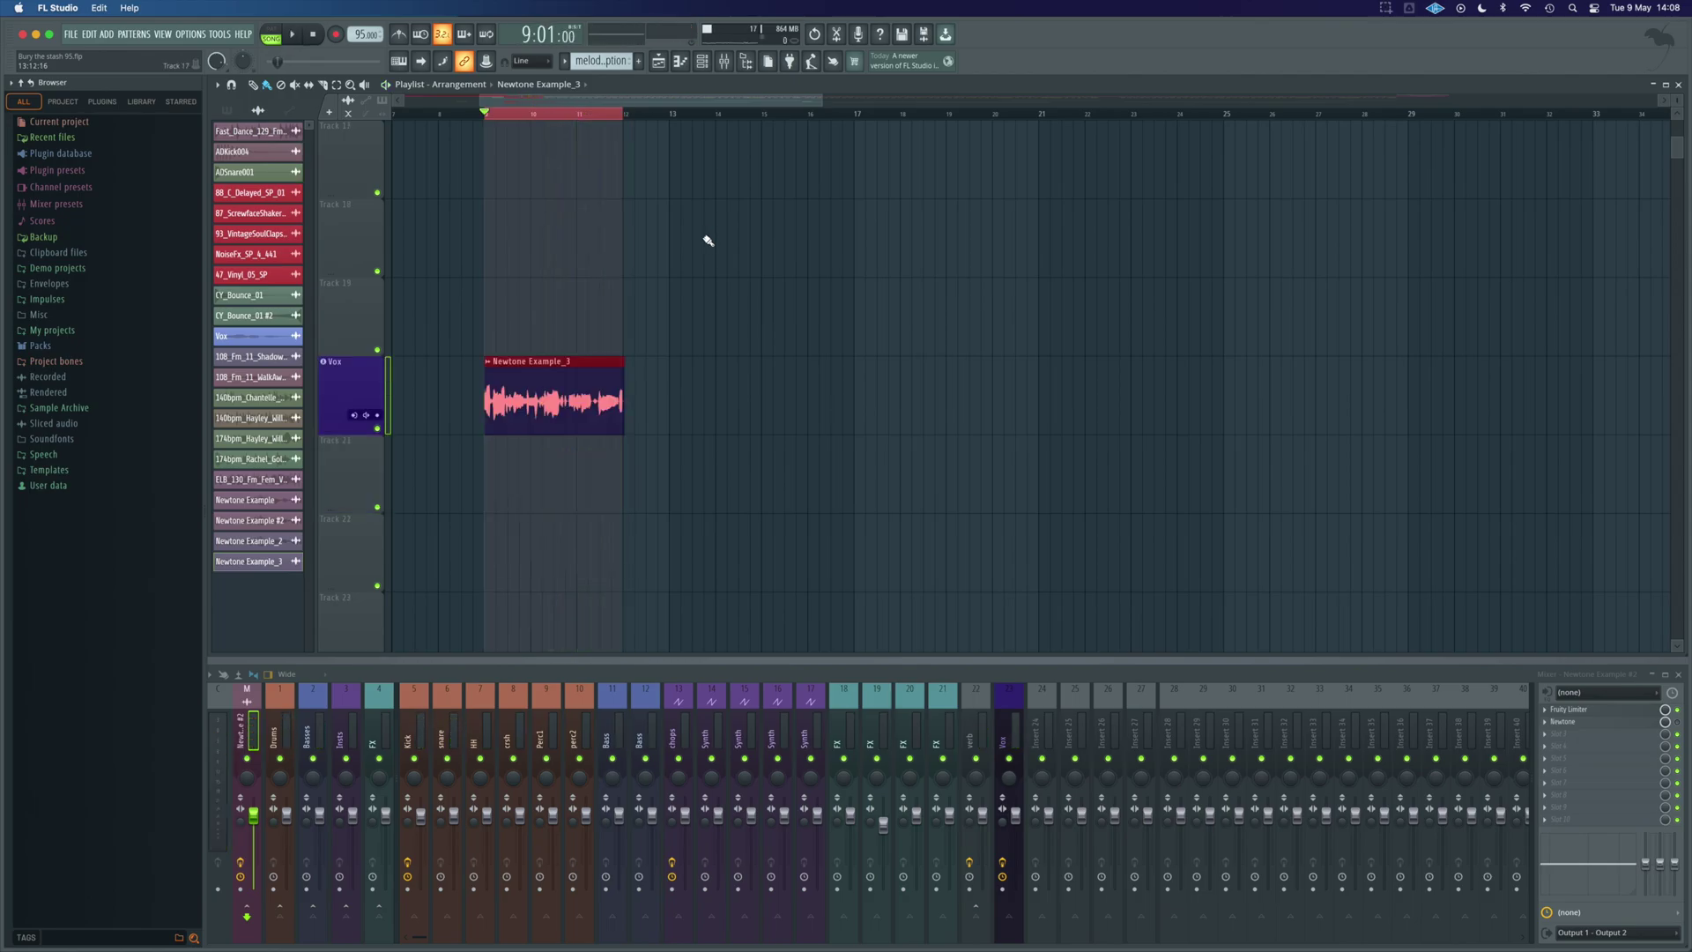
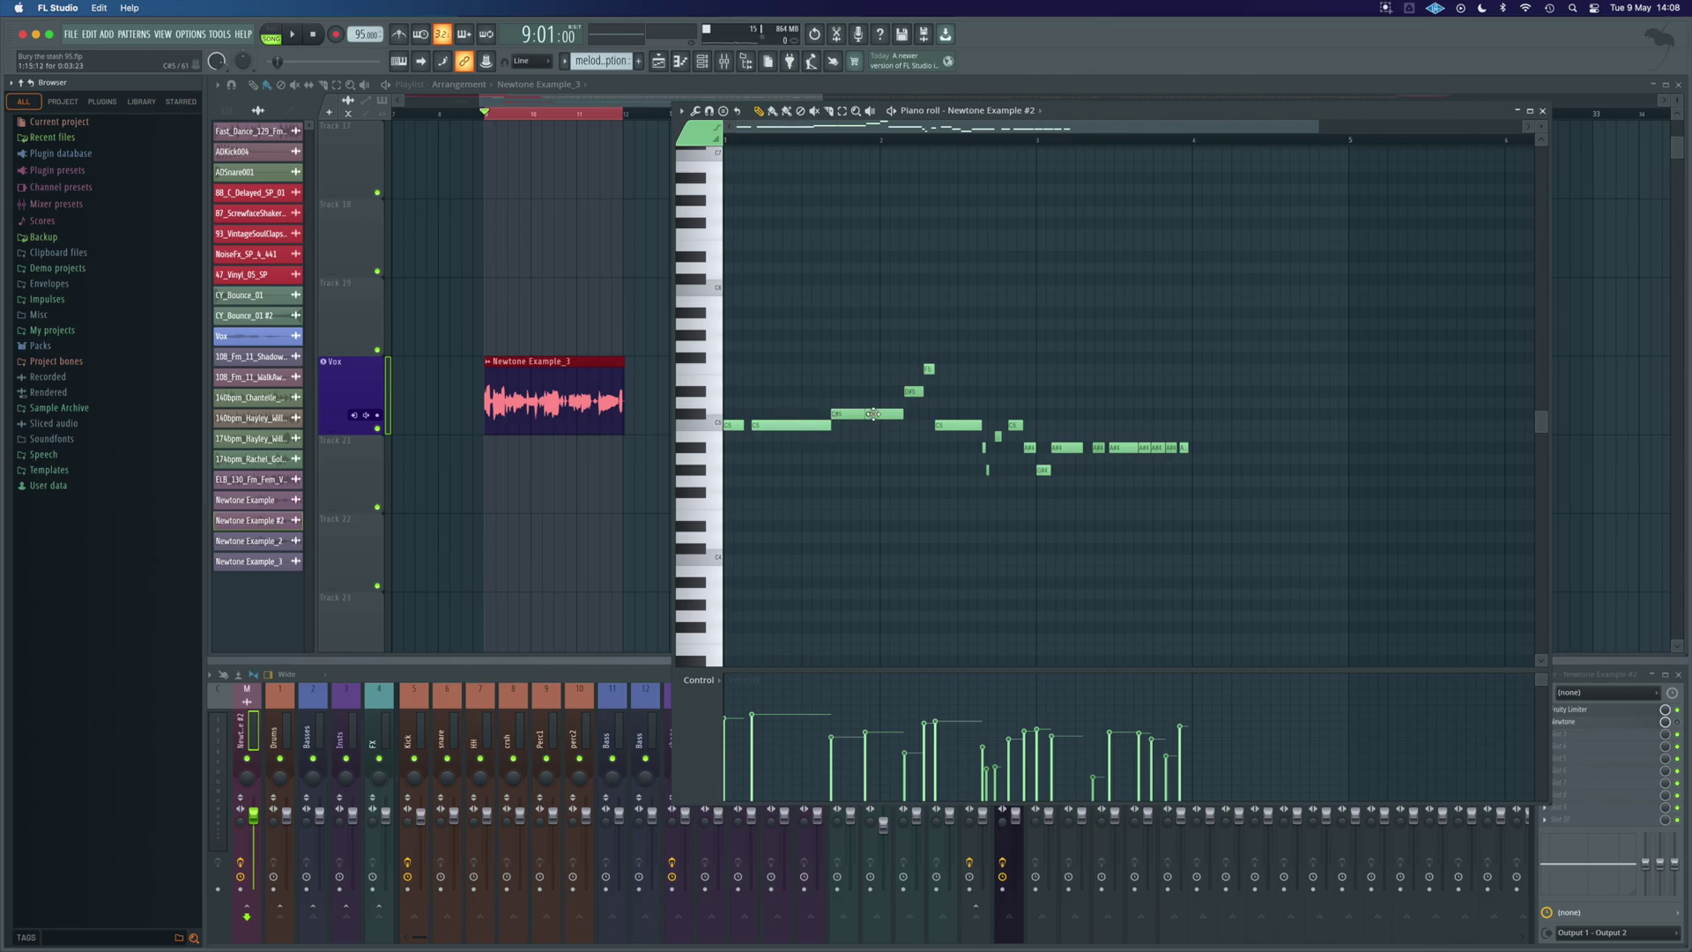
Select all the notes in the Newtone Example #2 piano roll and quantize them with the 8_hiphop template.
right_click(988, 470)
key(super+z)
drag(1192, 493, 732, 370)
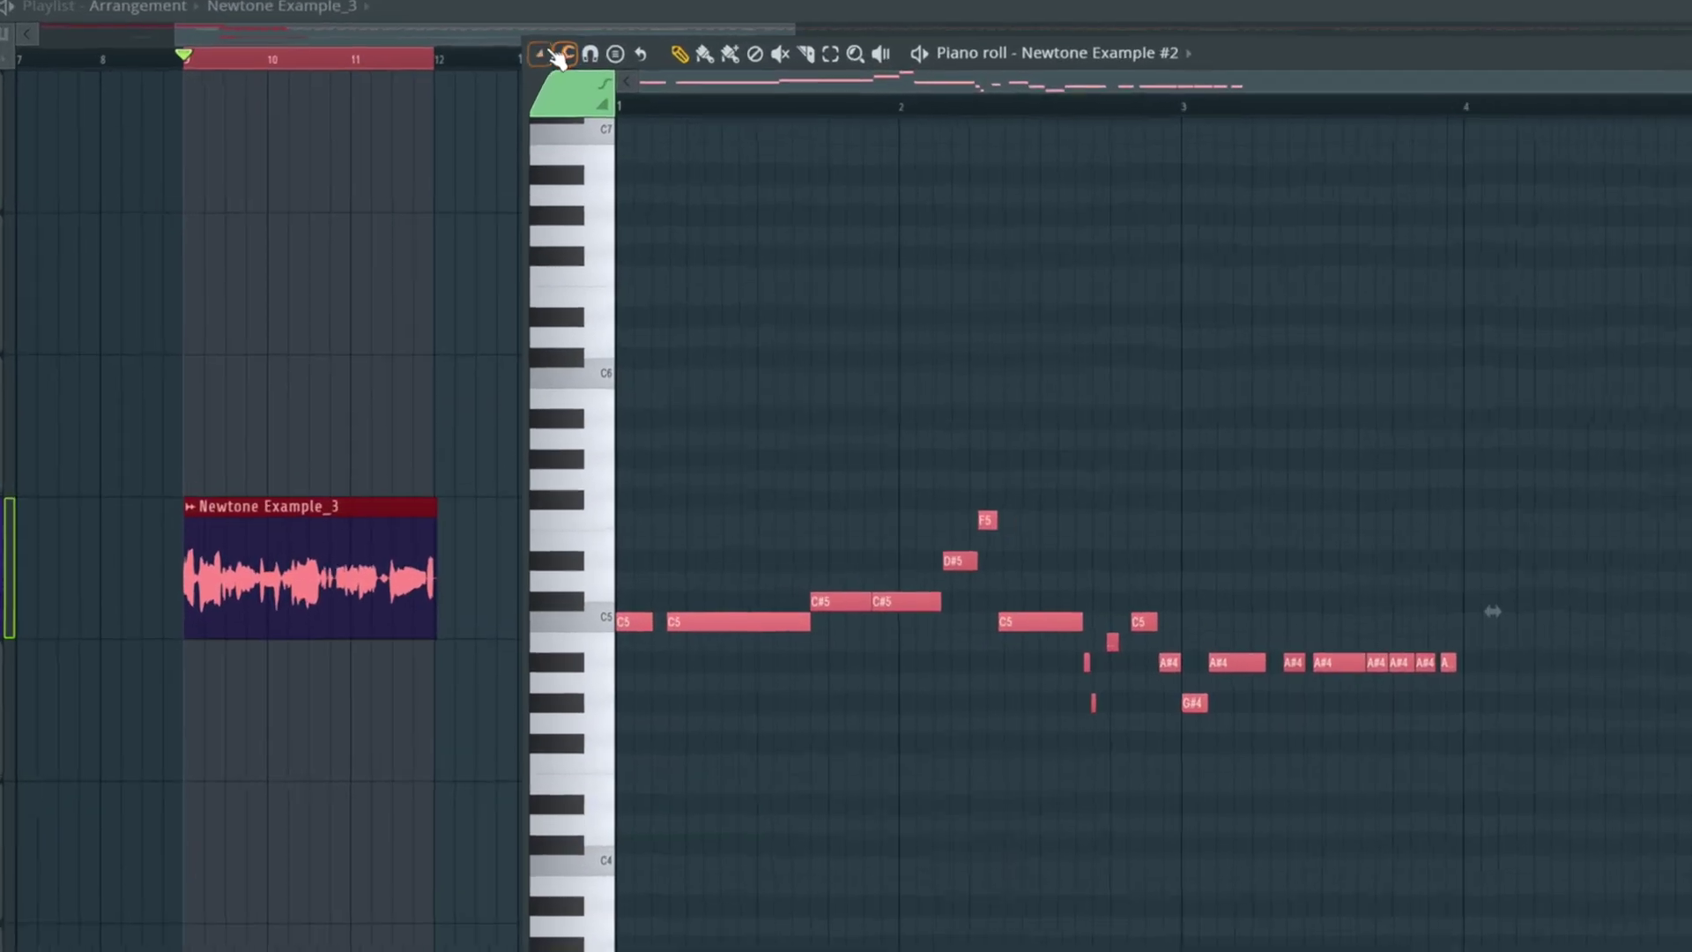
click(682, 110)
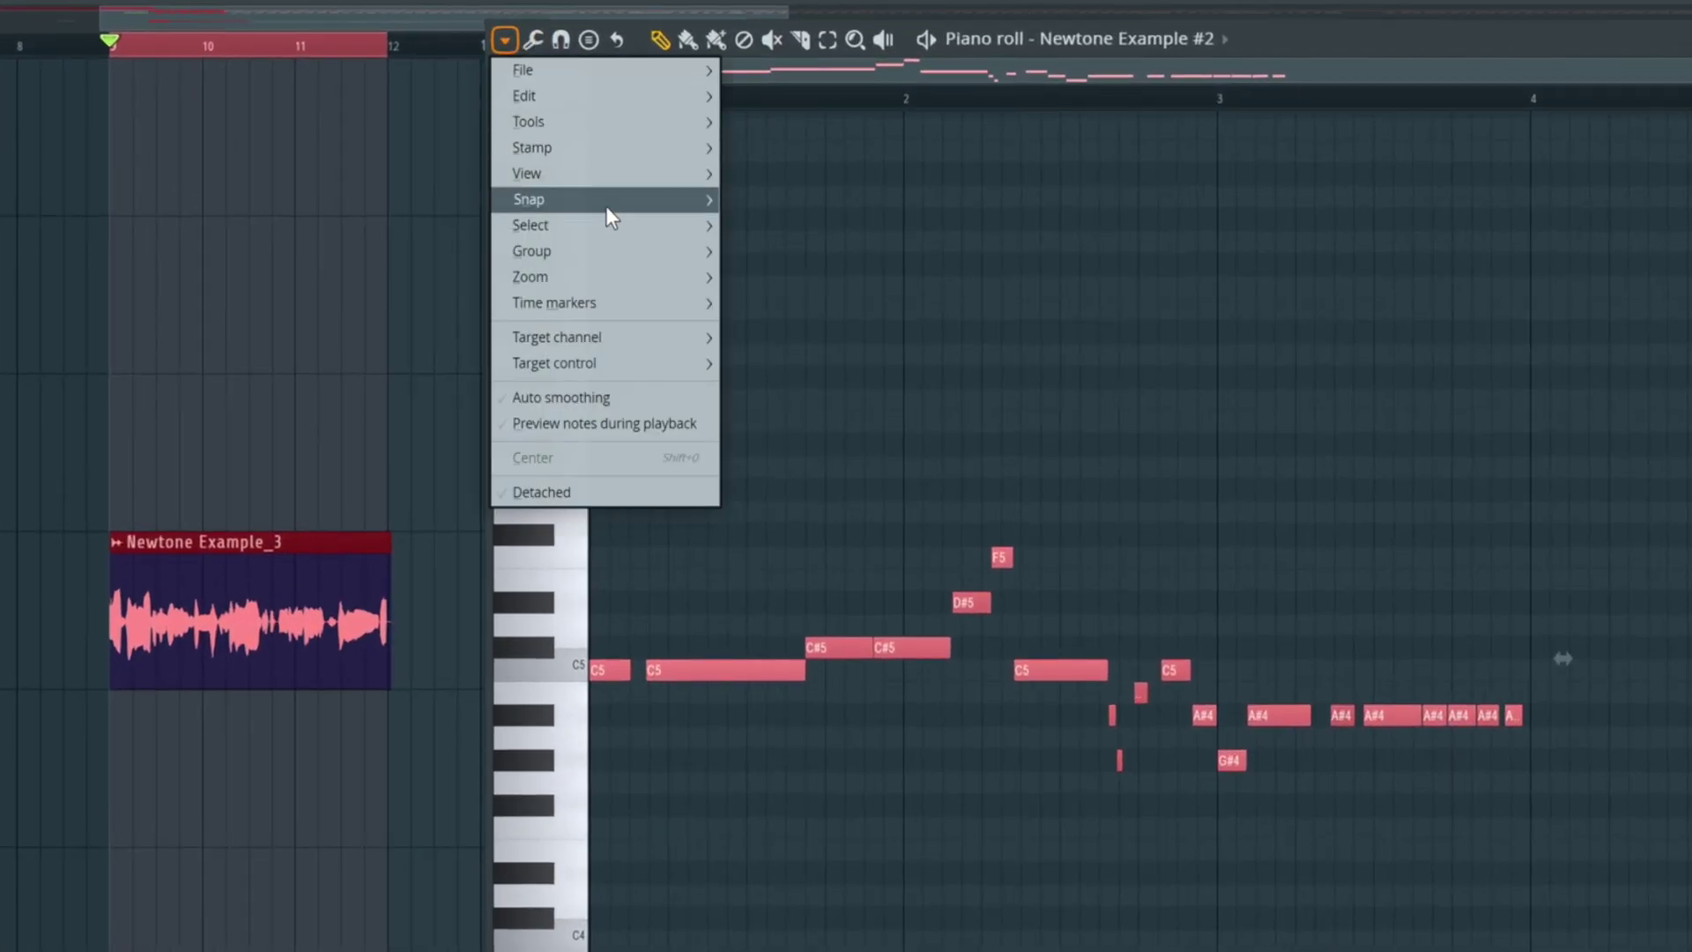
mouse_move(607, 209)
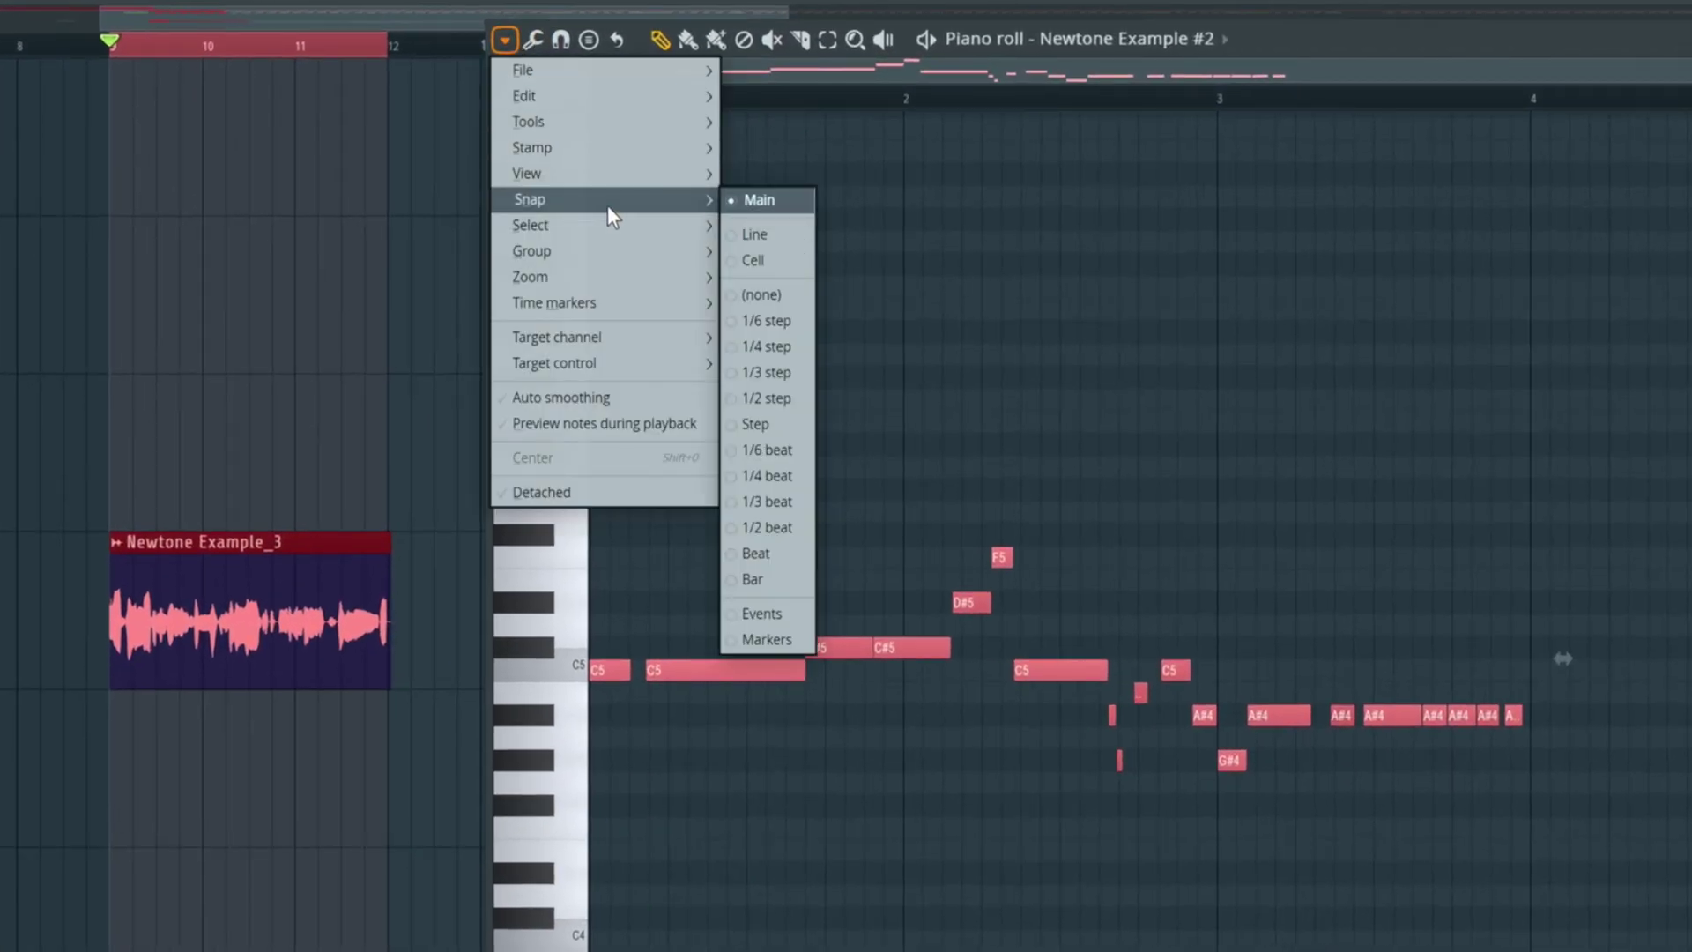
mouse_move(598, 126)
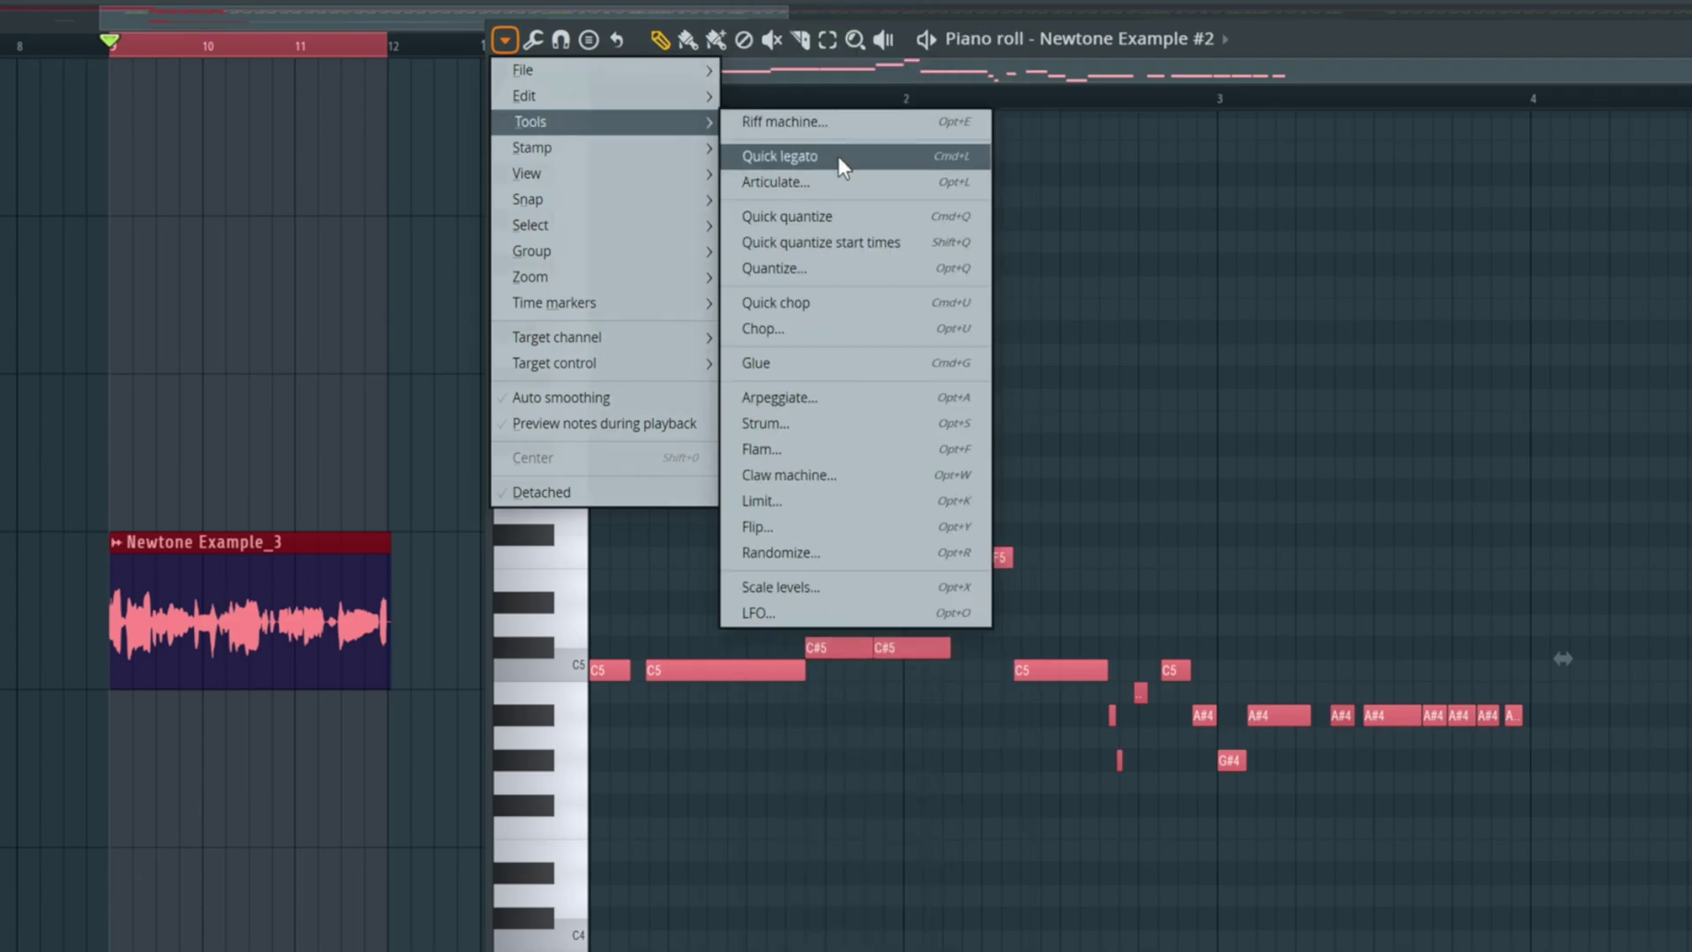
click(837, 270)
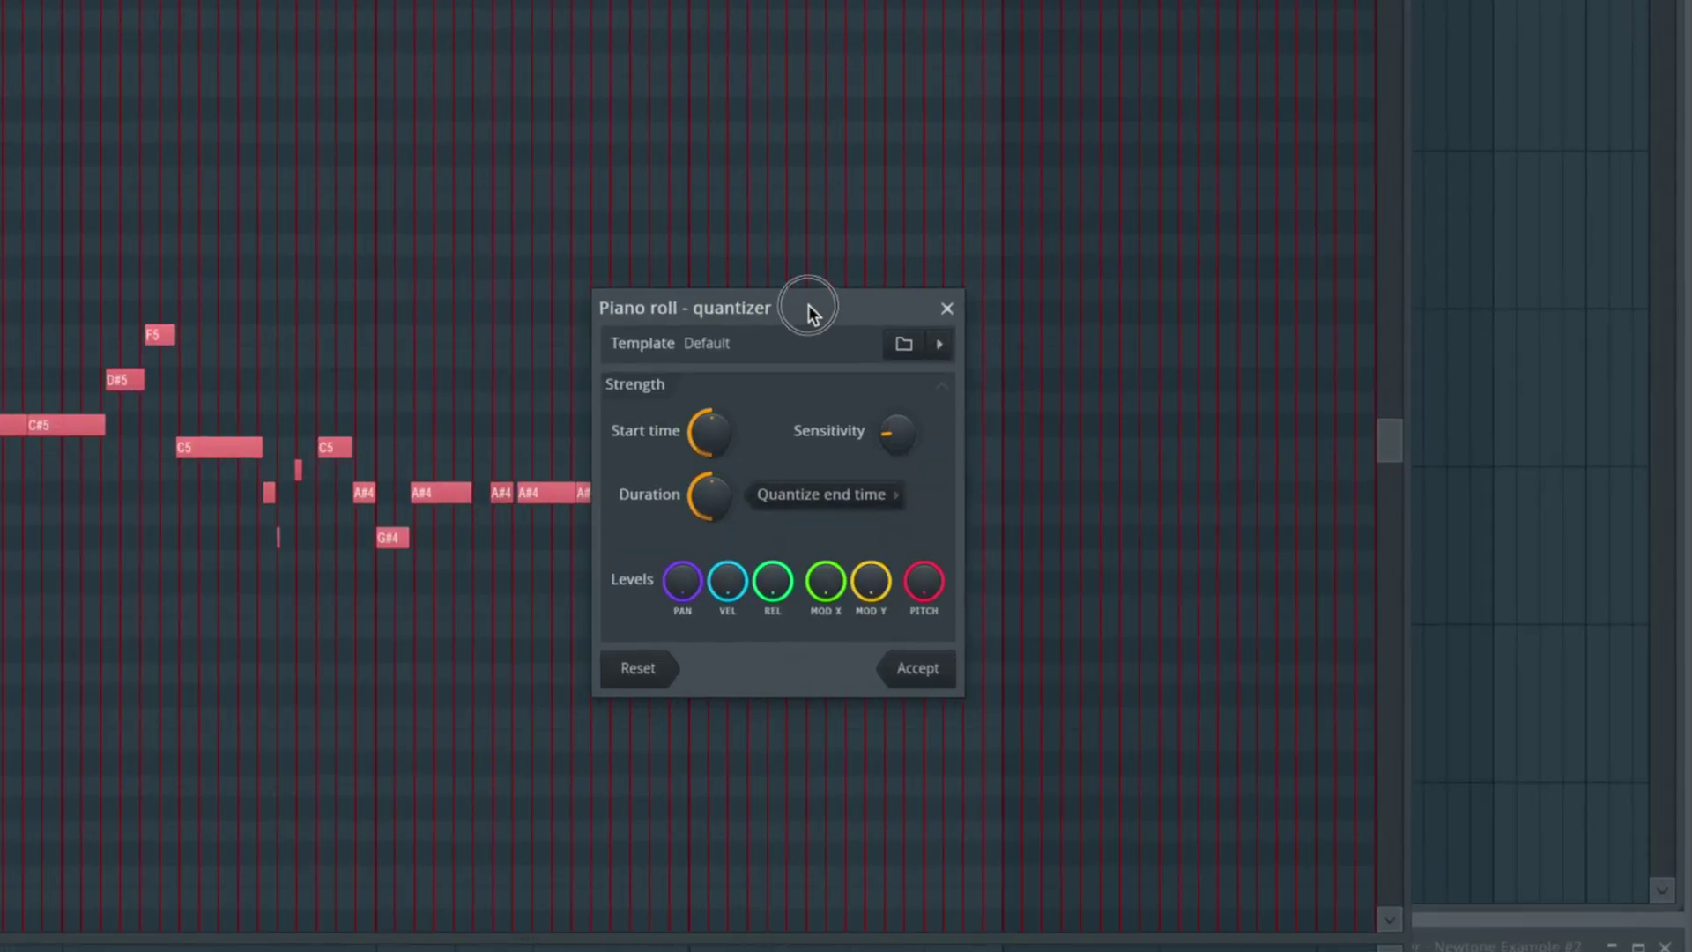
click(722, 418)
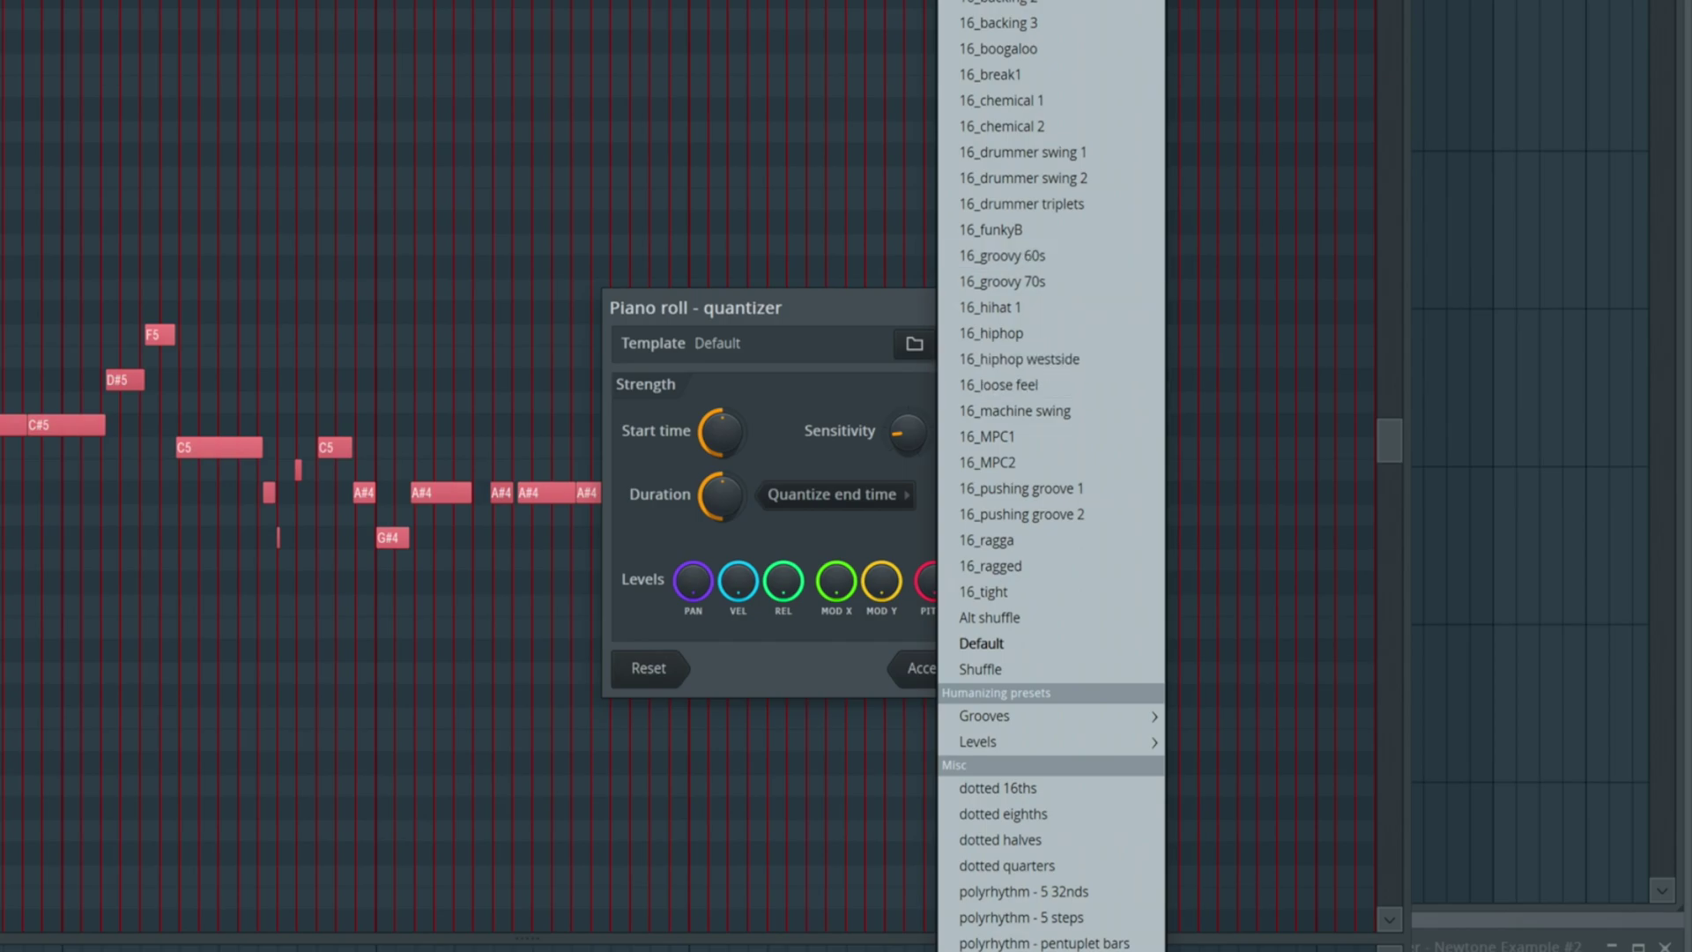
click(995, 1)
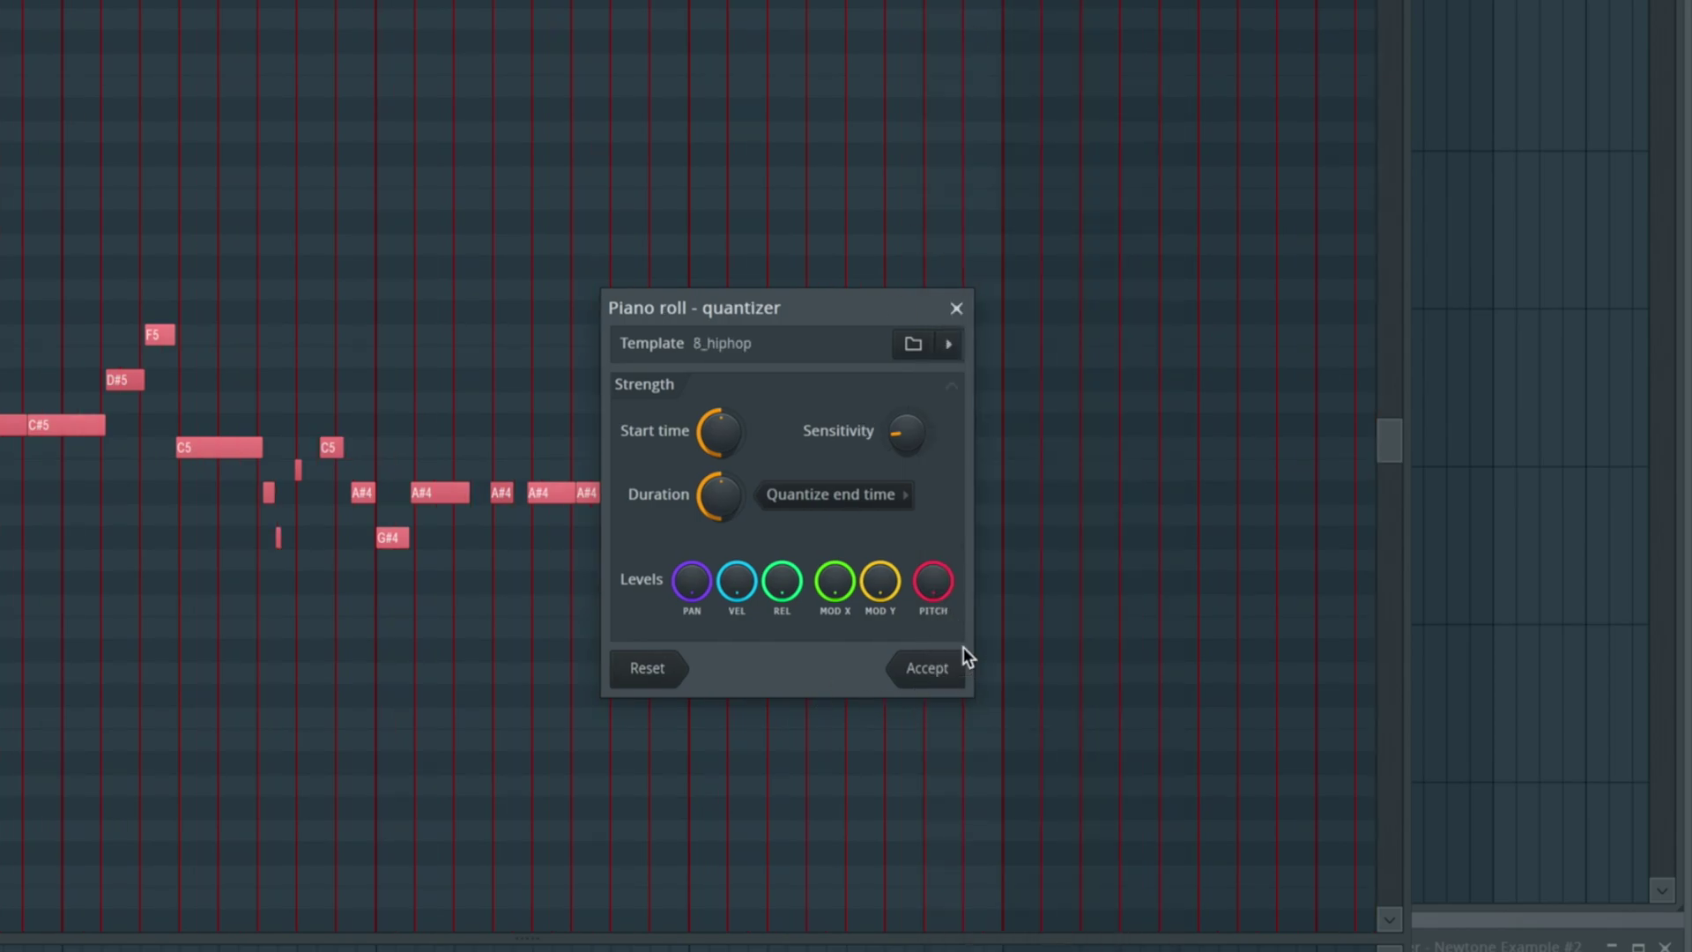
click(930, 674)
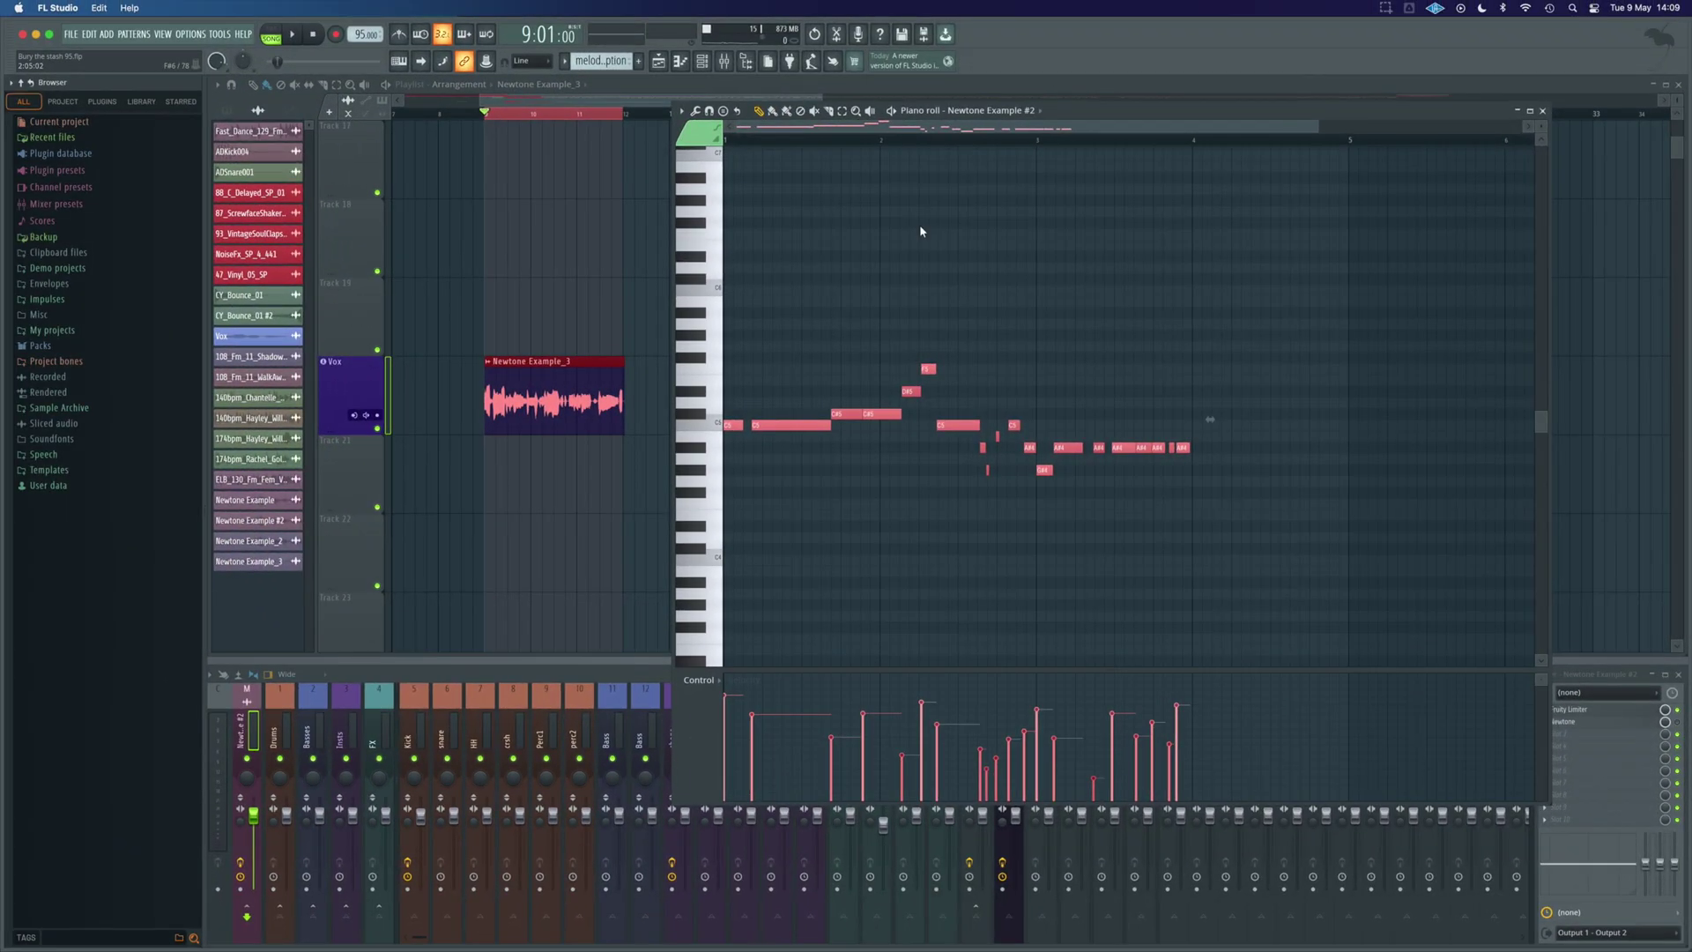
Cut the quantized notes from the Newtone Example #2 channel and paste them into the Default channel's piano roll.
click(969, 119)
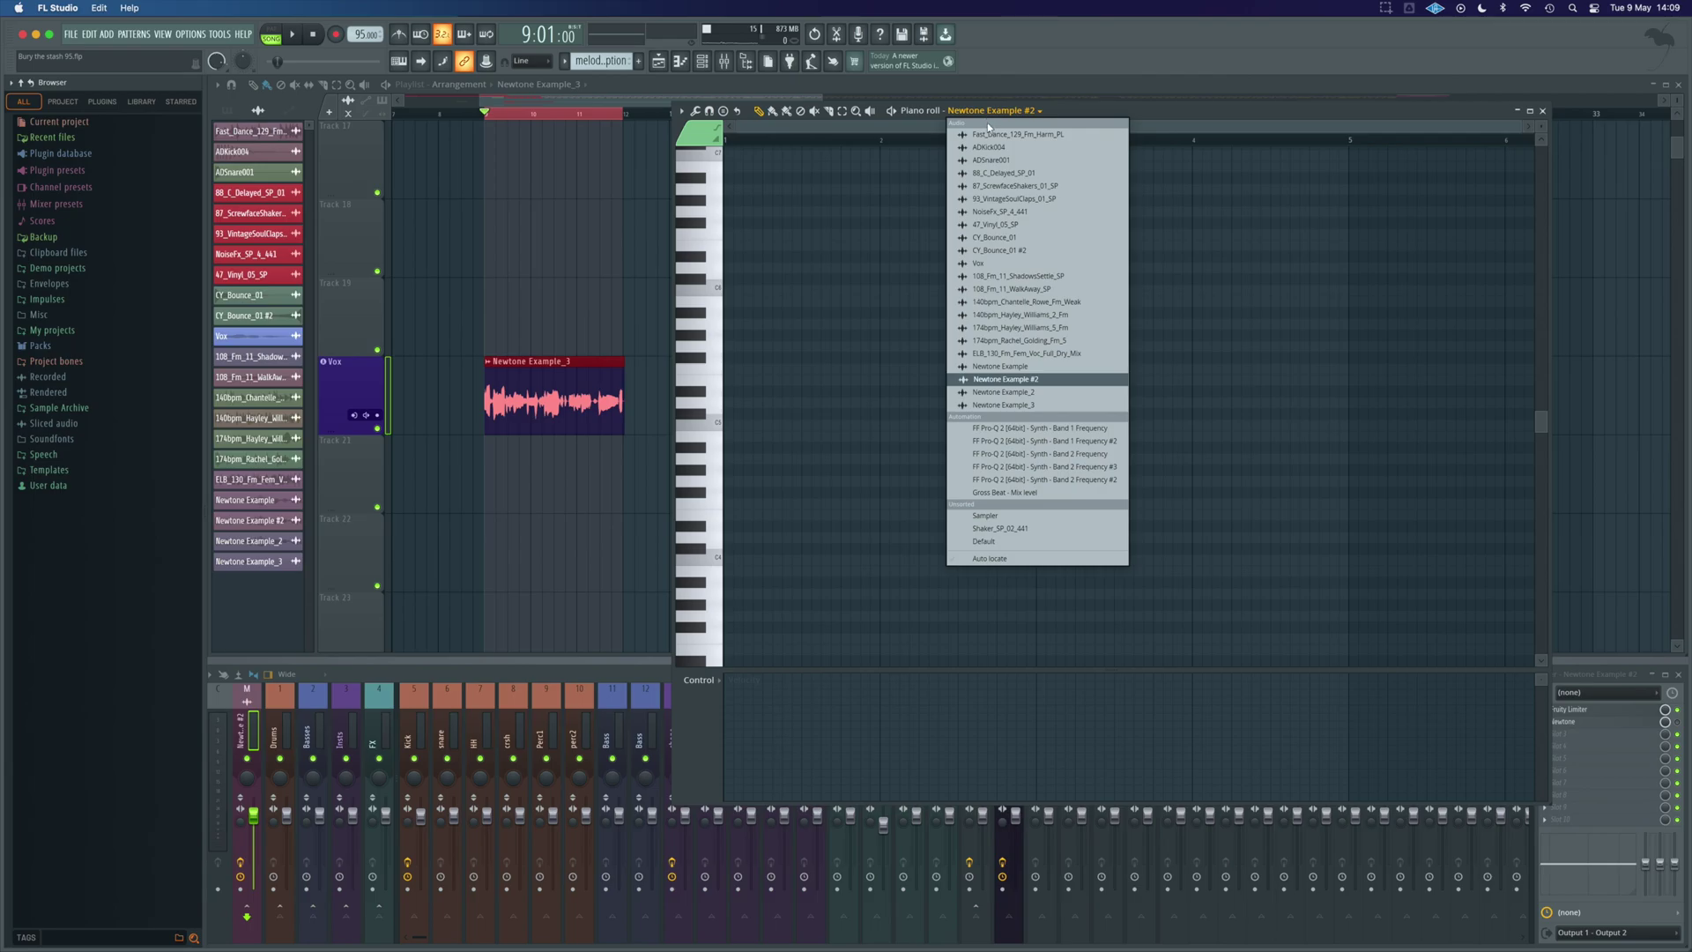
click(1004, 542)
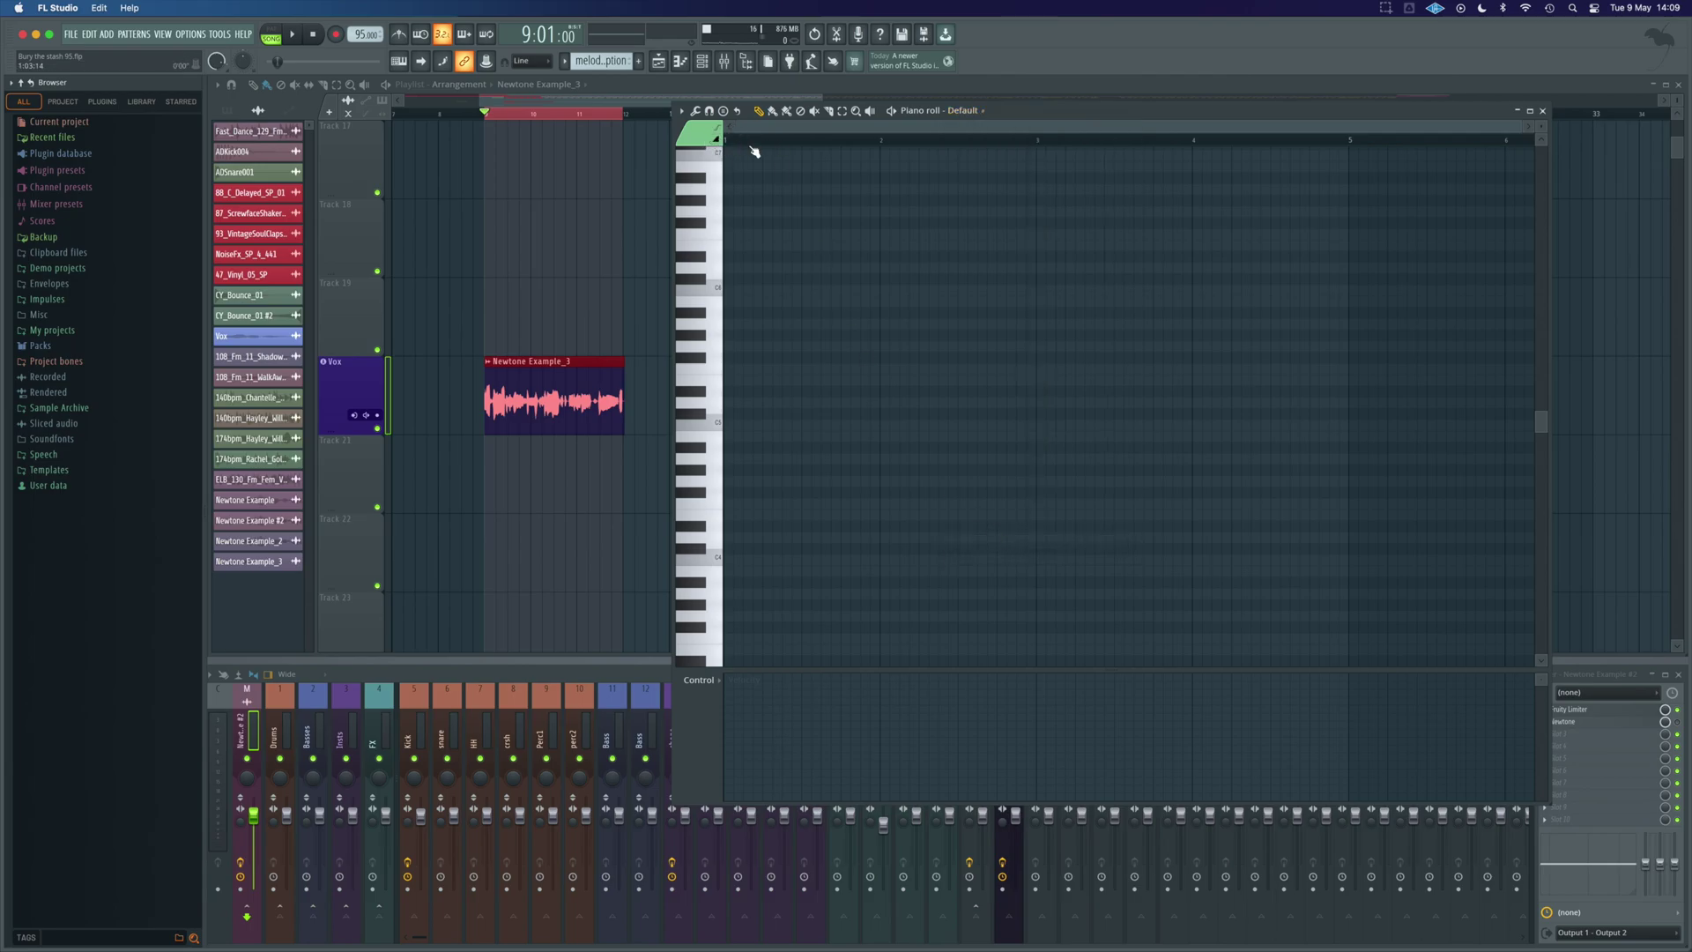
key(ctrl+v)
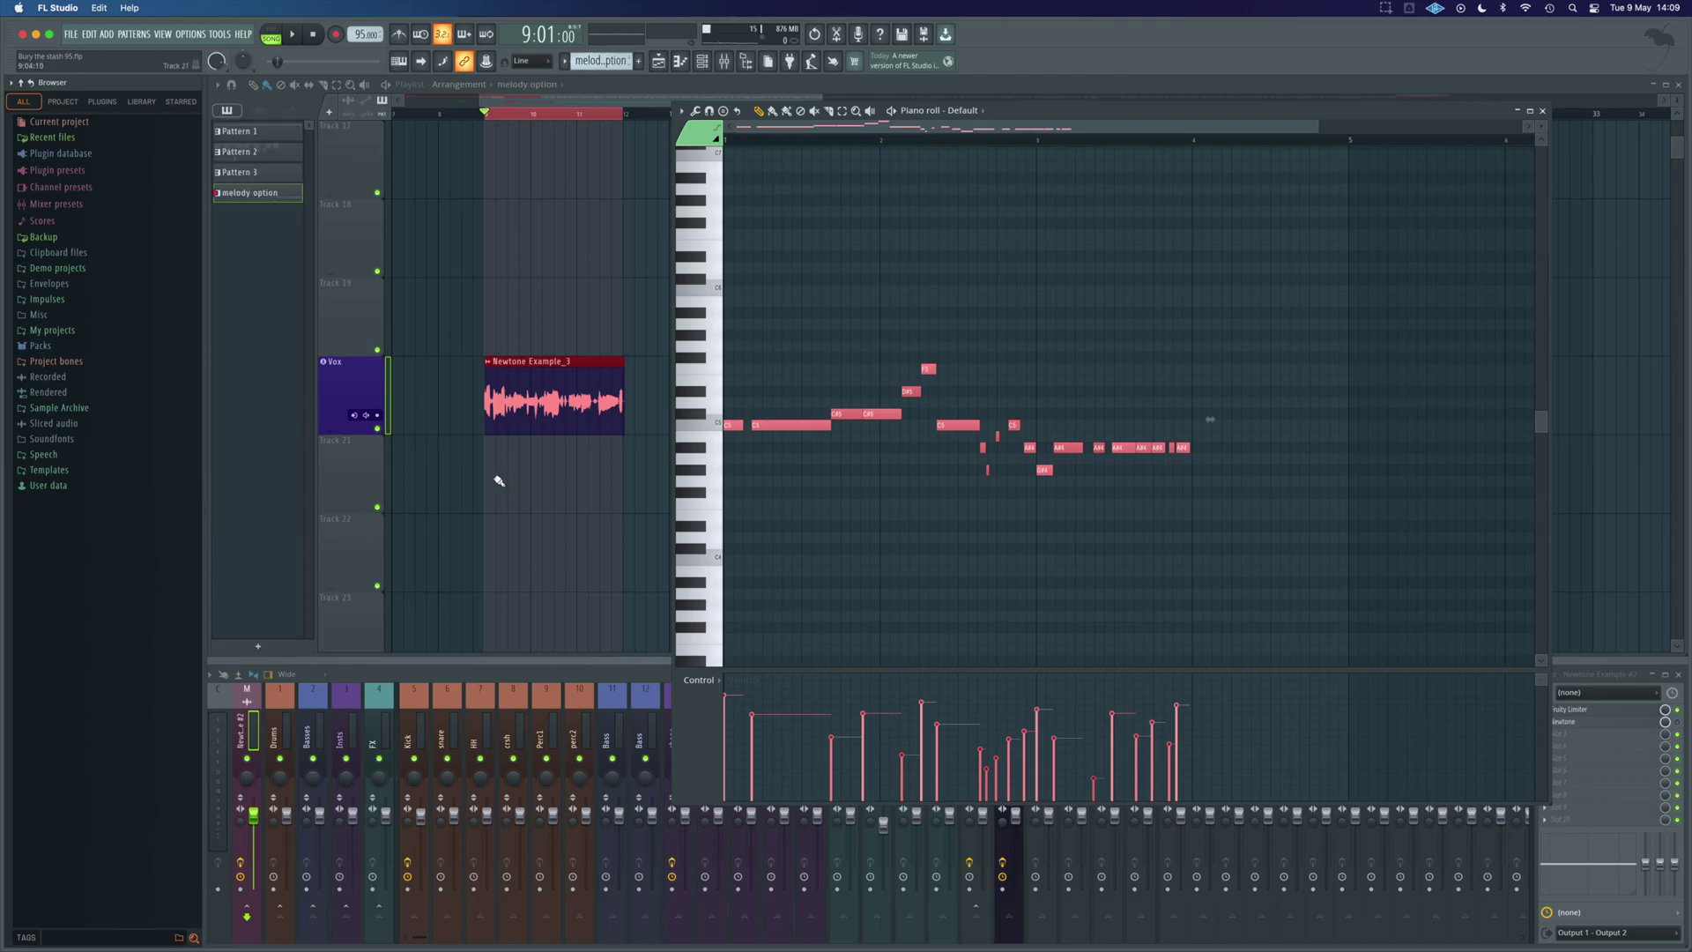
Place the melody option pattern on Track 21 at bar 9, solo the Vox track and unmute Track 21.
click(492, 480)
right_click(377, 428)
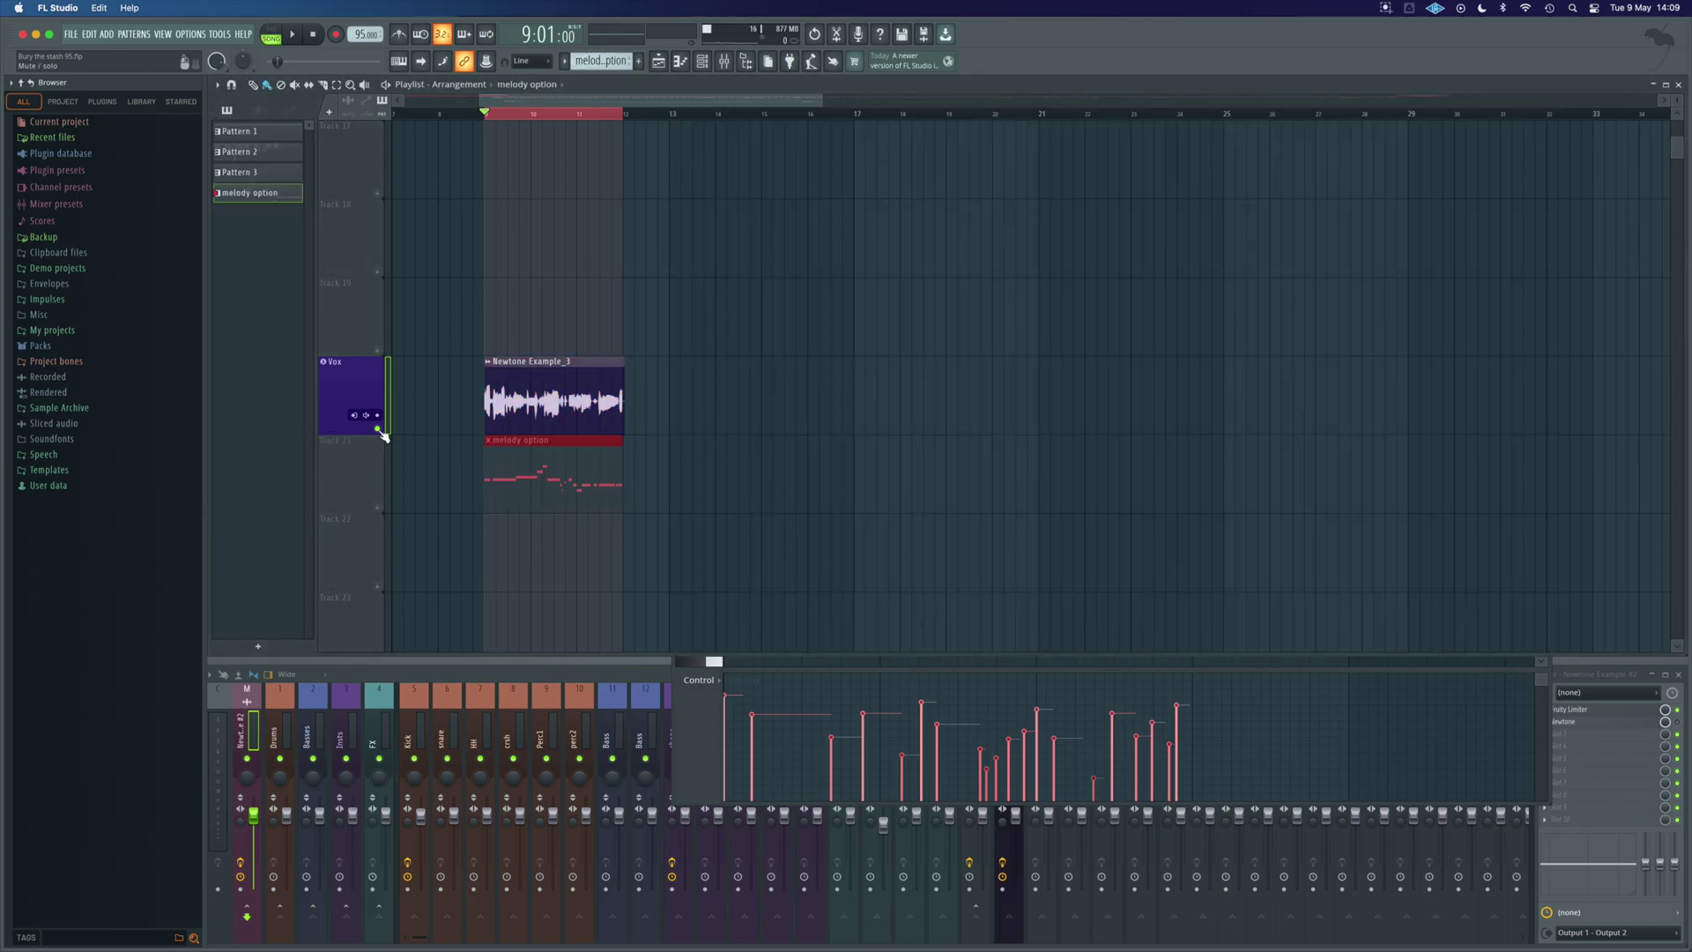
click(378, 507)
Transpose the pasted melody notes down two octaves and start playing the pattern.
key(space)
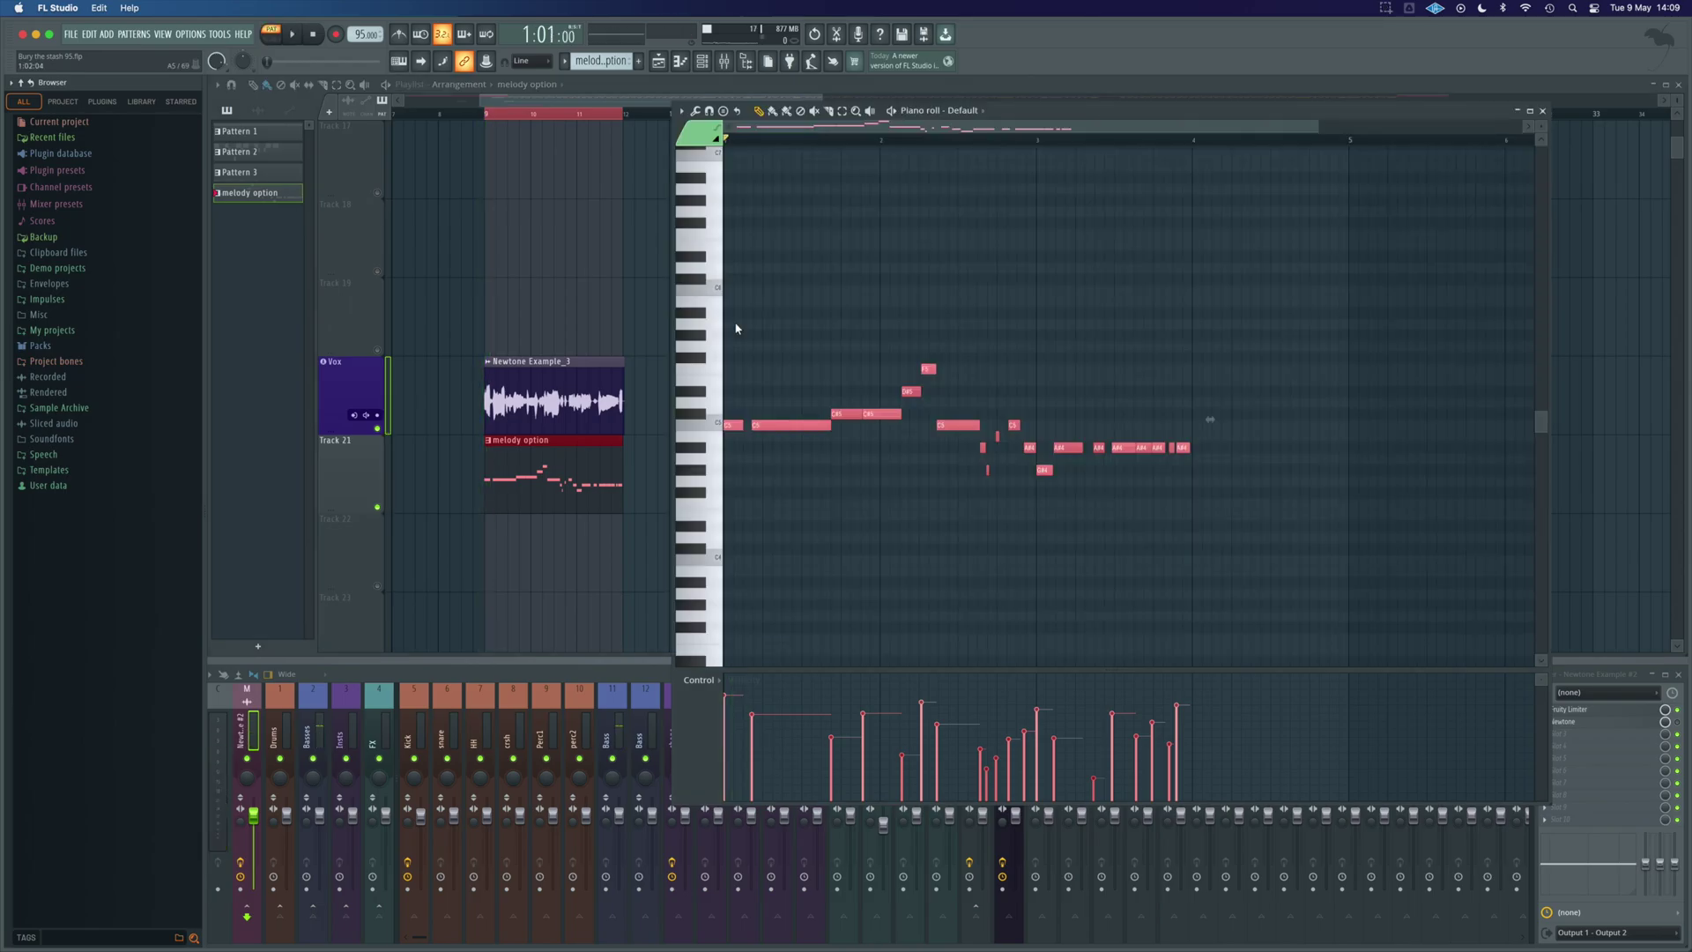
scroll(737, 329, down, 1)
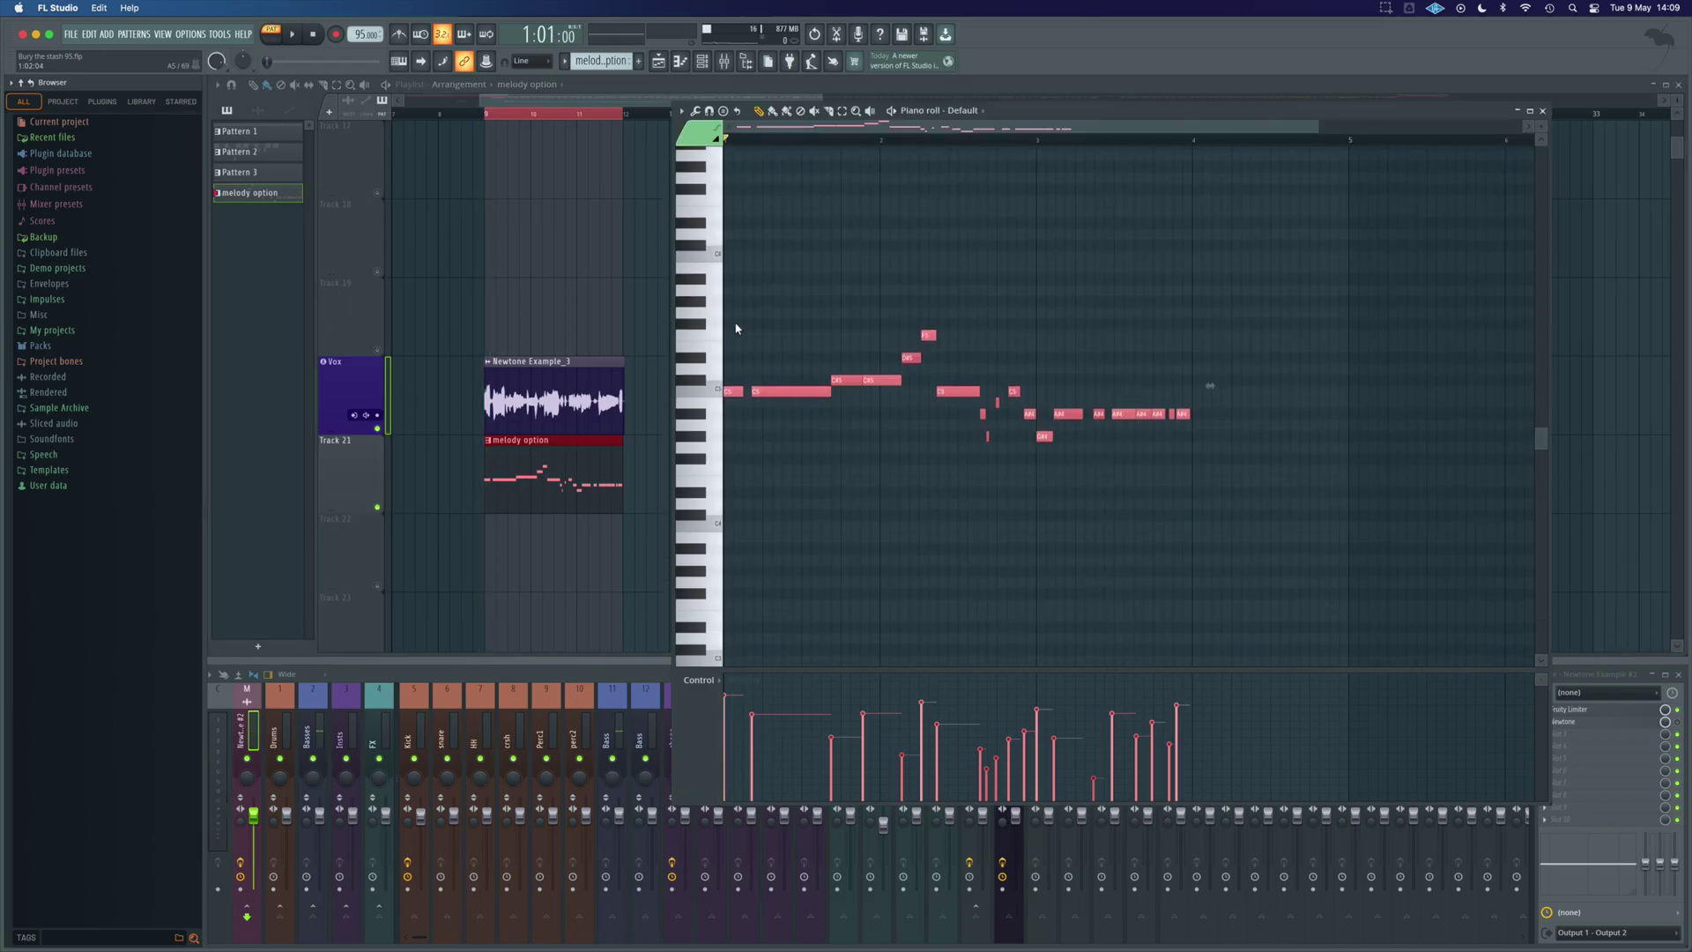
key(ctrl+Down)
key(ctrl+Down)
scroll(737, 328, down, 1)
key(space)
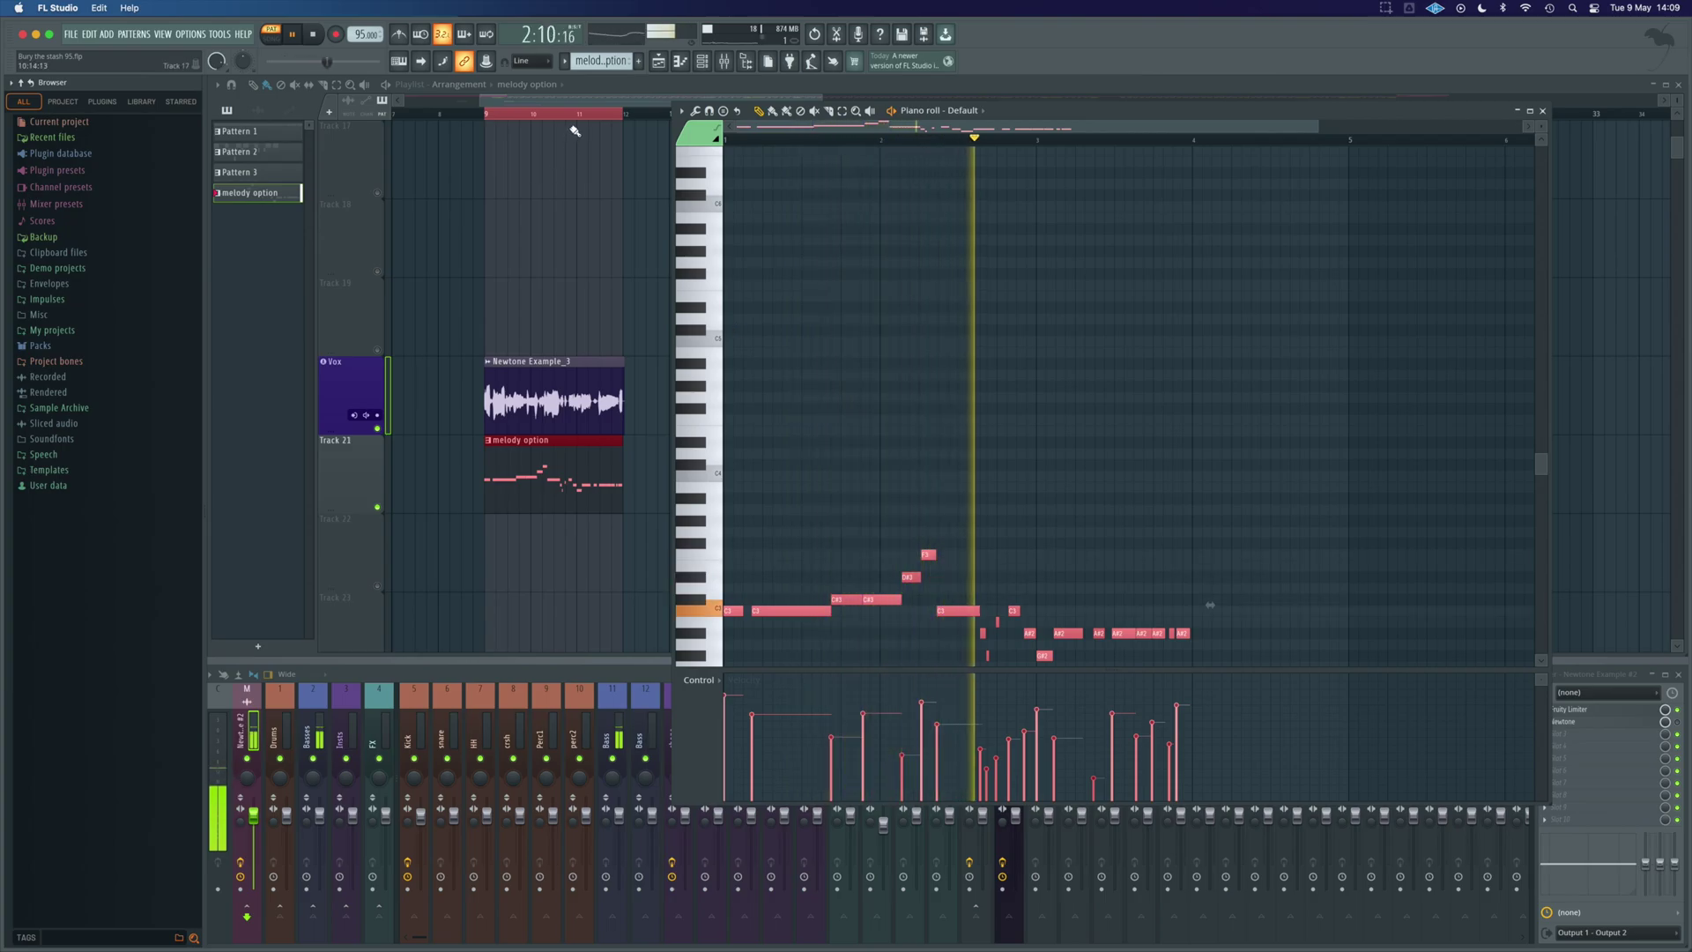
Switch to song mode, play the vocal together with the melody option pattern, stop playback and close the piano roll.
click(600, 84)
key(space)
key(l)
key(space)
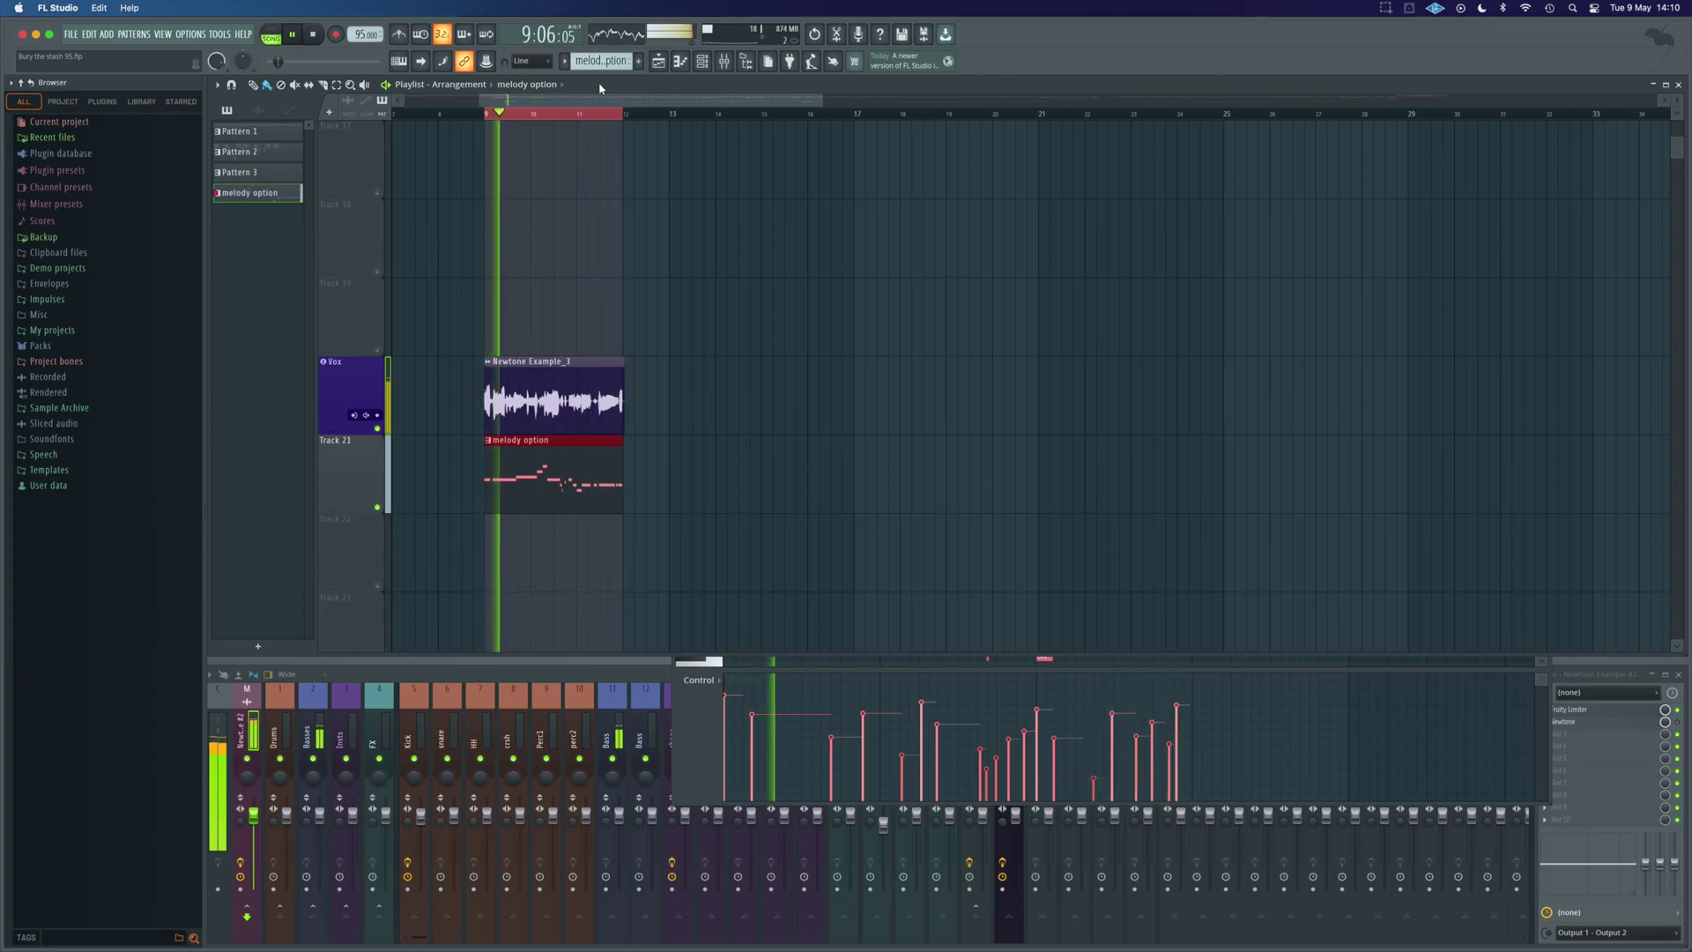
key(space)
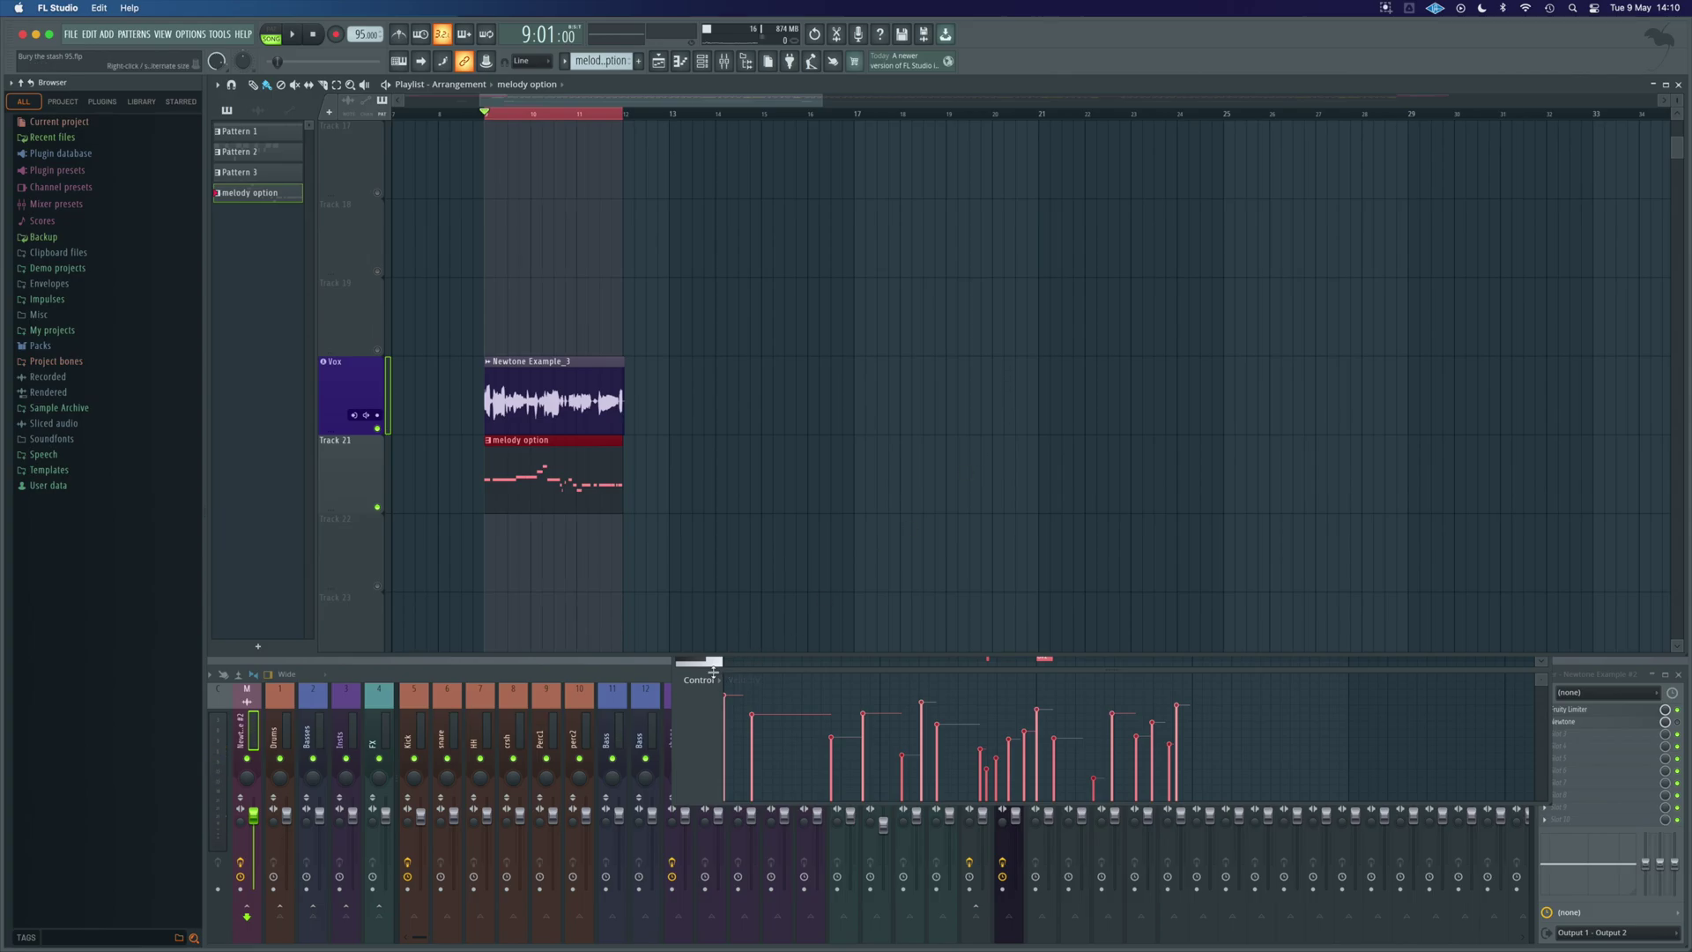
click(688, 709)
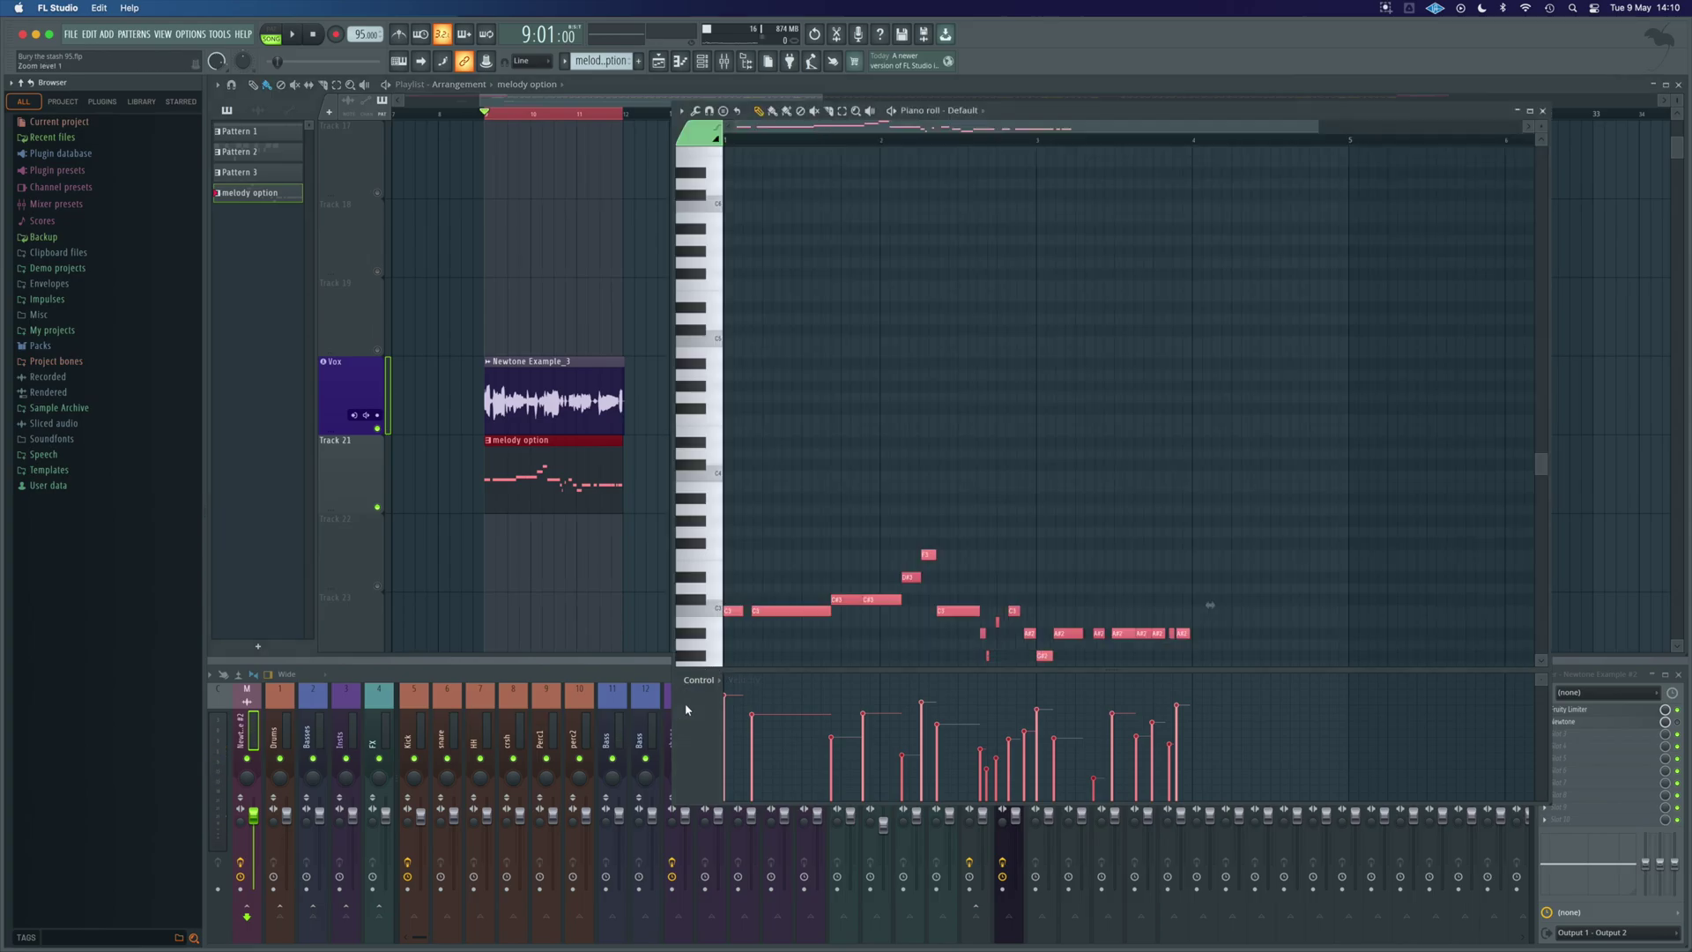
click(1544, 113)
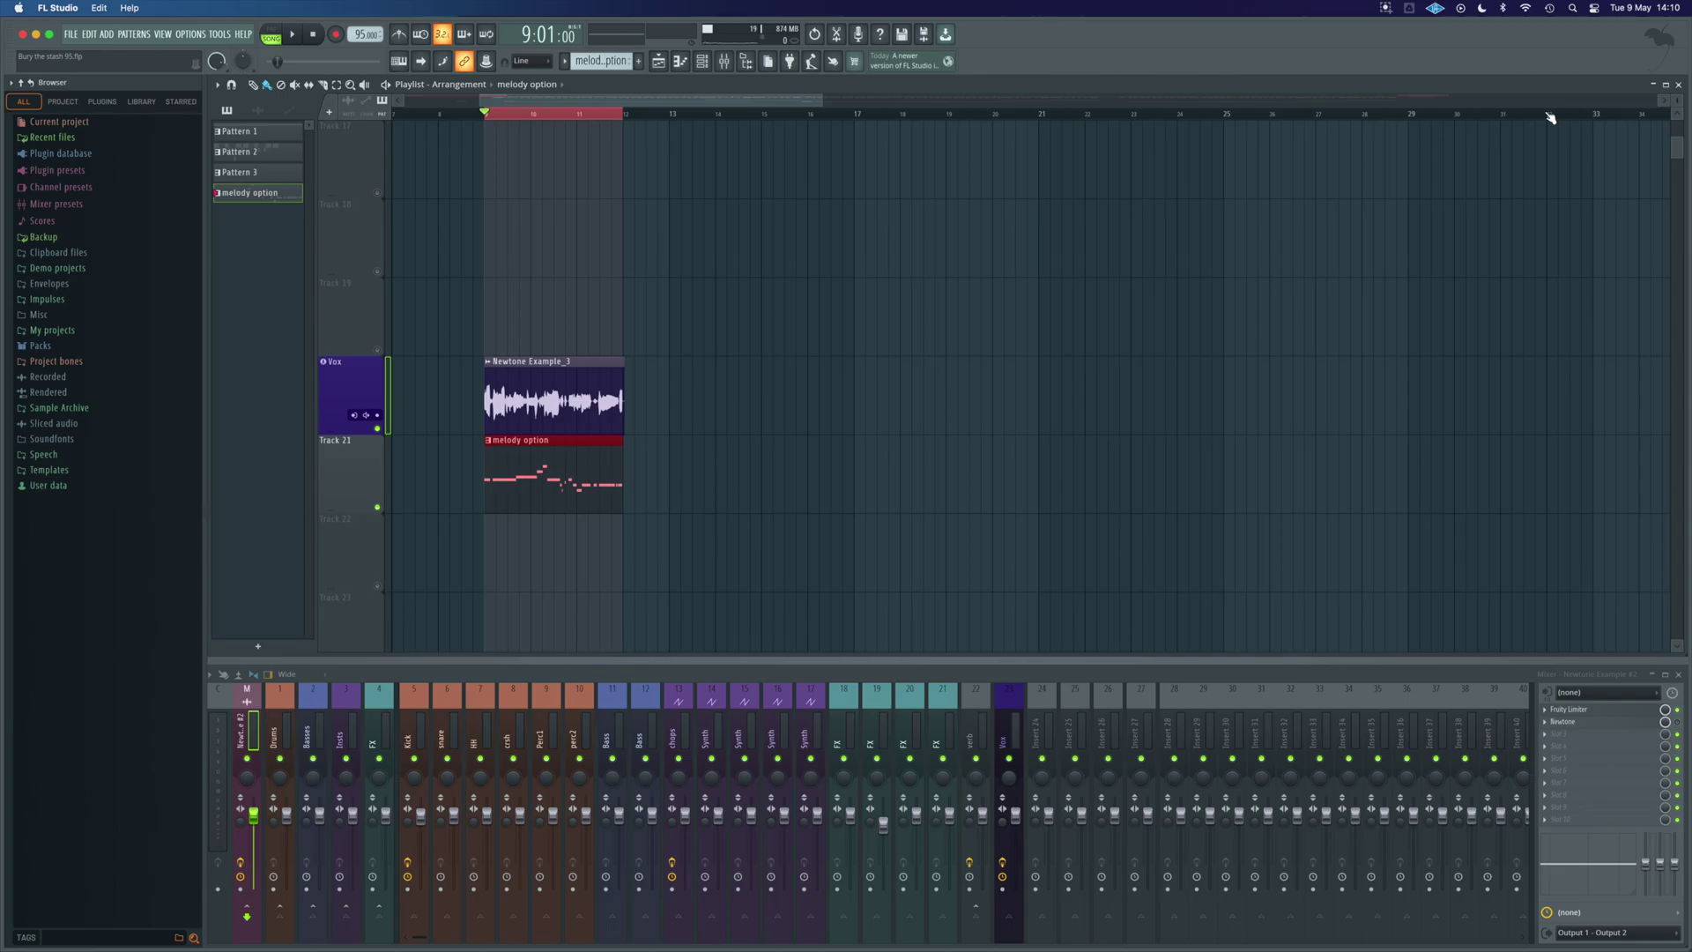